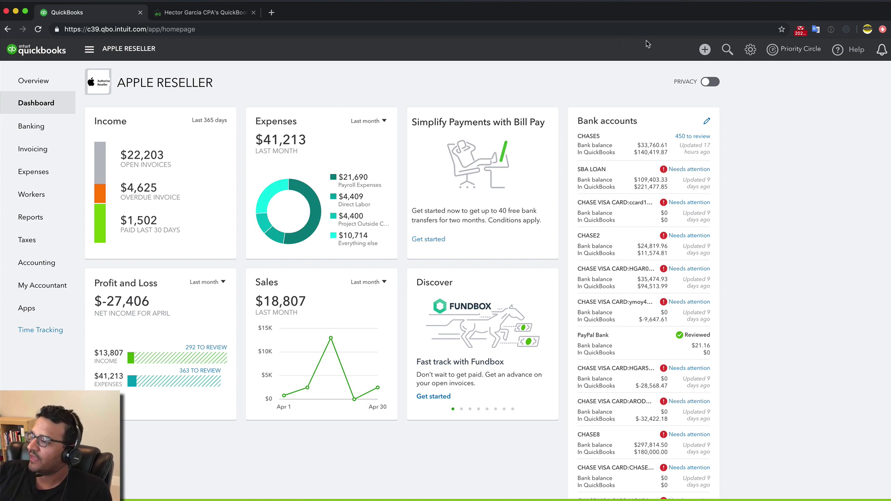
# - Open the Products and Services list and start a new item of type Non-inventory
pyautogui.click(750, 49)
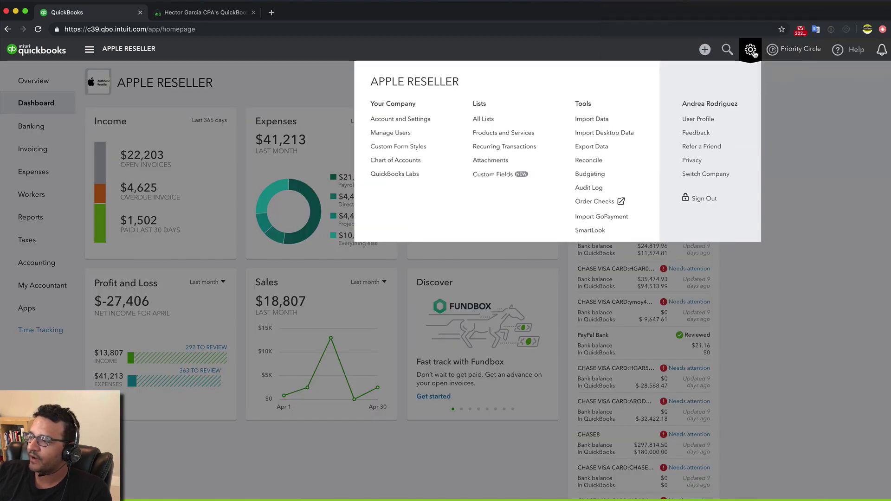
pyautogui.click(498, 134)
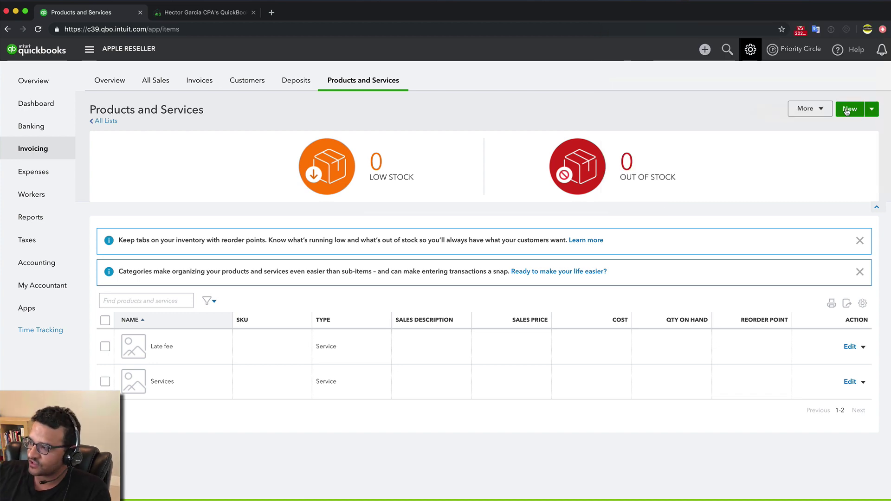
pyautogui.press('super+equal')
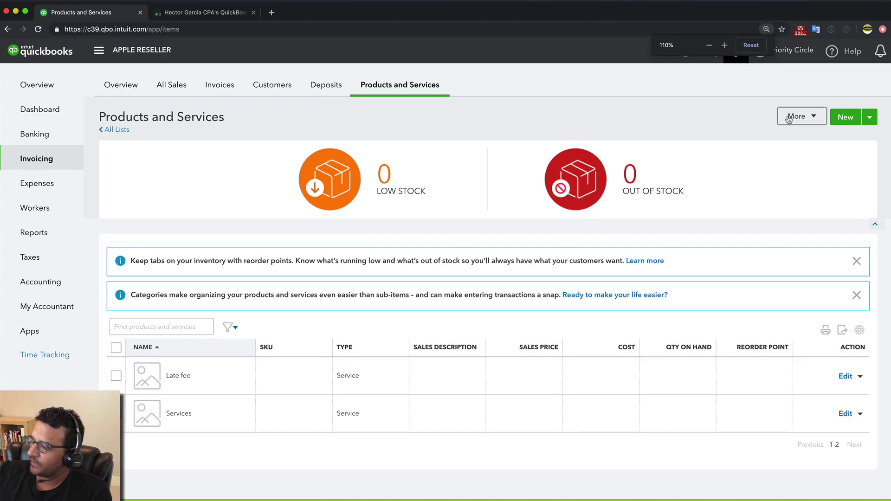
pyautogui.press('super+equal')
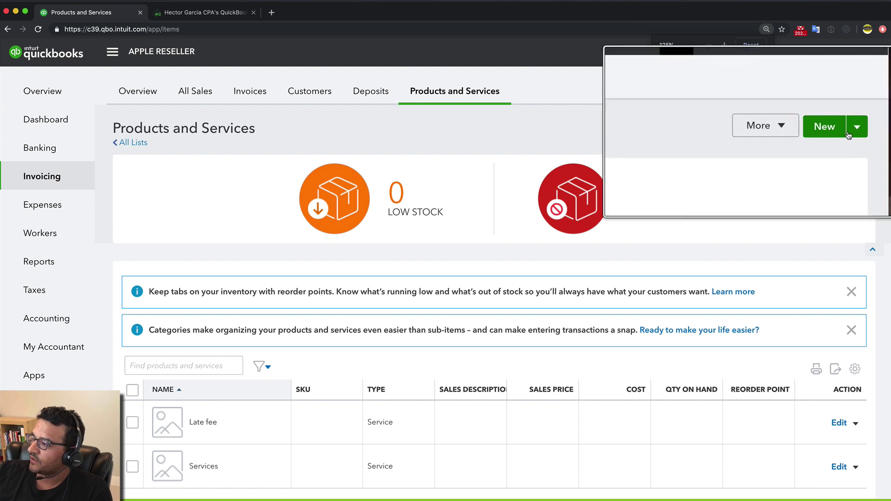
pyautogui.click(845, 129)
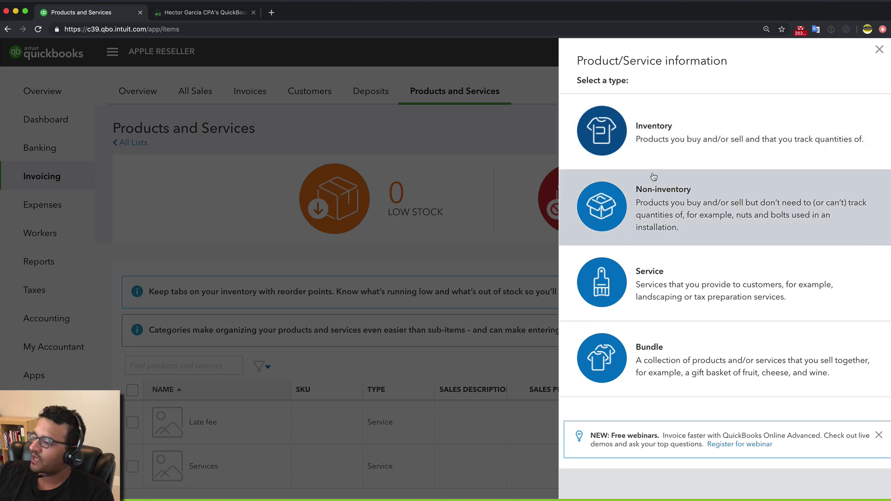
pyautogui.click(690, 203)
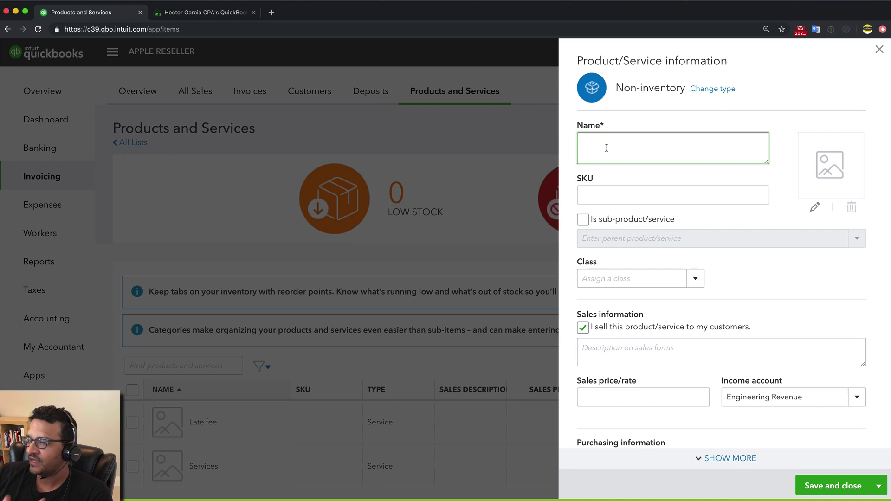
# - Name the non-inventory item "NI iPhone XMax 128gb - Black"
pyautogui.write('NI')
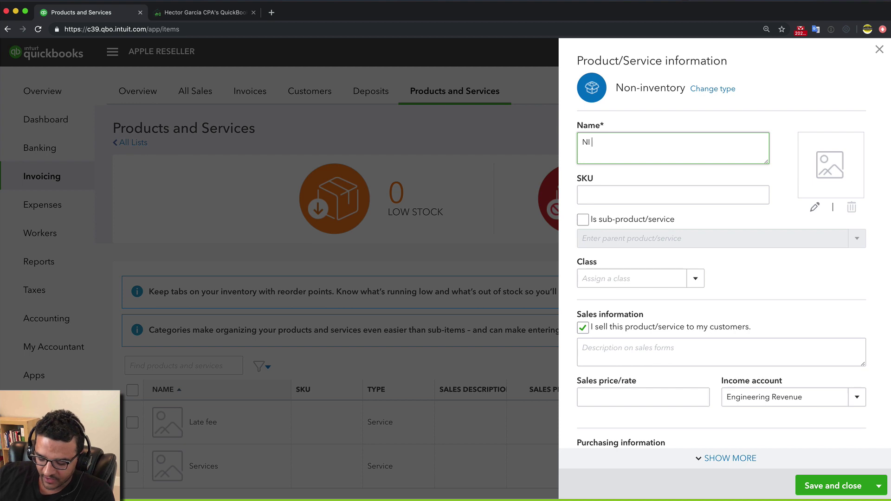
pyautogui.write('iPhone X')
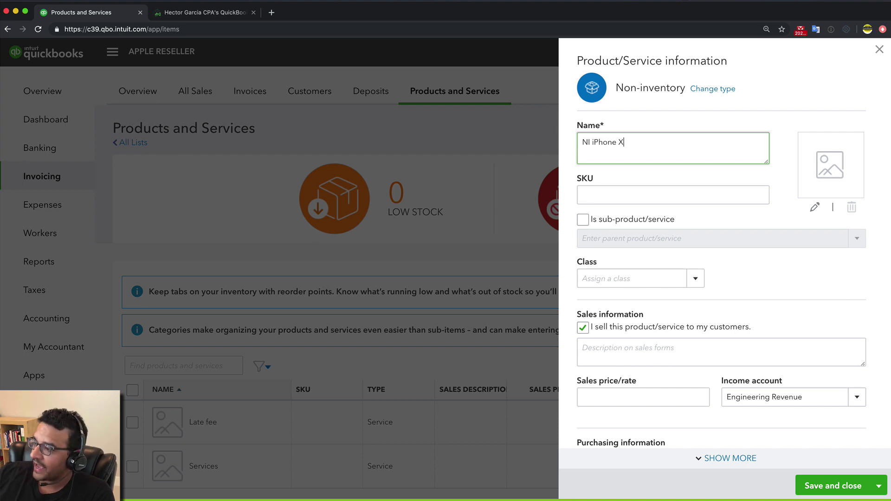
pyautogui.write('Max ')
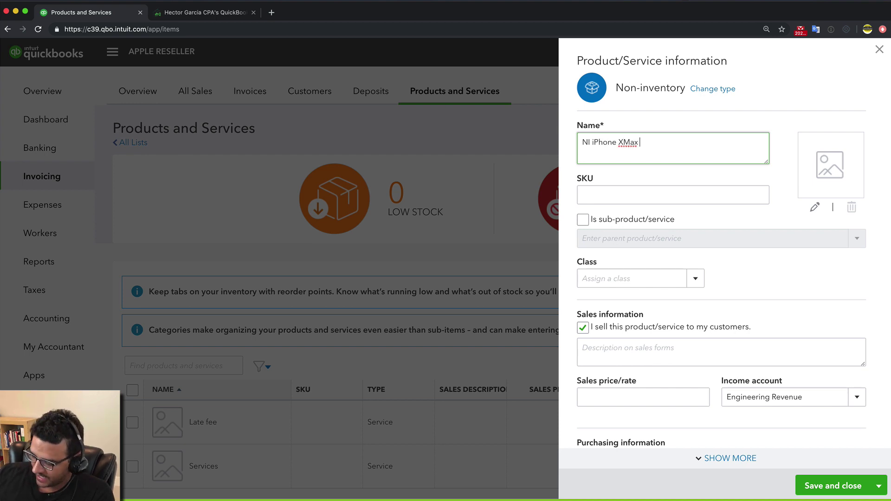
pyautogui.write('32gb')
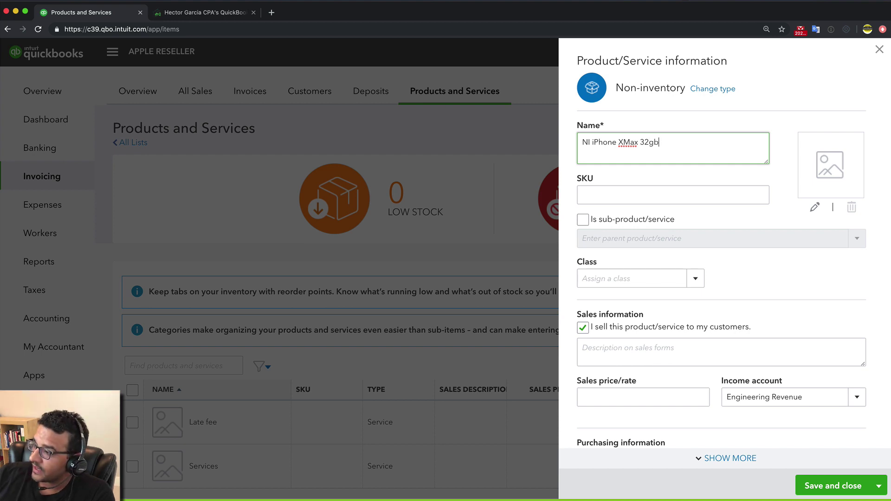
pyautogui.press('BackSpace')
pyautogui.press('BackSpace')
pyautogui.press('BackSpace')
pyautogui.press('BackSpace')
pyautogui.write('128')
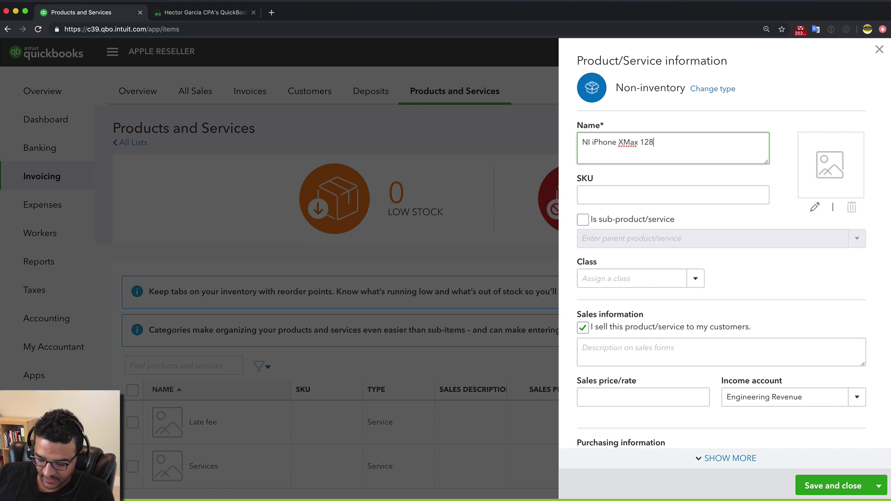
pyautogui.write('gb - ')
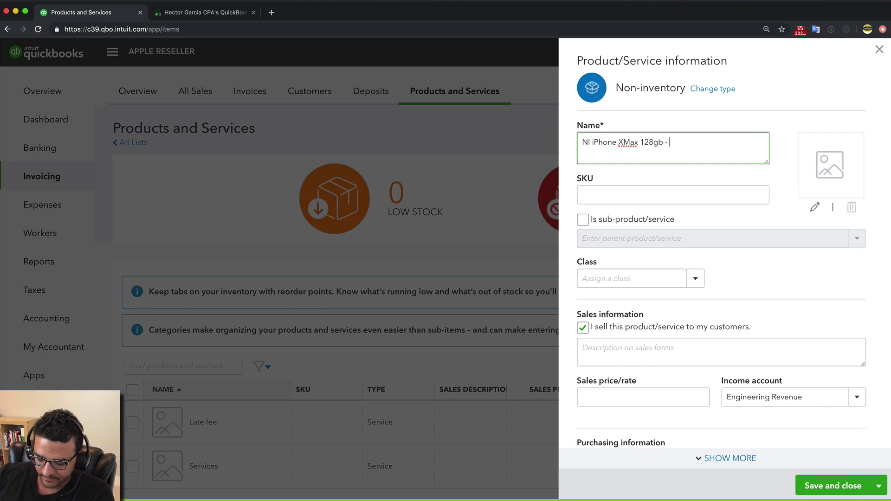
pyautogui.write('Black')
pyautogui.moveTo(703, 142); pyautogui.dragTo(573, 145)
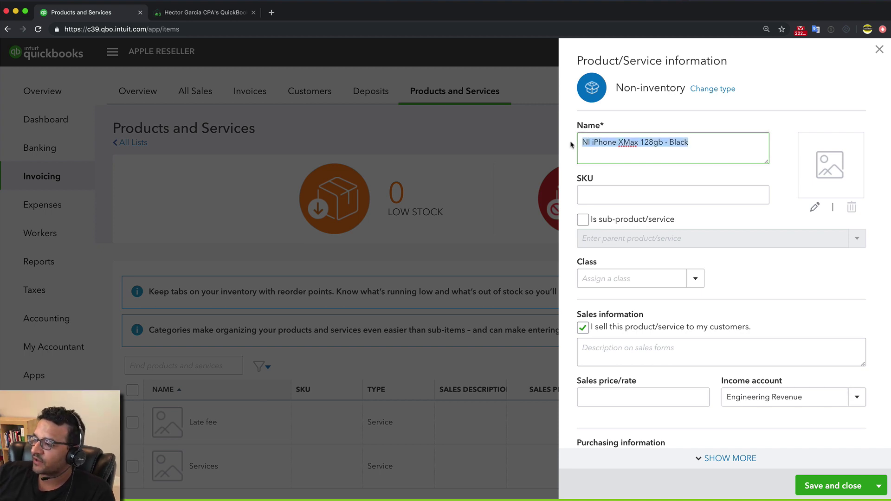
# - Set the item's SKU to APLIP128GBBL
pyautogui.click(597, 195)
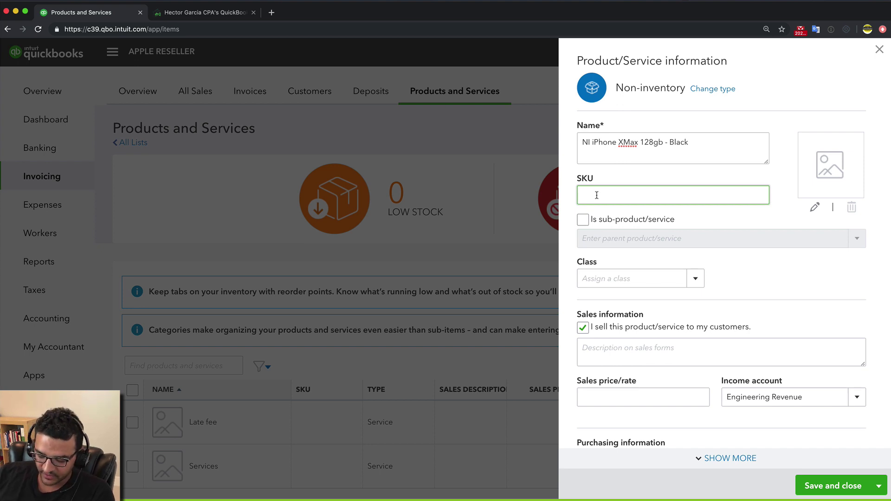
pyautogui.write('APL')
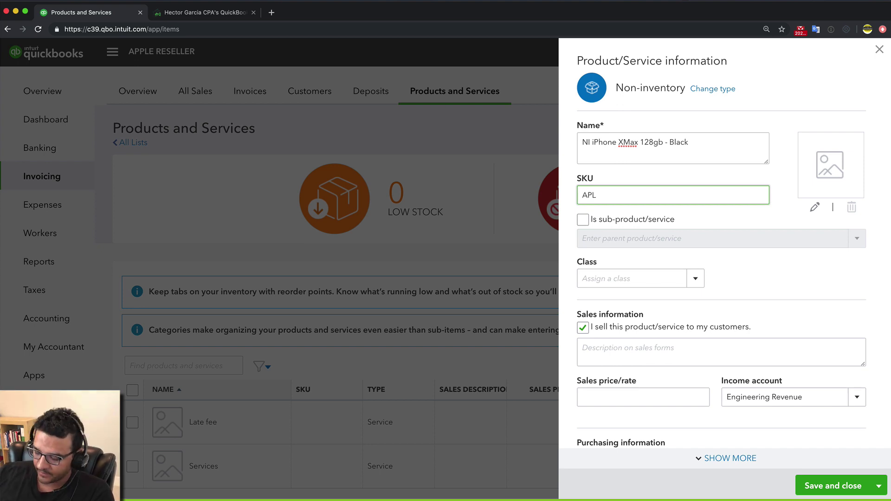
pyautogui.write('iIP')
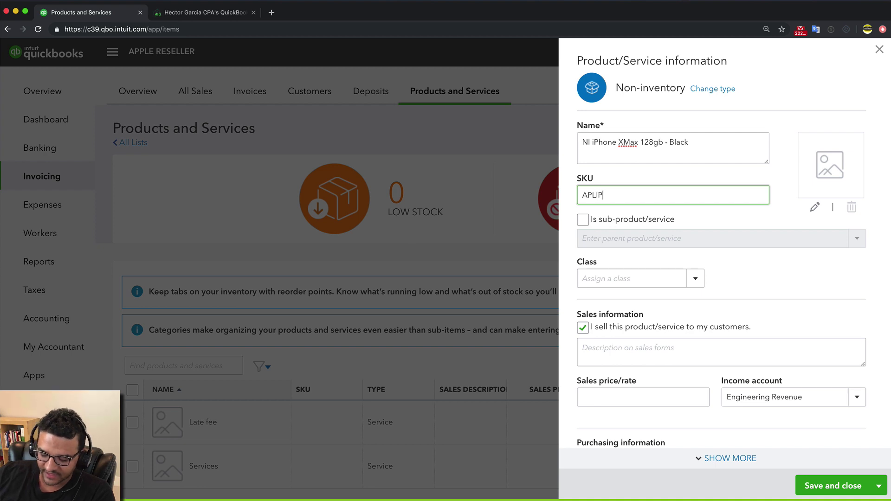
pyautogui.write('128GB')
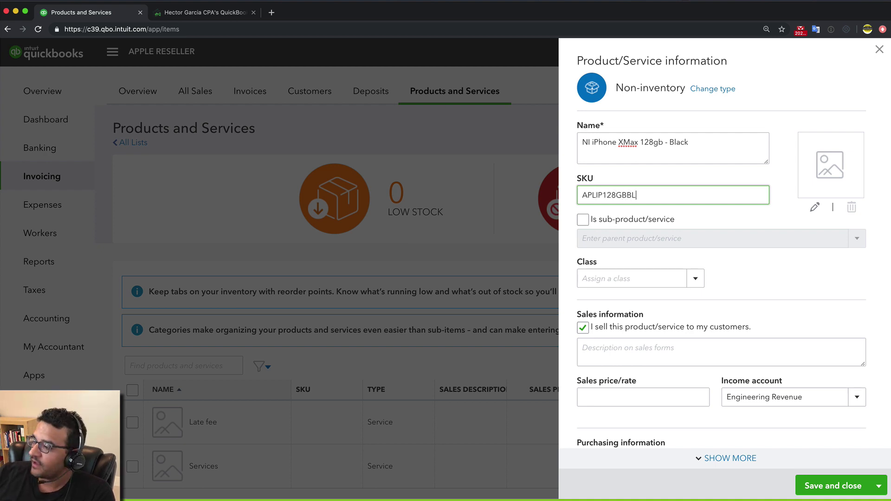
pyautogui.write('BL')
pyautogui.press('super+a')
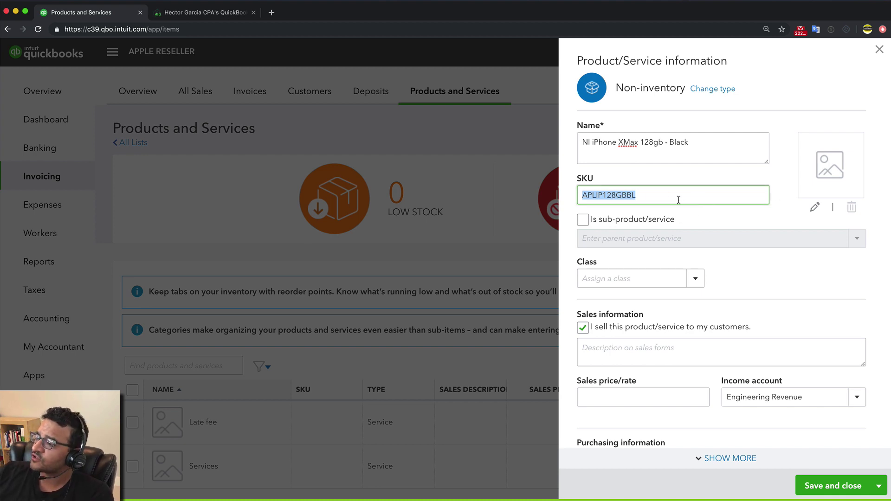
pyautogui.doubleClick(658, 194)
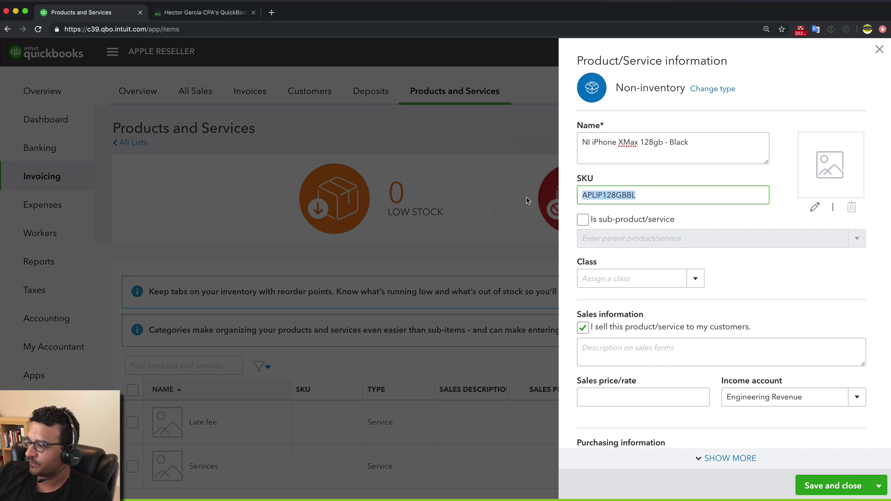
pyautogui.click(582, 220)
pyautogui.click(583, 219)
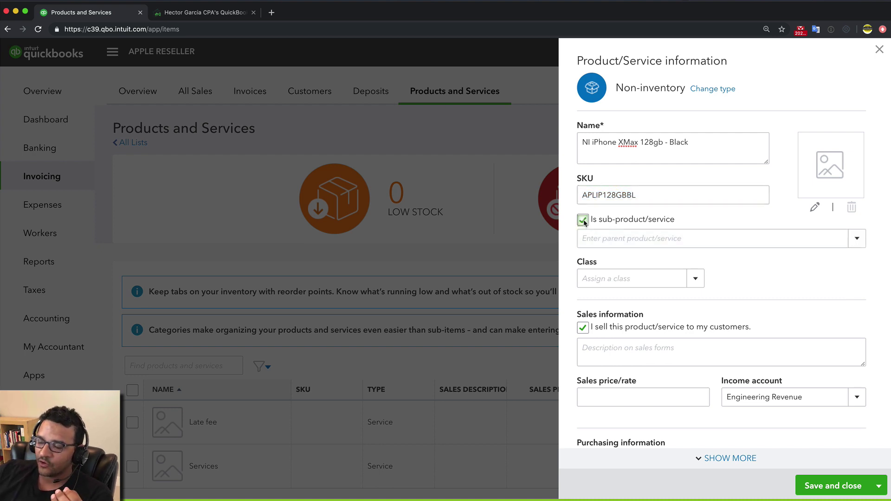
pyautogui.click(583, 220)
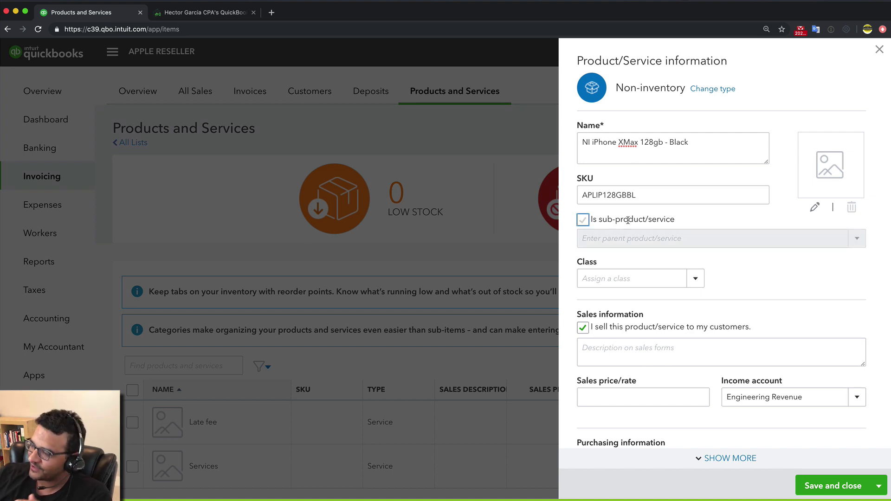
# - Mark the item as purchased from a vendor so it has purchasing information alongside the sales information
pyautogui.scroll(-1, 720, 142)
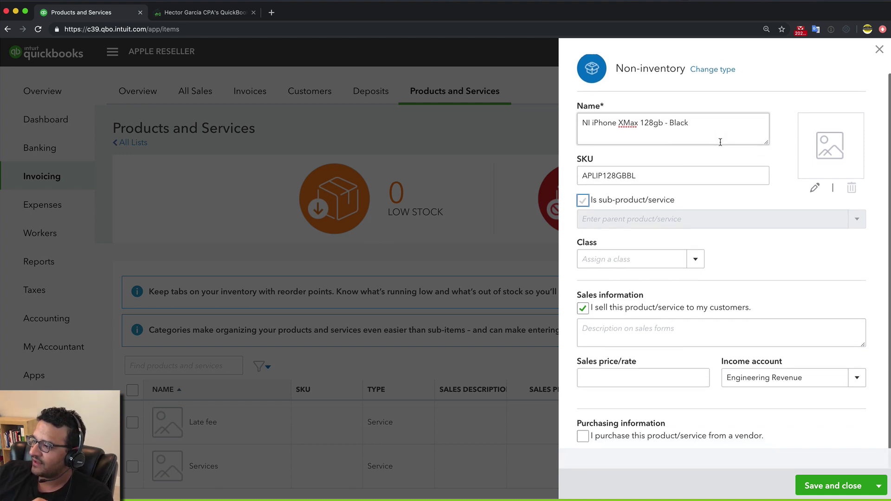
pyautogui.scroll(1, 720, 142)
pyautogui.scroll(-1, 721, 251)
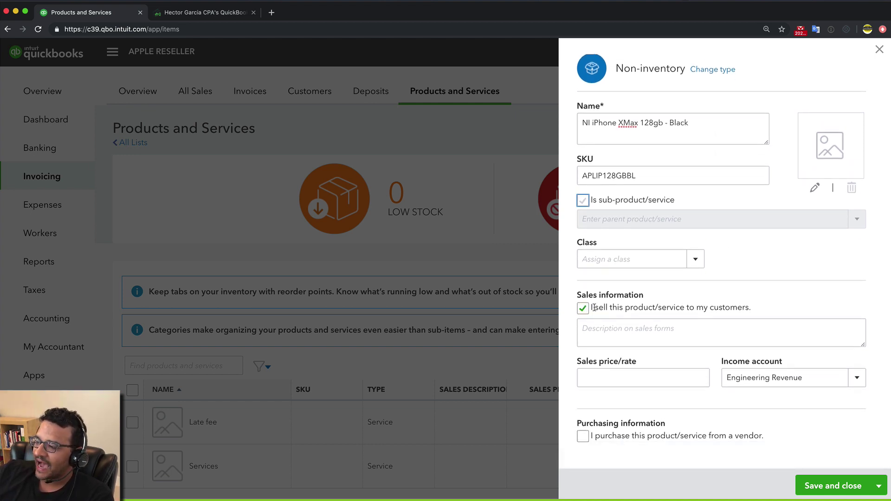
pyautogui.moveTo(594, 307); pyautogui.dragTo(762, 312)
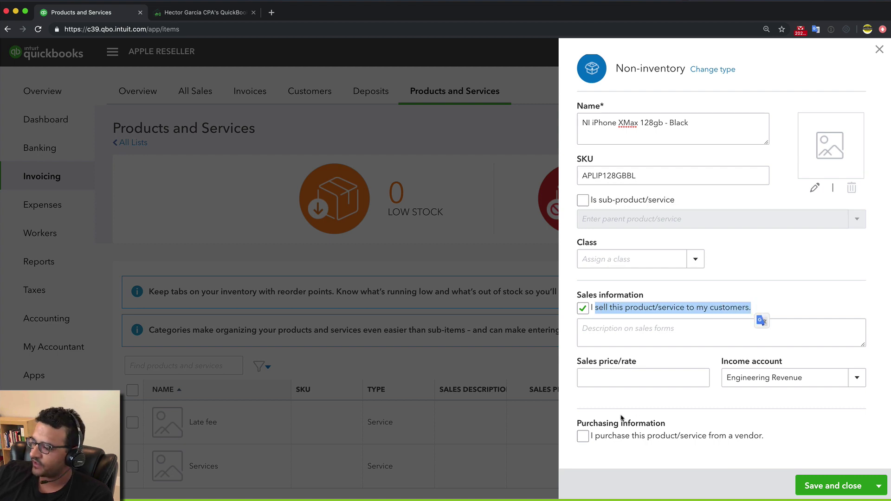
pyautogui.moveTo(590, 436); pyautogui.dragTo(765, 440)
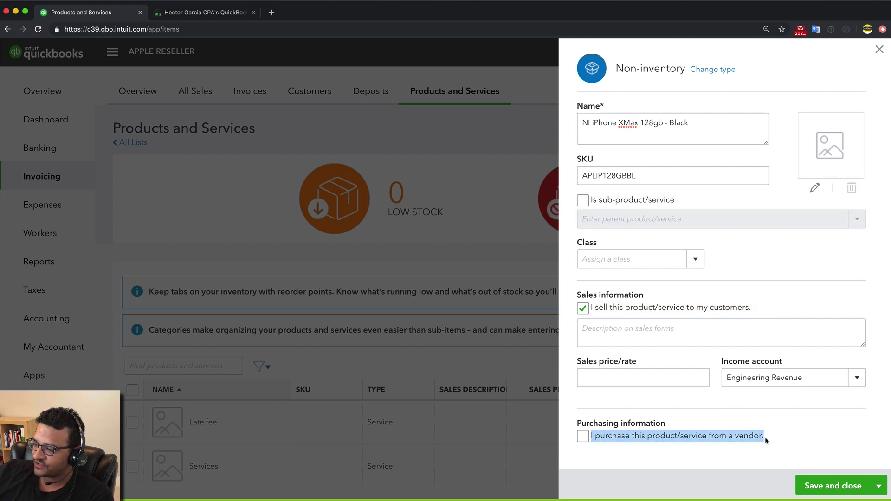
pyautogui.click(713, 435)
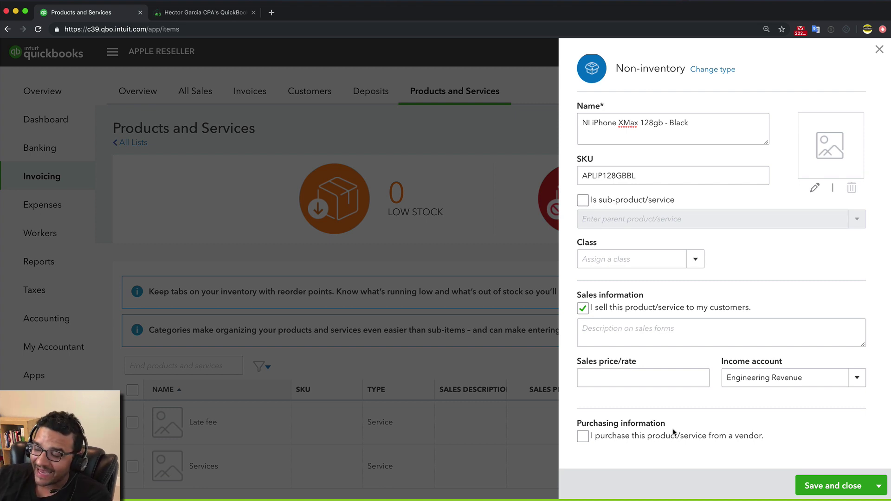
pyautogui.click(583, 436)
pyautogui.scroll(-2, 696, 444)
pyautogui.scroll(-1, 696, 444)
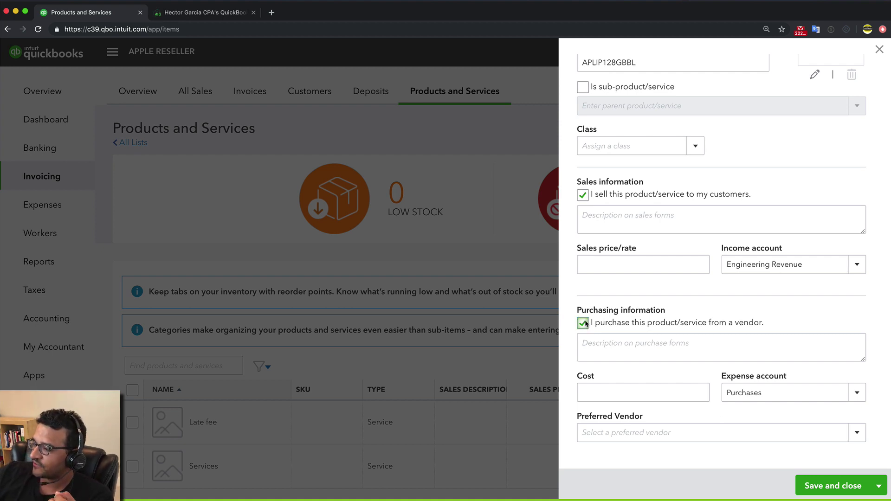
# - Copy the item name into the sales description without the NI prefix, giving "iPhone XMax 128gb - Black"
pyautogui.click(641, 216)
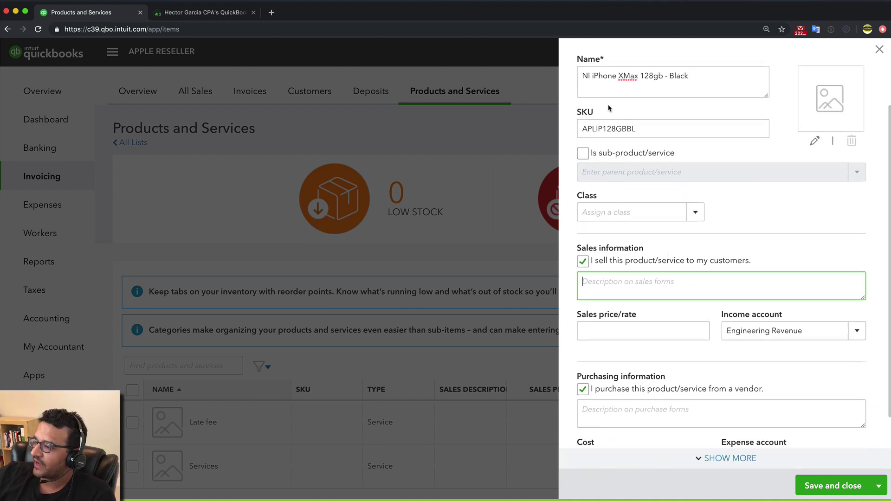
pyautogui.moveTo(694, 77); pyautogui.dragTo(580, 77)
pyautogui.hotkey('ctrl', 'c')
pyautogui.click(591, 284)
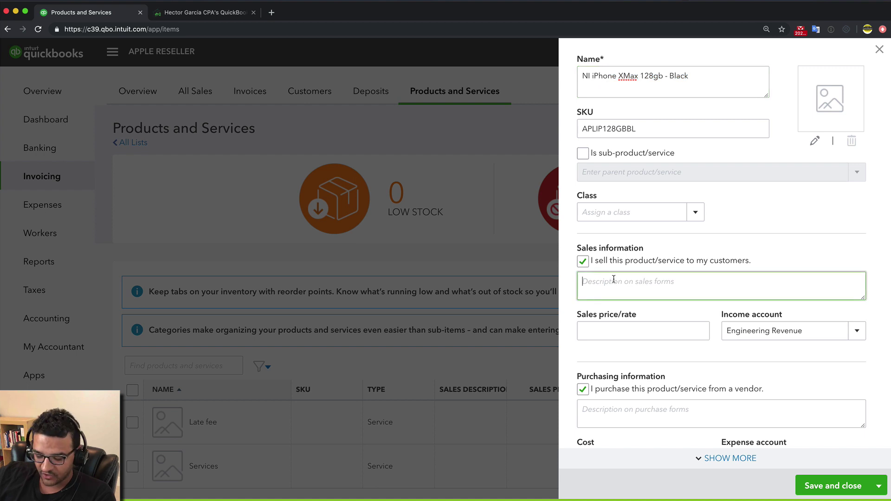
pyautogui.hotkey('ctrl', 'v')
pyautogui.doubleClick(586, 281)
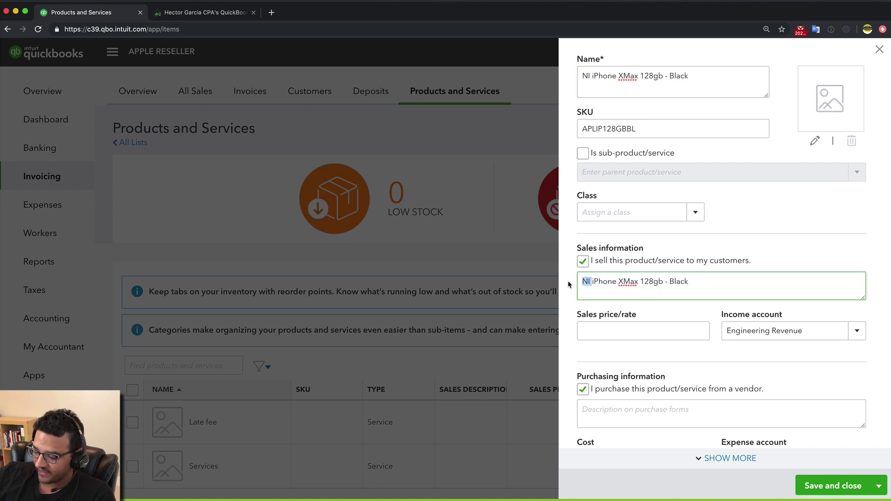
pyautogui.press('BackSpace')
# - Fill in the purchase description by copying the SKU and adding the color and size, giving "APLIP128GBBL - JET BLACK 7.5""
pyautogui.moveTo(693, 281); pyautogui.dragTo(566, 274)
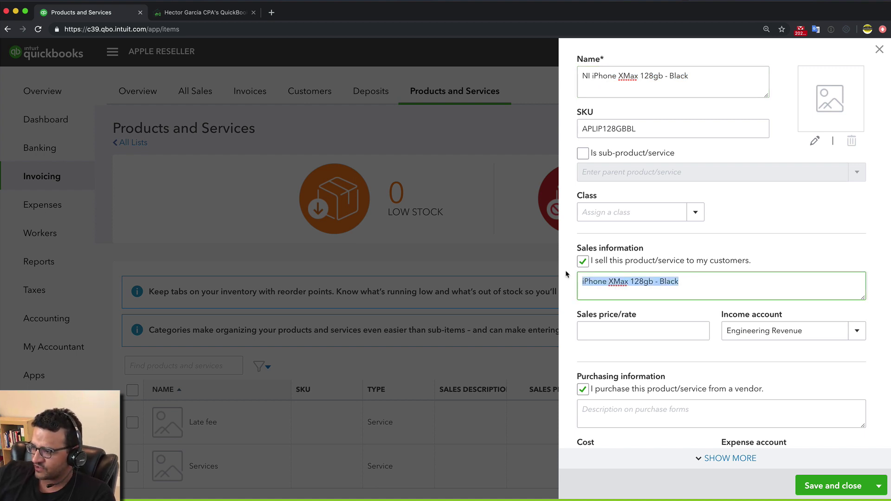
pyautogui.click(610, 413)
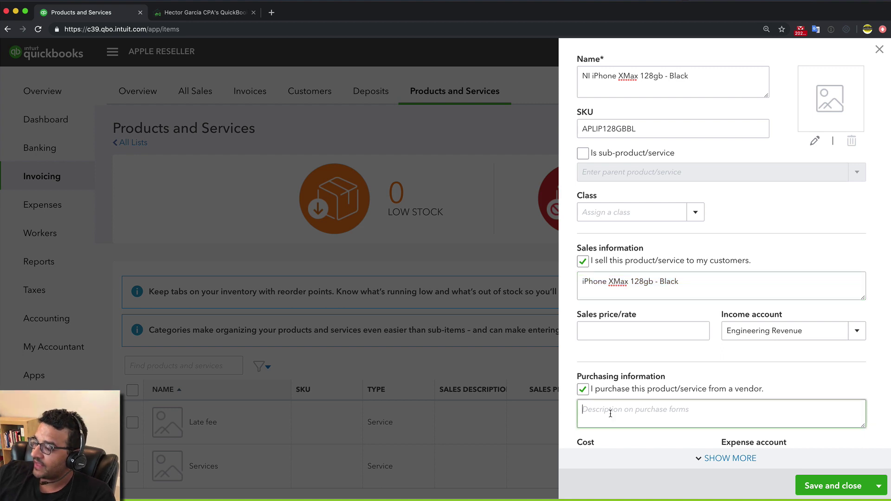
pyautogui.doubleClick(646, 129)
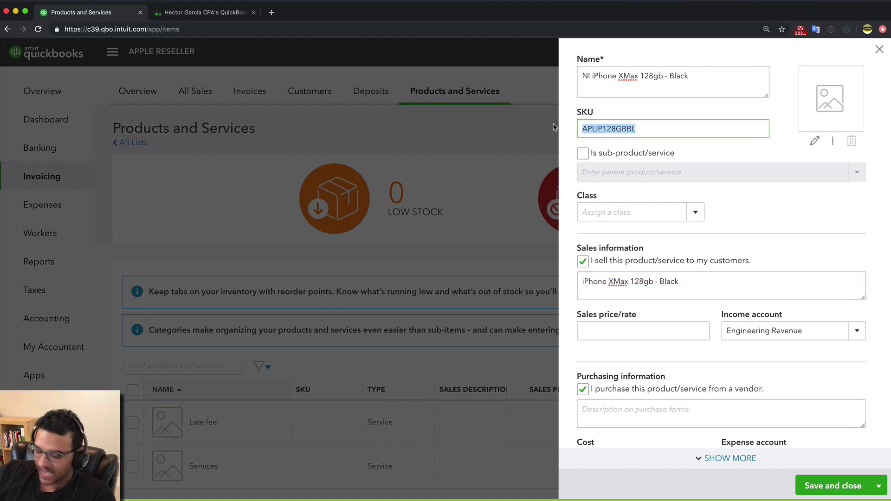
pyautogui.click(617, 407)
pyautogui.press('super+v')
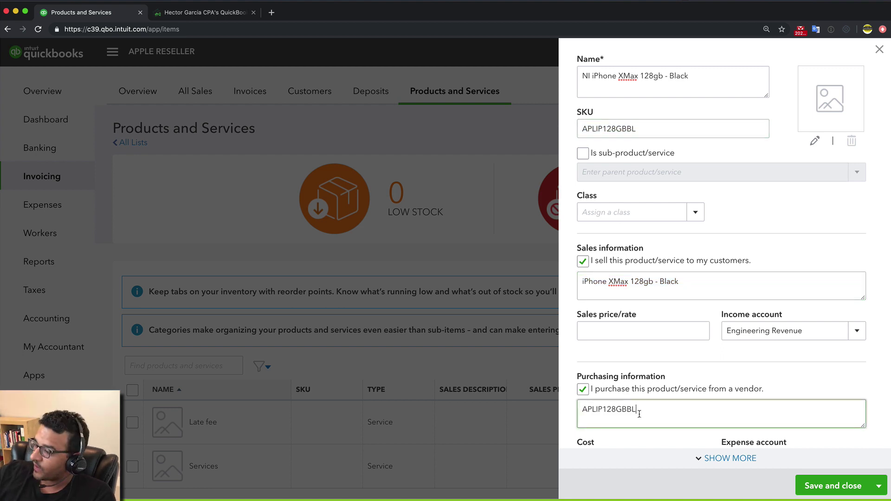
pyautogui.write('-')
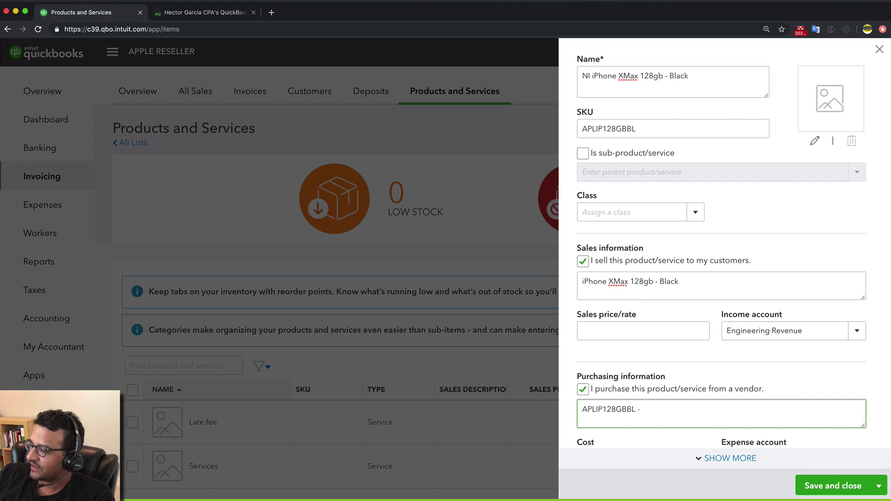
pyautogui.write(' J')
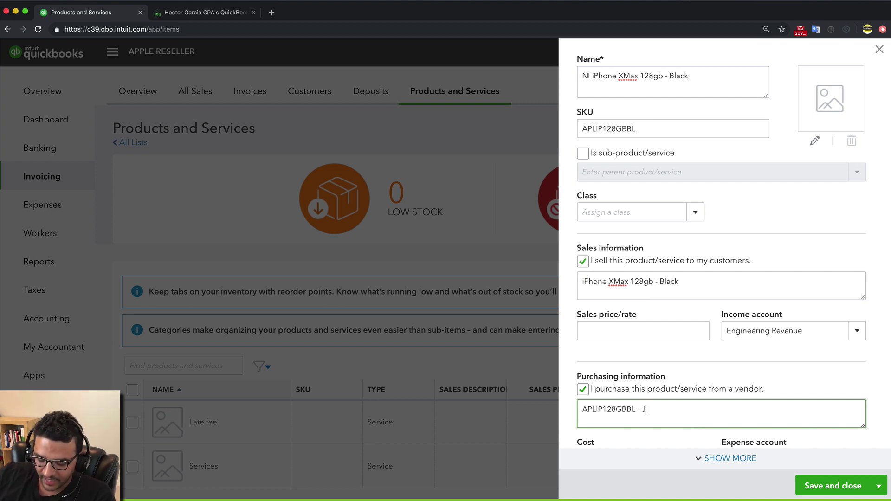
pyautogui.write('ET BLACK')
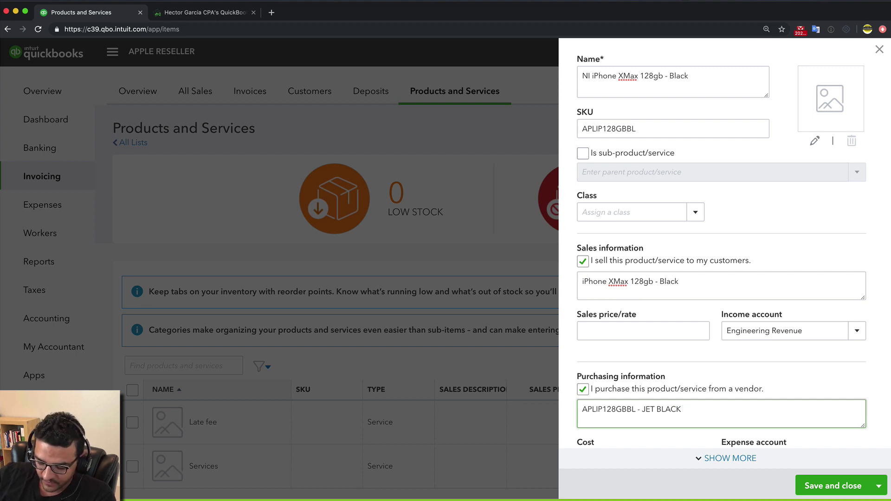
pyautogui.write(' 7.5')
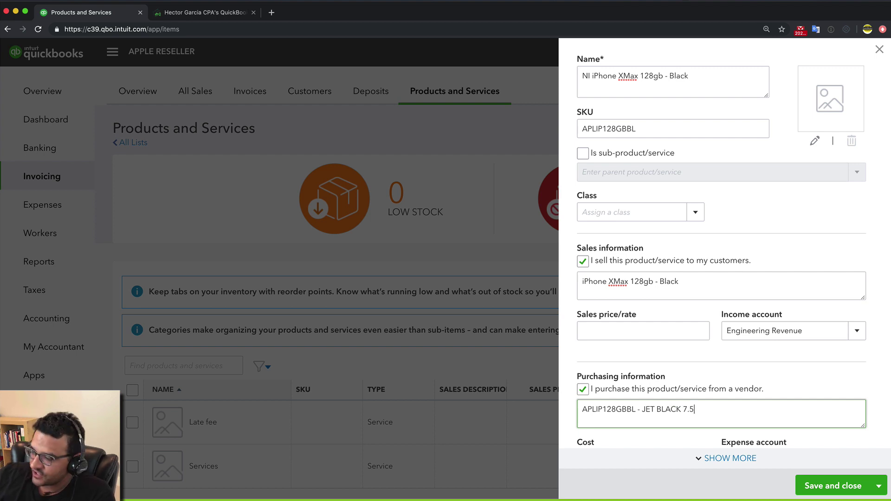
pyautogui.write('"')
# - Compare the vendor-facing purchase description with the customer-facing sales description
pyautogui.moveTo(717, 411); pyautogui.dragTo(523, 411)
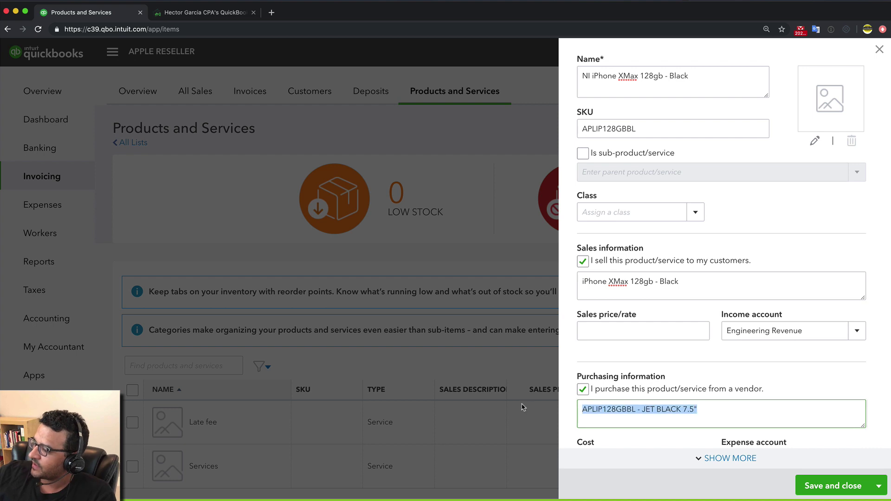
pyautogui.click(715, 409)
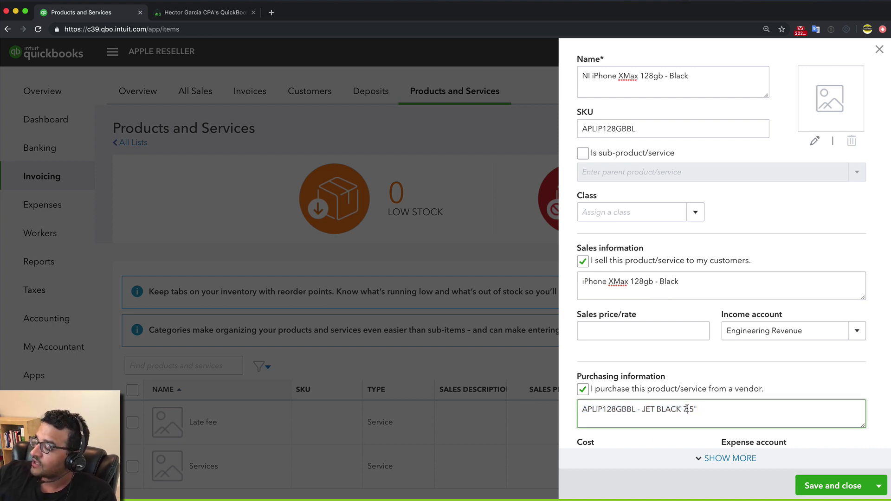
pyautogui.moveTo(708, 409); pyautogui.dragTo(559, 405)
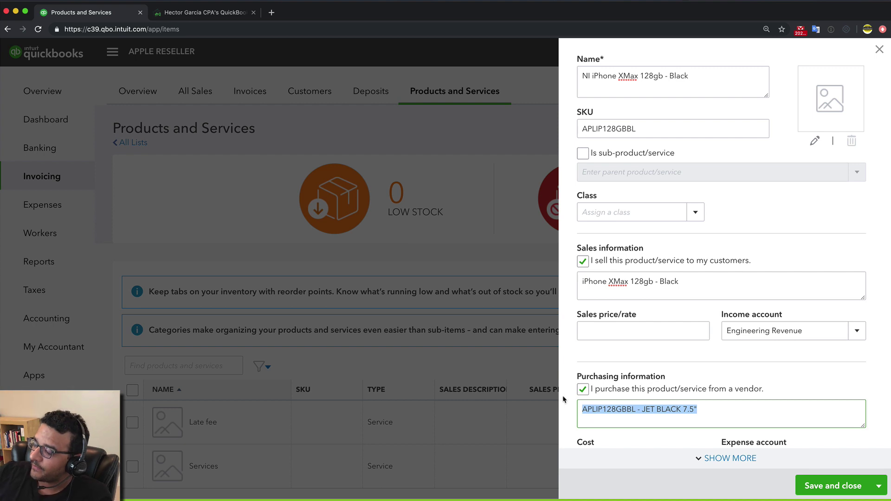
pyautogui.moveTo(685, 282); pyautogui.dragTo(553, 277)
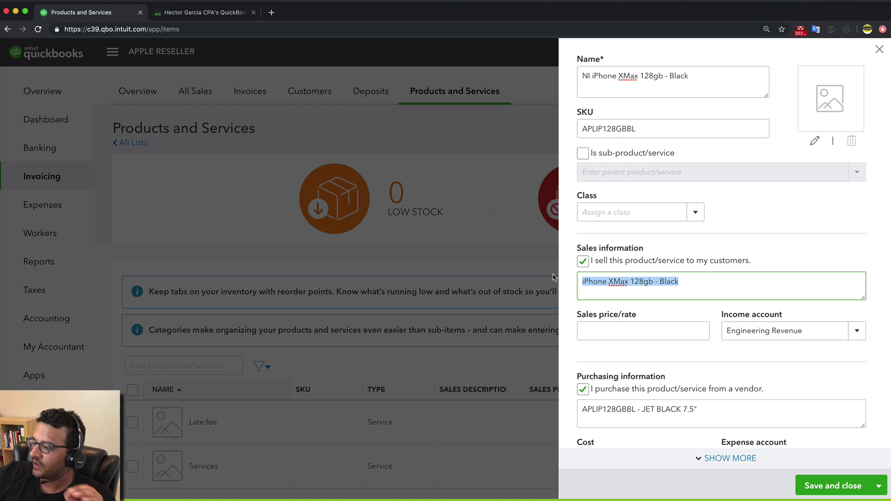
pyautogui.scroll(-2, 580, 301)
pyautogui.moveTo(697, 370); pyautogui.dragTo(577, 367)
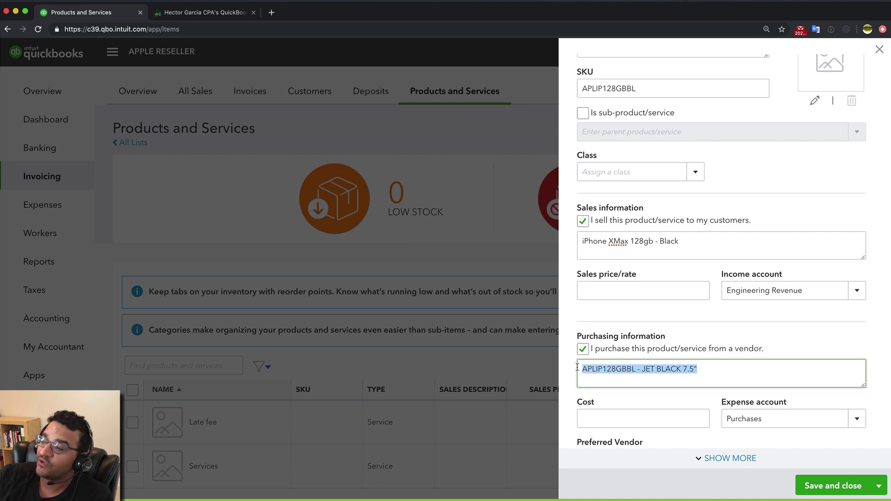
pyautogui.scroll(-1, 576, 367)
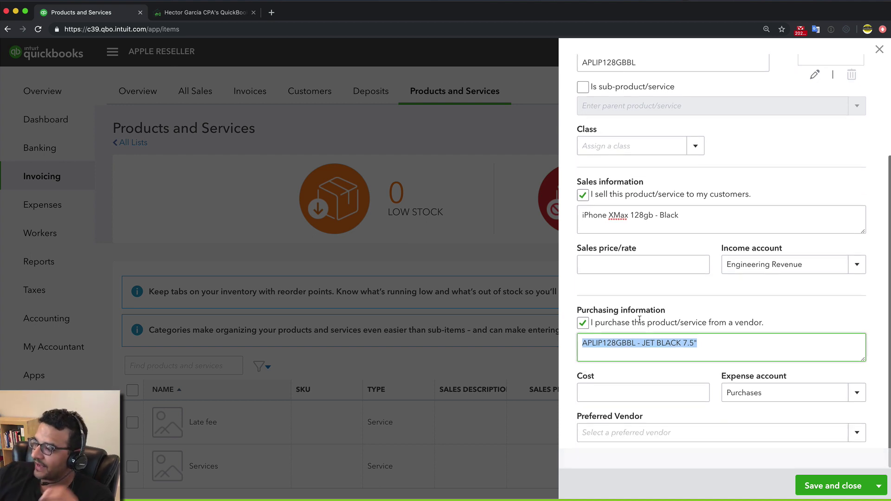
pyautogui.tripleClick(686, 224)
pyautogui.click(715, 346)
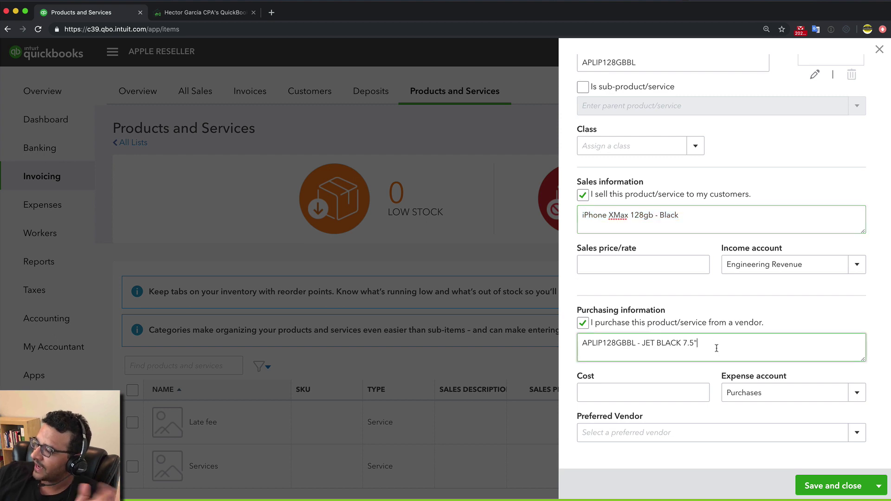
pyautogui.tripleClick(715, 345)
# - Set the item's sales price to 999.99 and its purchase cost to 750.00
pyautogui.click(610, 260)
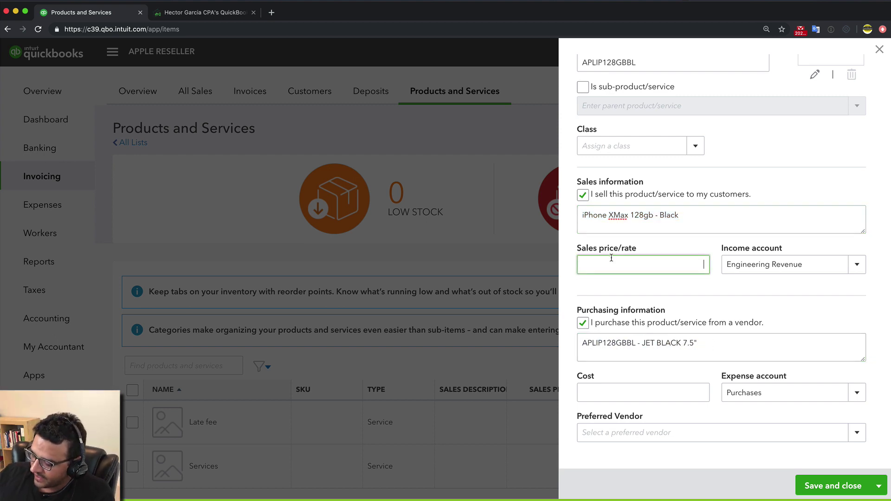
pyautogui.write('99')
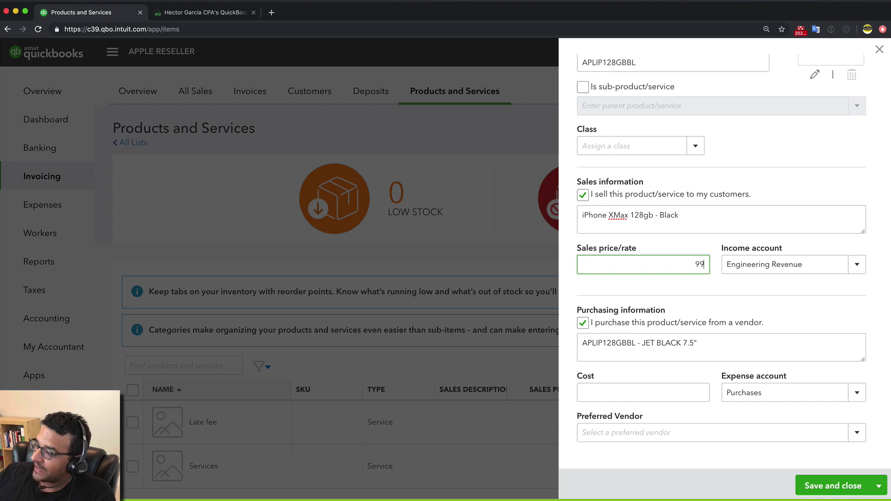
pyautogui.write('9.99')
pyautogui.click(659, 398)
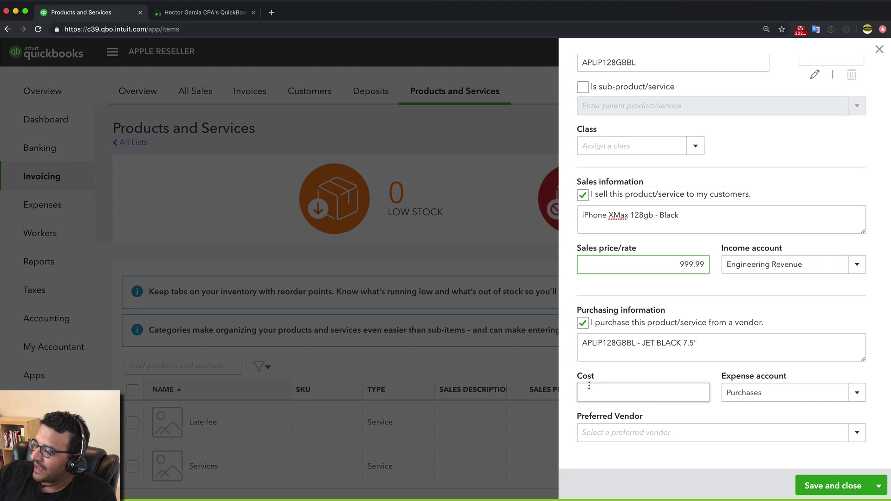
pyautogui.write('750.00')
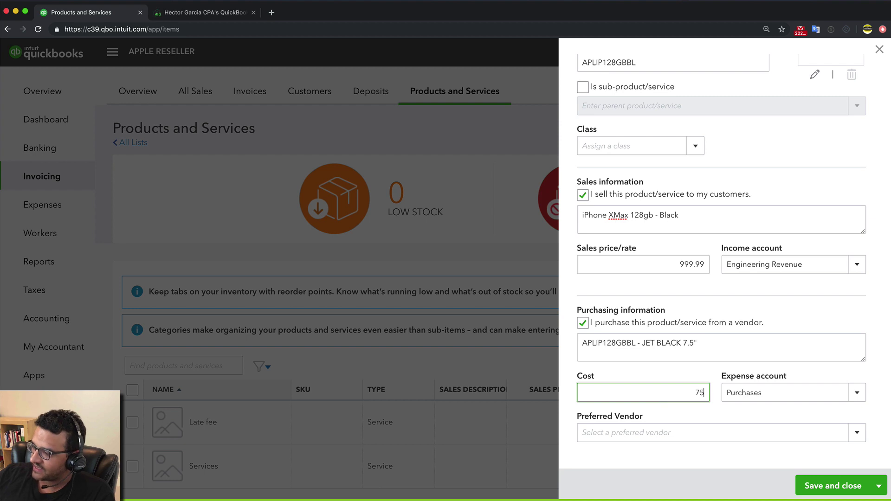
# - Set the item's income account to SALES
pyautogui.click(746, 264)
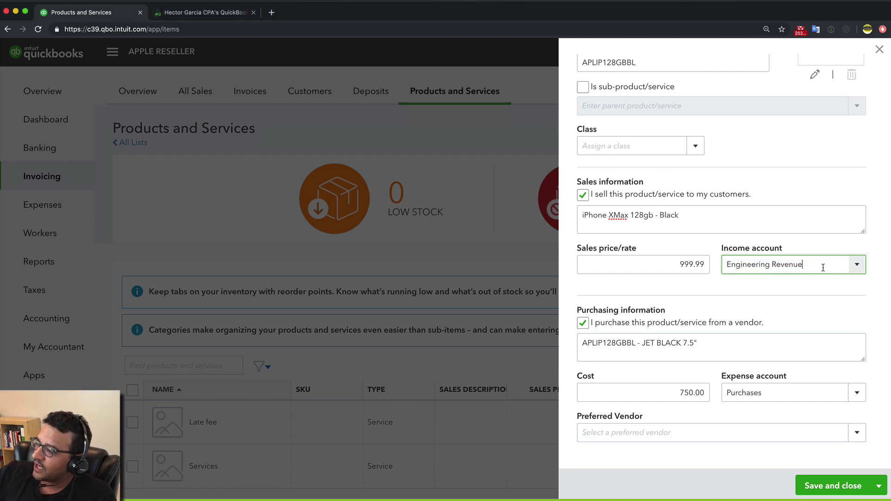
pyautogui.write('SALES')
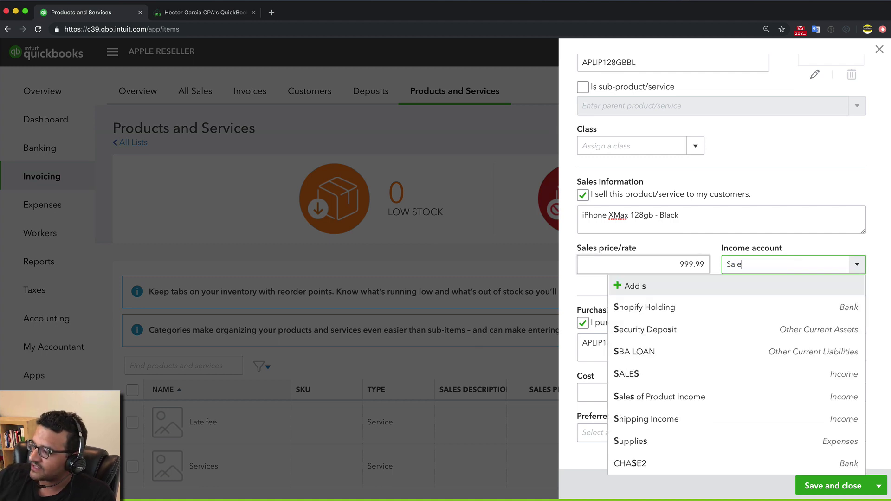
pyautogui.click(745, 306)
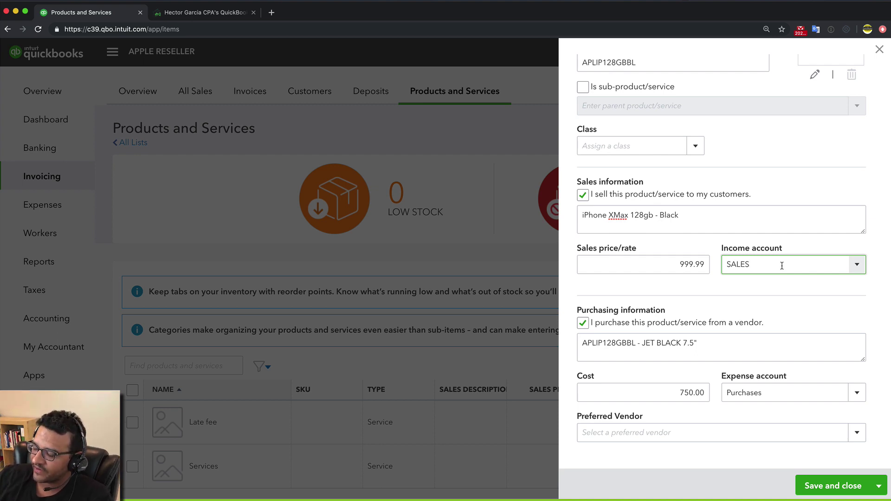
# - Start adding a new account for the item's income and enter PHONES as its description
pyautogui.click(855, 265)
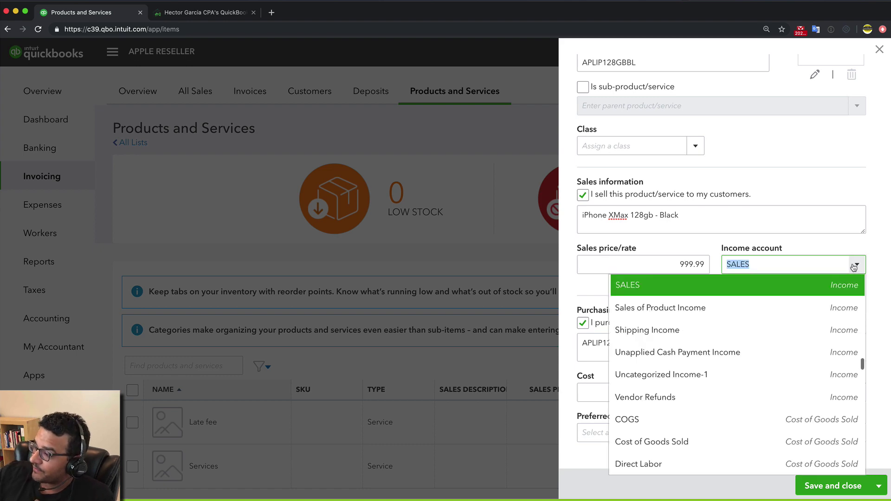
pyautogui.scroll(15, 770, 302)
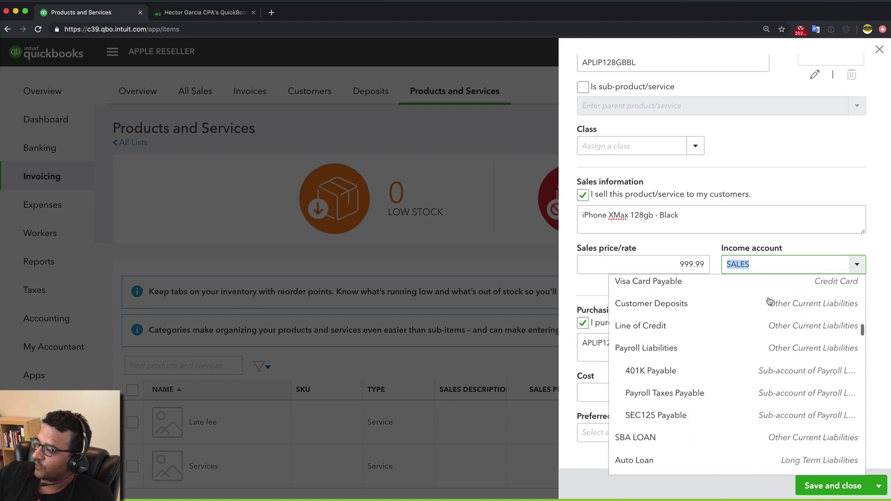
pyautogui.click(640, 286)
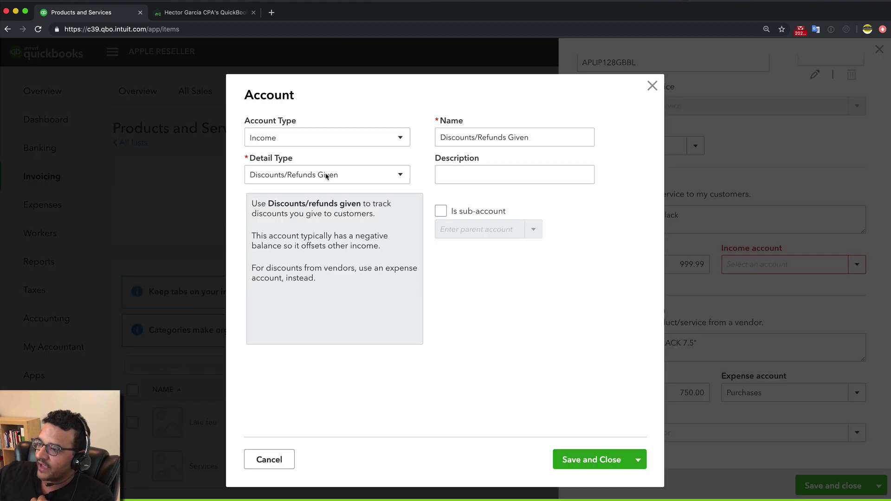
pyautogui.click(467, 179)
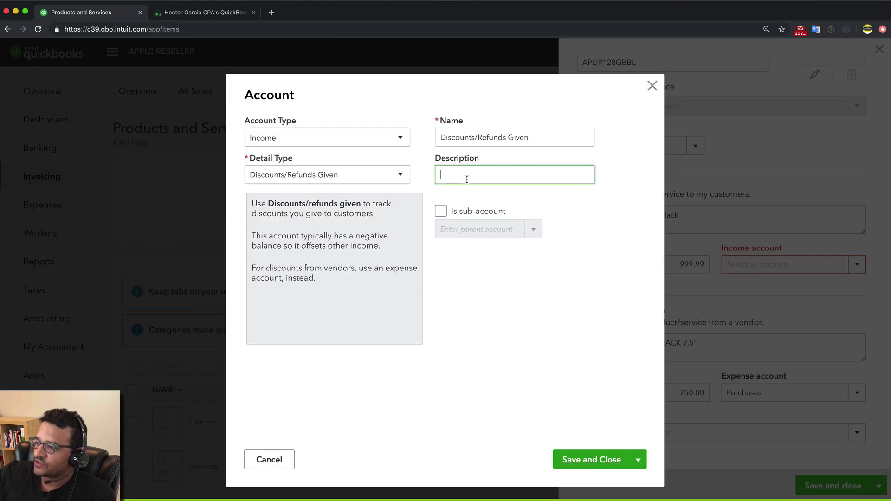
pyautogui.write('PHONES')
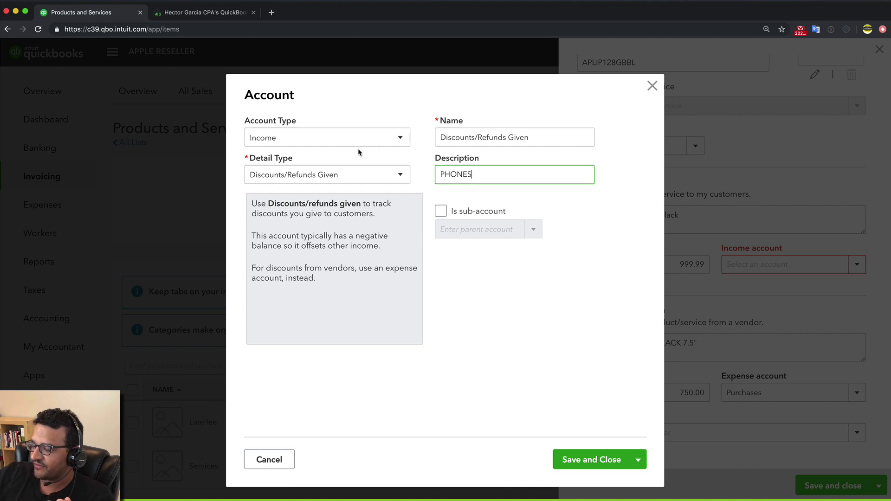
# - Keep Income as the new account's type and set its detail type to Sales of Product Income
pyautogui.click(325, 147)
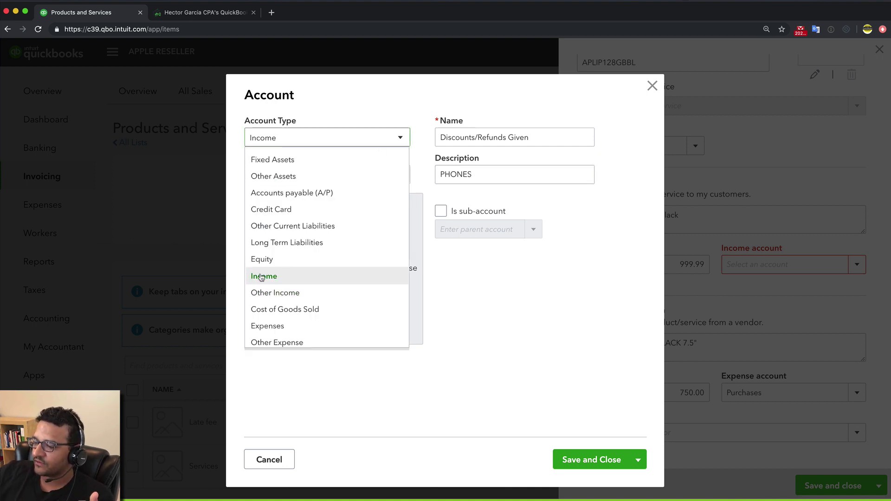
pyautogui.click(279, 276)
pyautogui.click(283, 139)
pyautogui.click(285, 143)
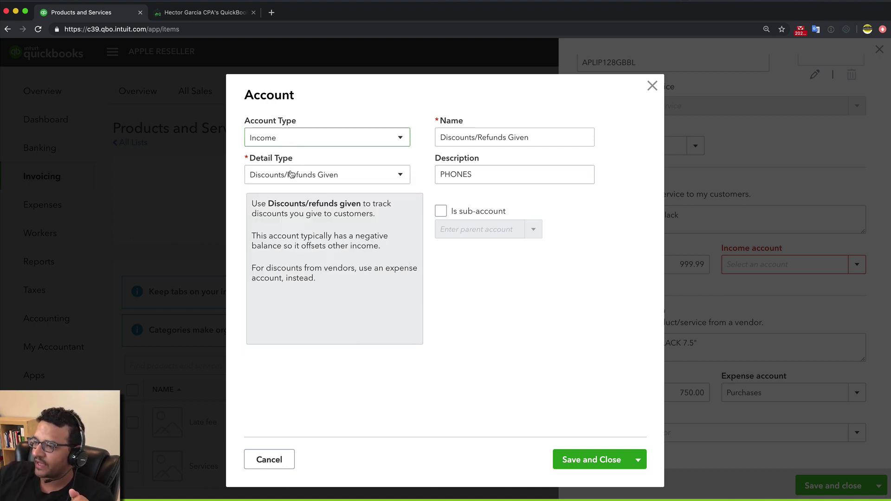
pyautogui.click(295, 179)
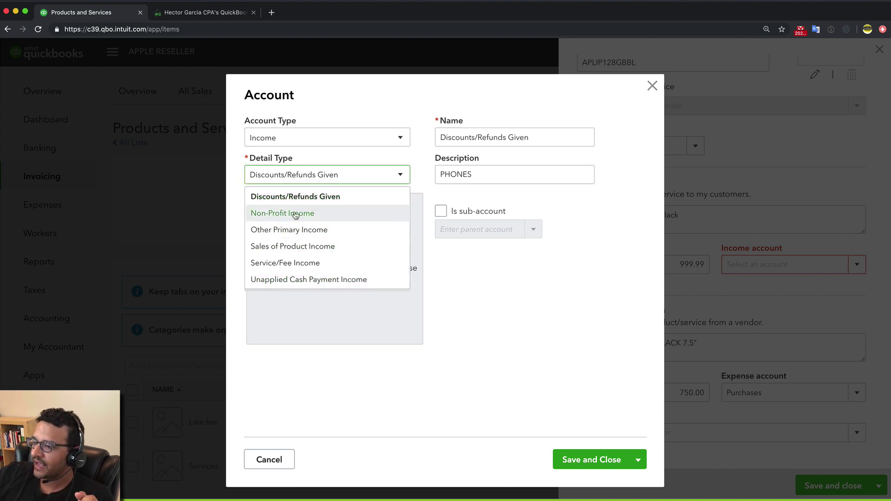
pyautogui.click(304, 248)
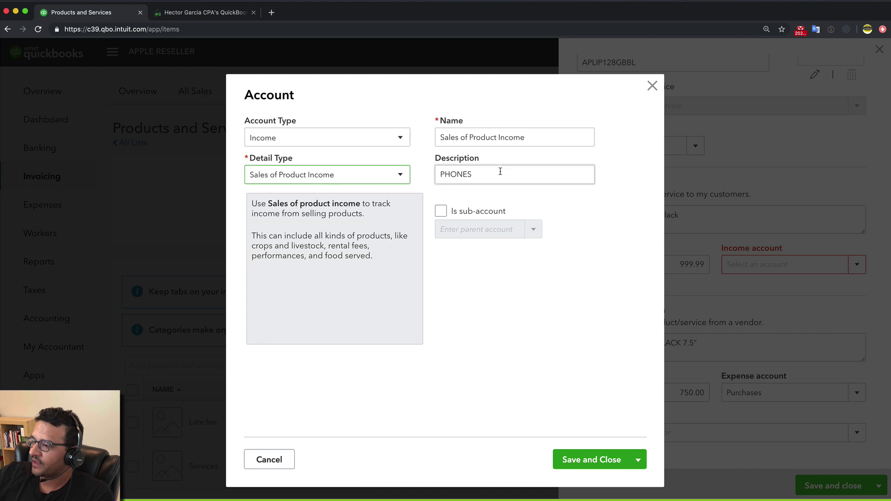
# - Clear the new account's description and name the account PHONES
pyautogui.moveTo(497, 172); pyautogui.dragTo(373, 184)
pyautogui.press('BackSpace')
pyautogui.tripleClick(534, 136)
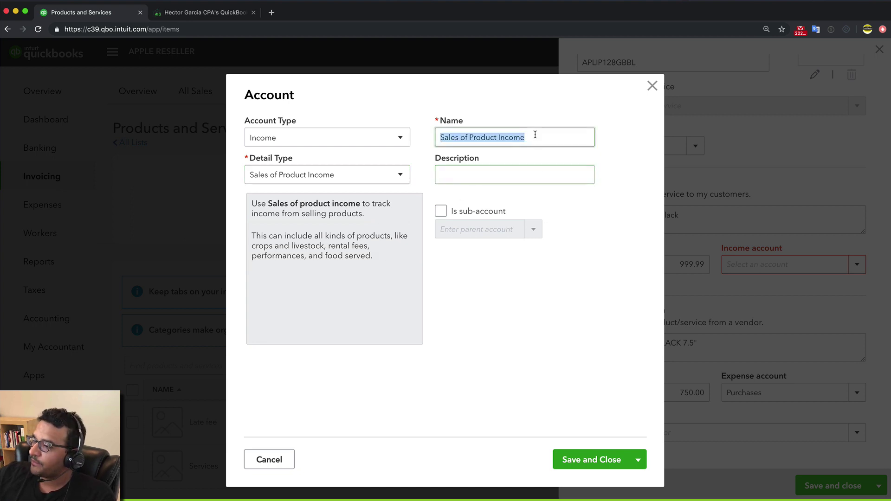
pyautogui.write('PHONES')
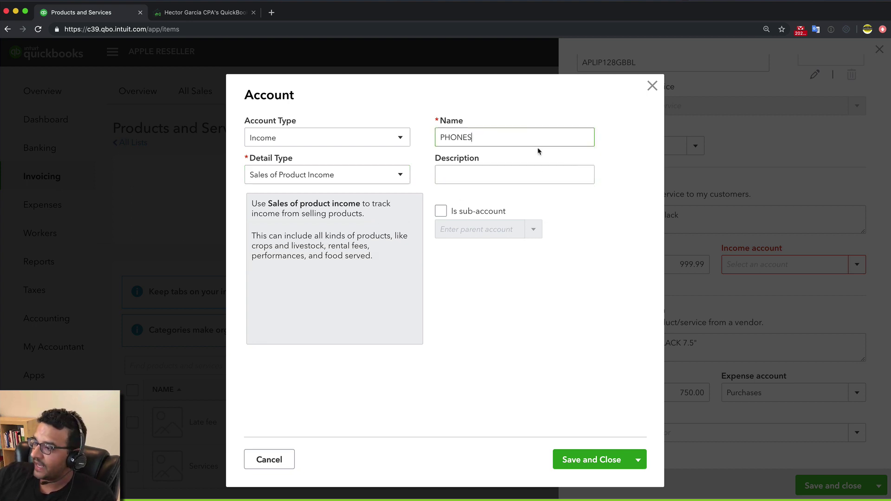
# - Make the PHONES account a sub-account of SALES
pyautogui.click(441, 212)
pyautogui.click(453, 228)
pyautogui.write('sale')
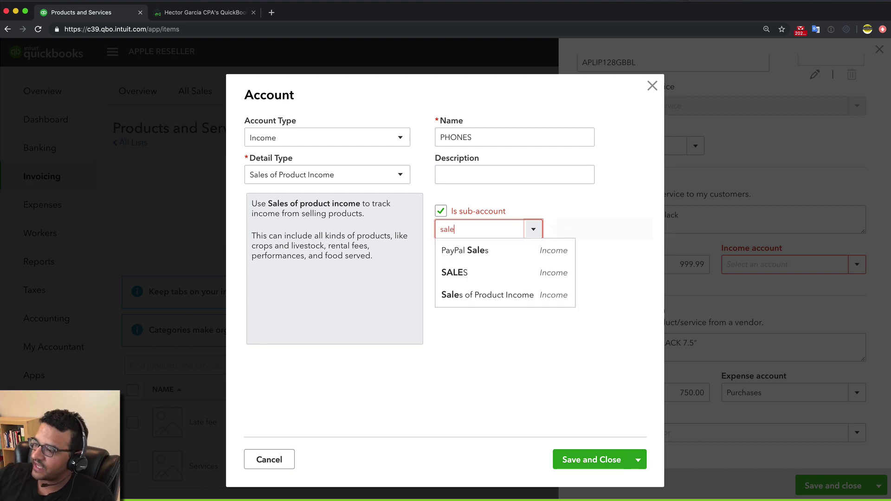
pyautogui.click(457, 274)
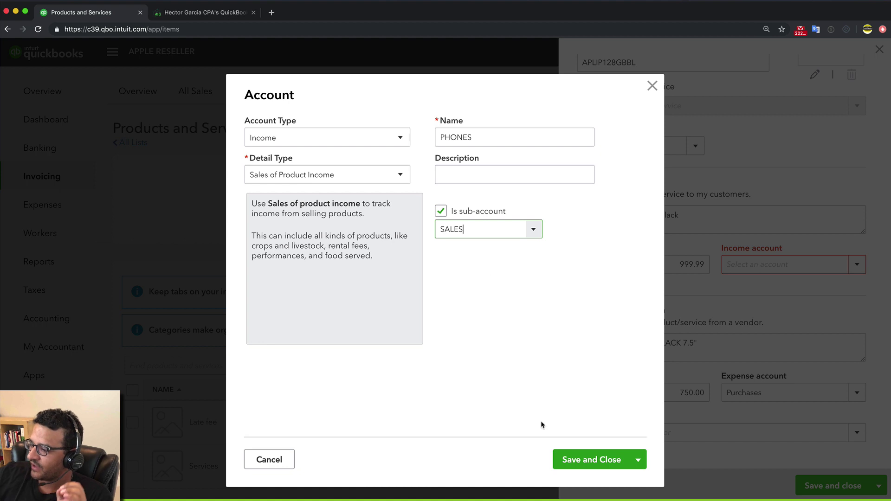
# - Save the new PHONES income account and set the item's expense account to COGS
pyautogui.click(601, 466)
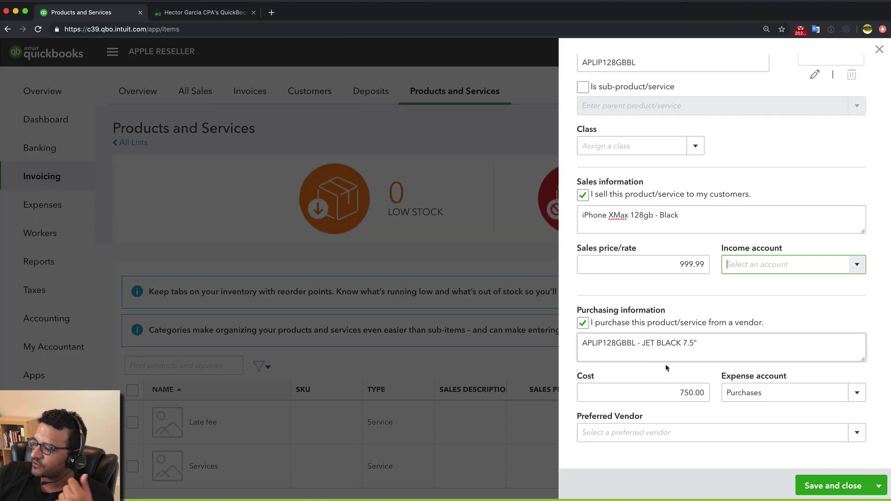
pyautogui.click(779, 393)
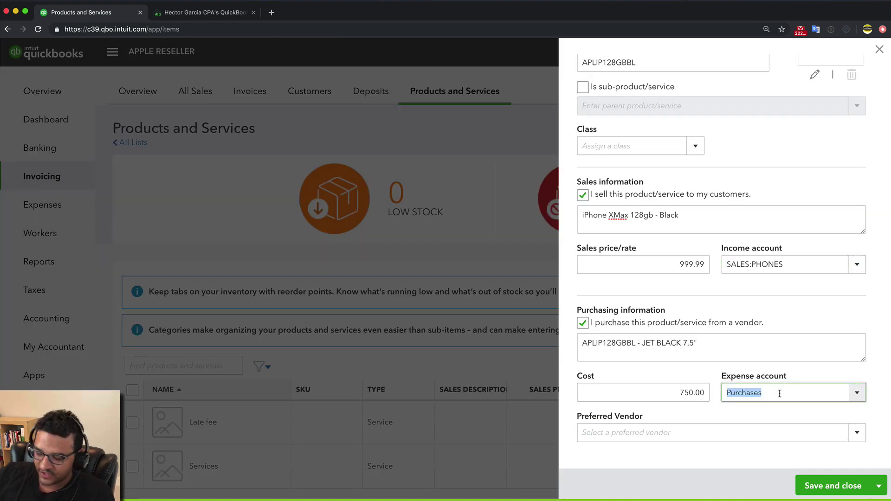
pyautogui.write('Cog')
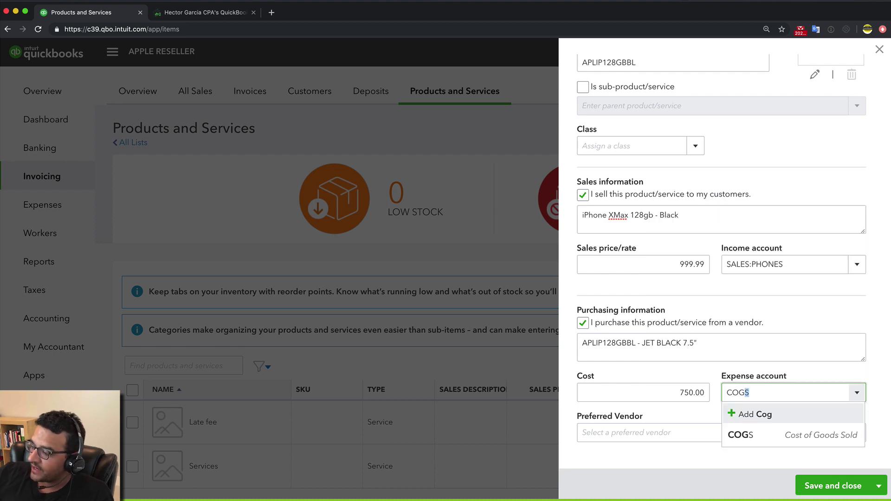
pyautogui.click(745, 433)
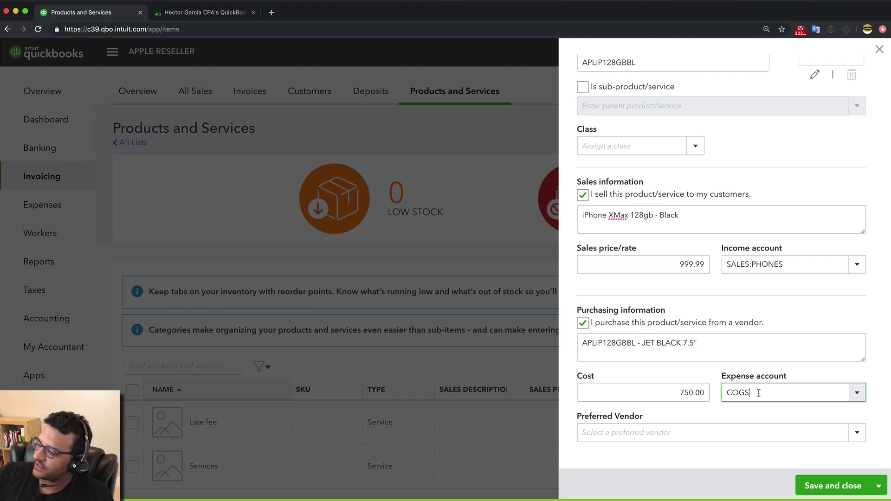
# - Start adding a new expense account for the item with type Cost of Goods Sold and name it PHONES
pyautogui.click(854, 392)
pyautogui.scroll(3, 656, 238)
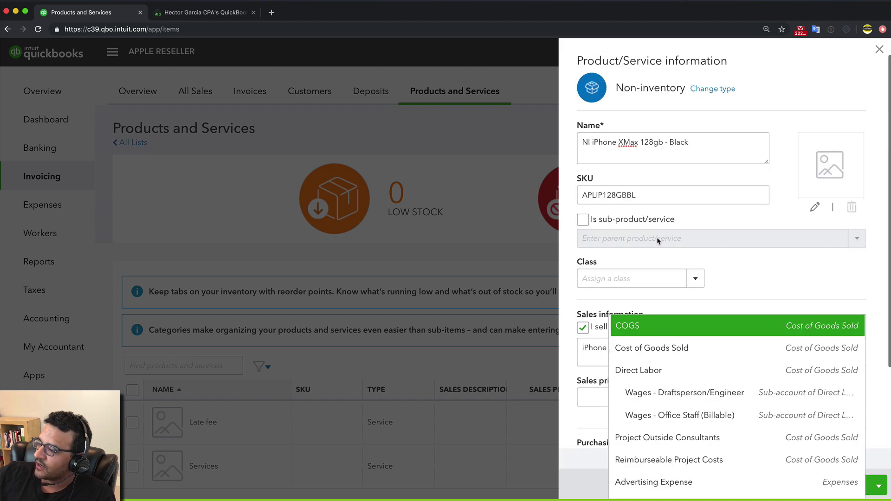
pyautogui.scroll(15, 649, 344)
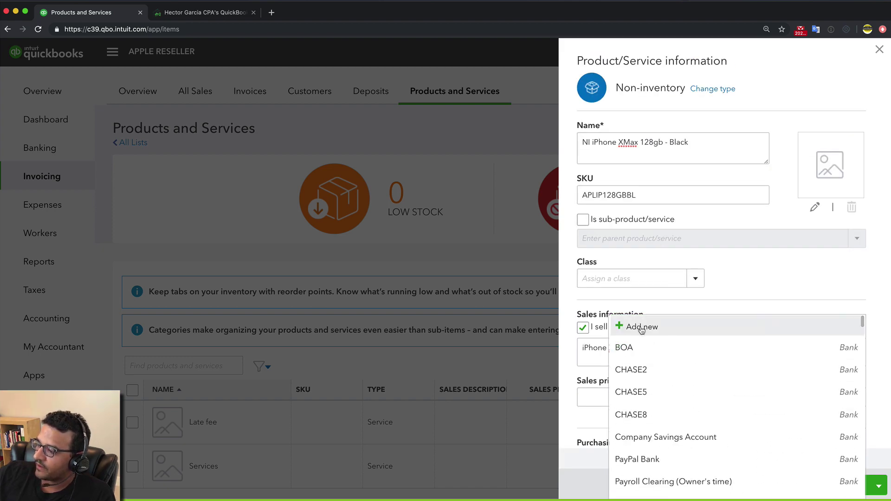
pyautogui.click(641, 328)
pyautogui.click(288, 138)
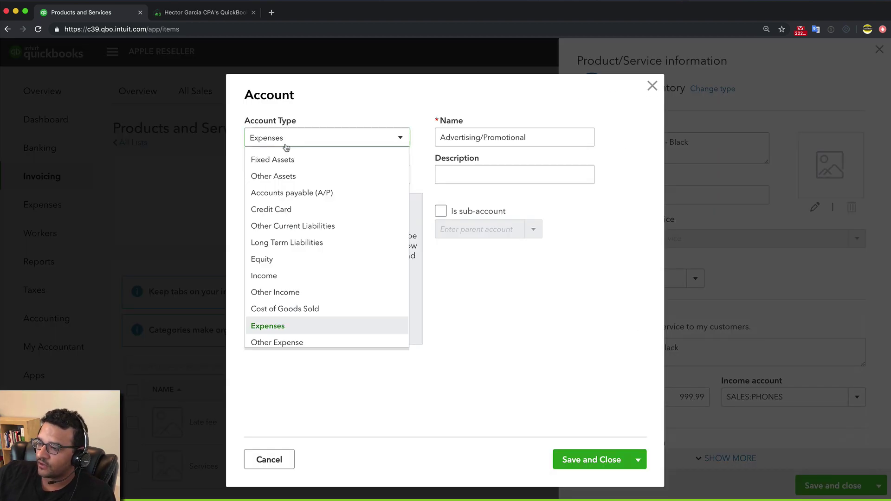
pyautogui.click(315, 309)
pyautogui.moveTo(532, 135); pyautogui.dragTo(379, 131)
pyautogui.write('P')
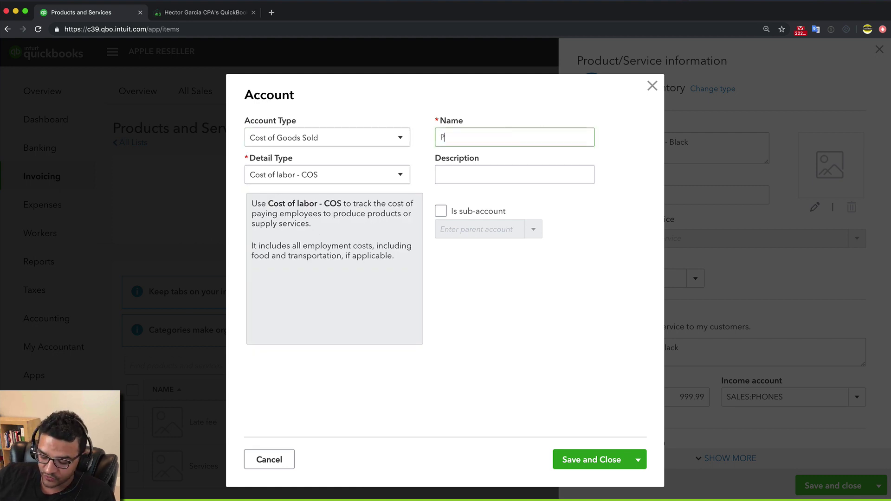
pyautogui.write('HONES')
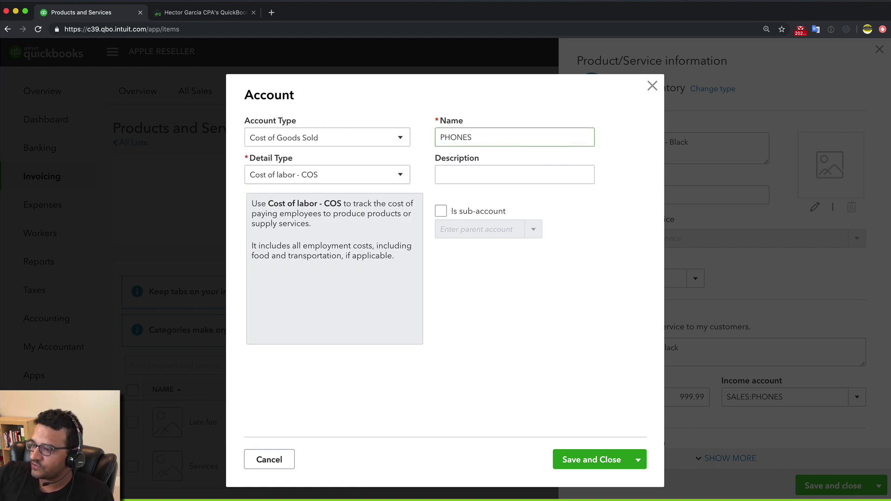
# - Make the new PHONES account a sub-account of COGS and save it
pyautogui.click(440, 212)
pyautogui.click(460, 228)
pyautogui.write('COGS')
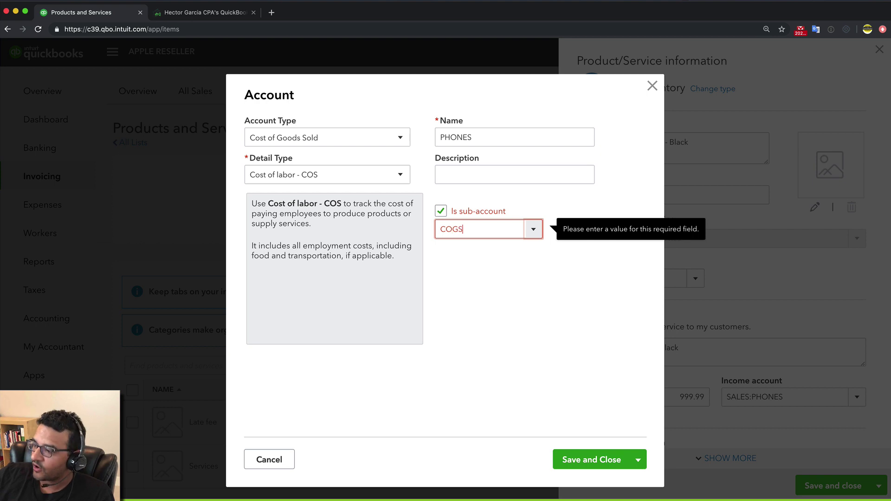
pyautogui.click(454, 252)
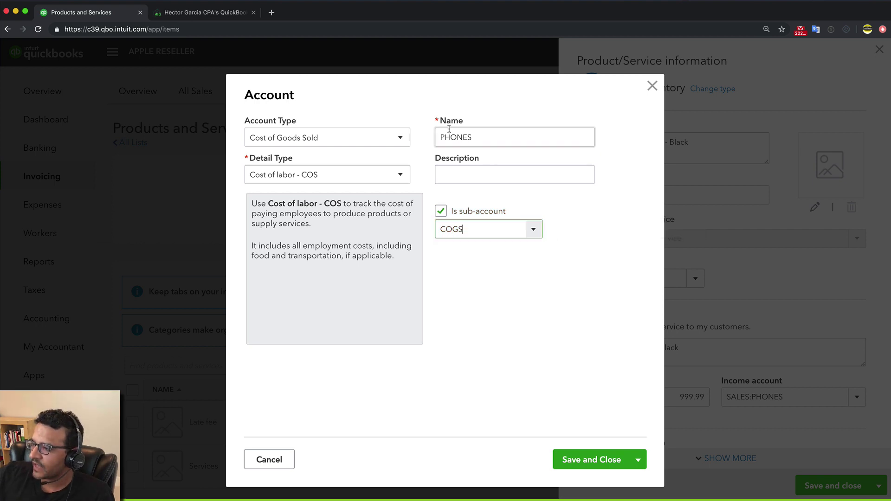
pyautogui.click(595, 461)
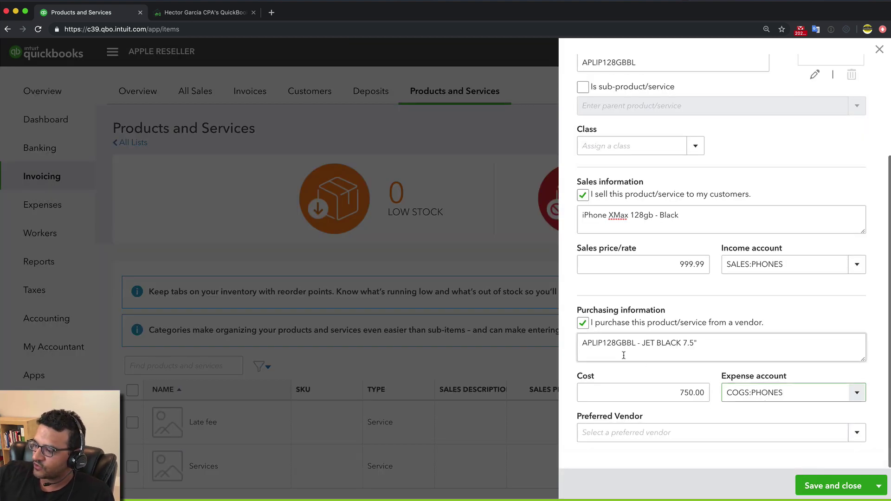
# - Add Apple as a new vendor in the item's preferred vendor field and save the product
pyautogui.click(640, 432)
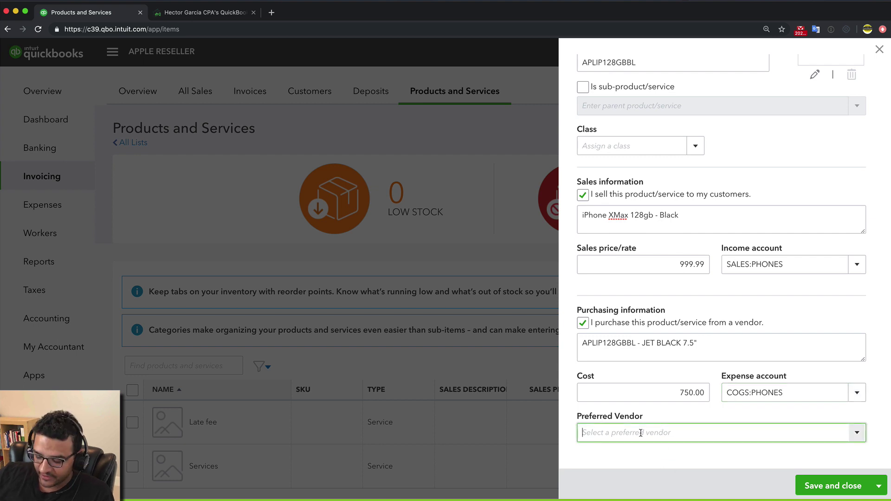
pyautogui.write('Apple')
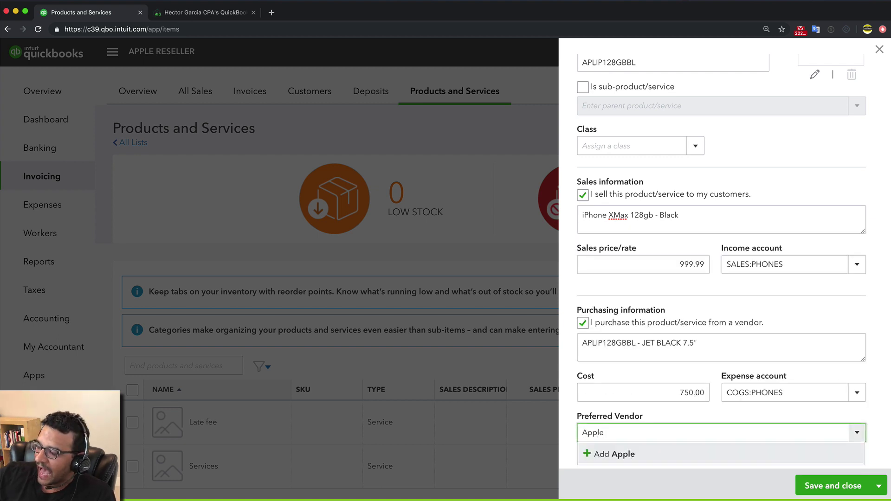
pyautogui.click(626, 453)
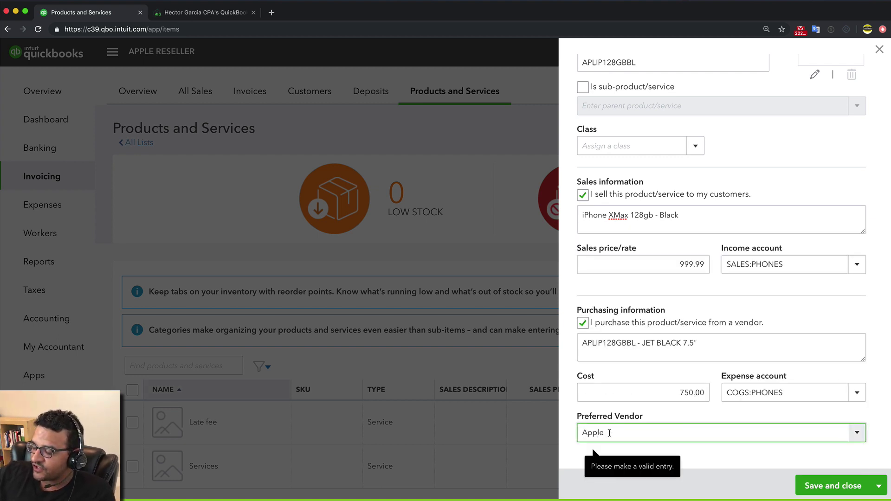
pyautogui.click(747, 315)
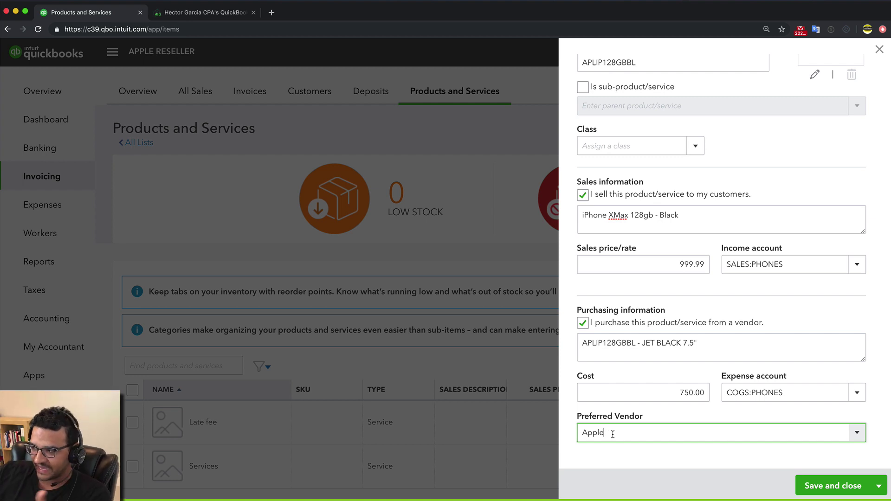
pyautogui.scroll(3, 705, 331)
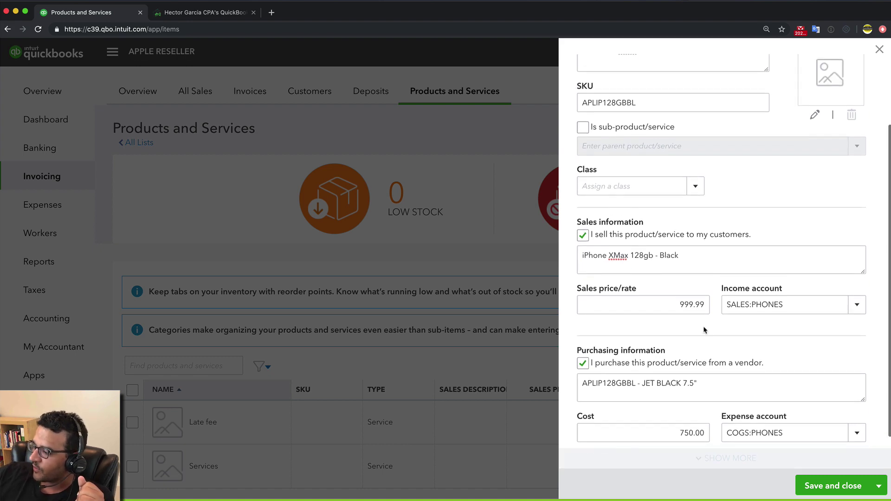
pyautogui.click(833, 486)
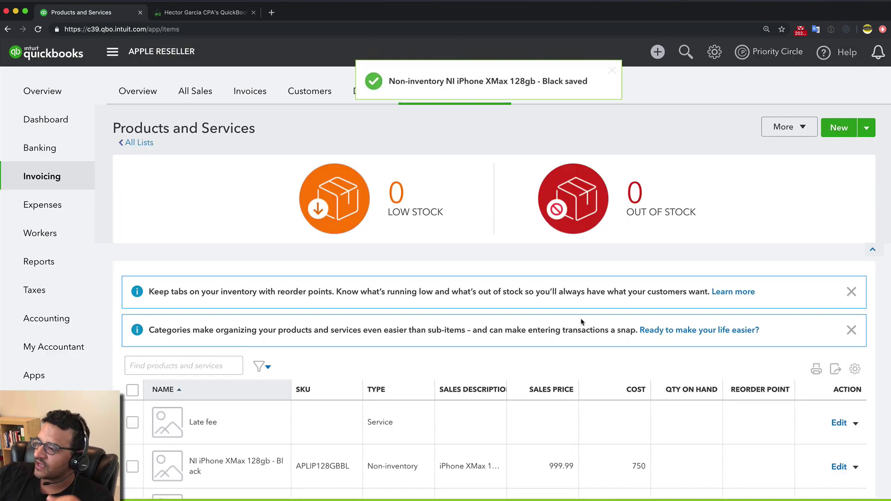
# - Duplicate the NI iPhone XMax 128gb - Black item in the products list
pyautogui.scroll(-3, 310, 407)
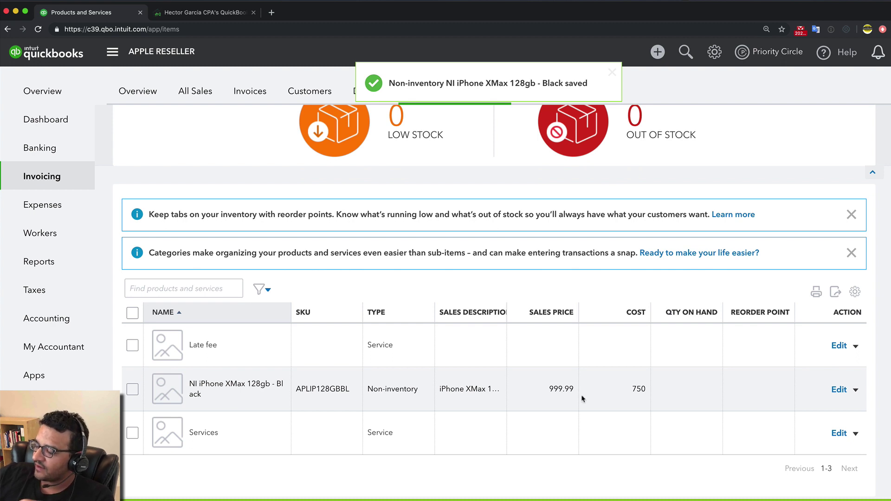
pyautogui.click(855, 390)
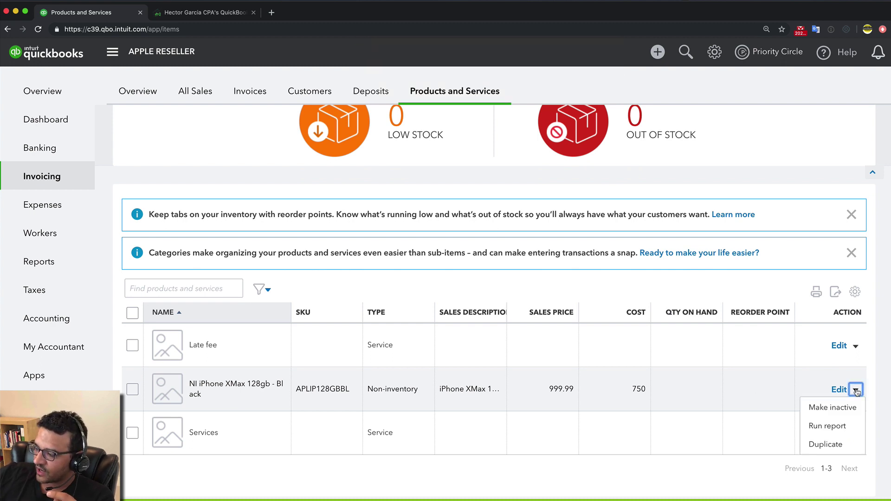
pyautogui.click(827, 445)
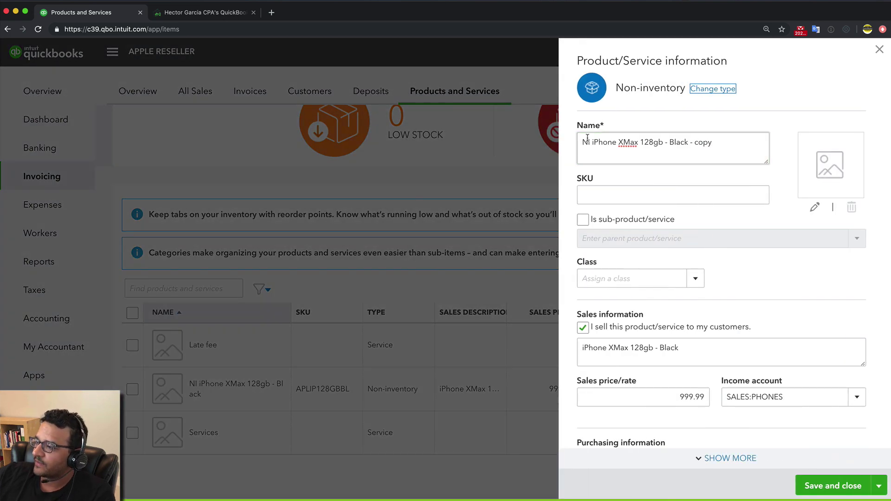
# - Rename the duplicated item as NI Macbook Air 128gb
pyautogui.moveTo(591, 142); pyautogui.dragTo(715, 142)
pyautogui.press('BackSpace')
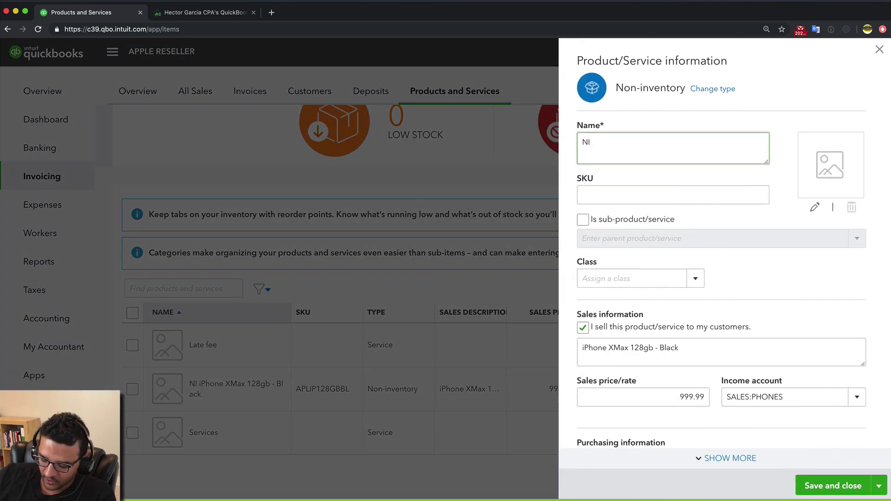
pyautogui.write('Mac')
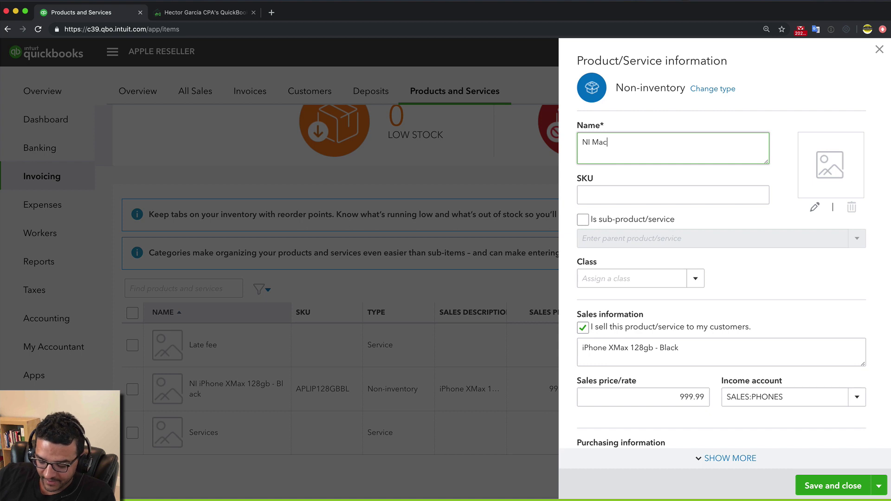
pyautogui.write('book A')
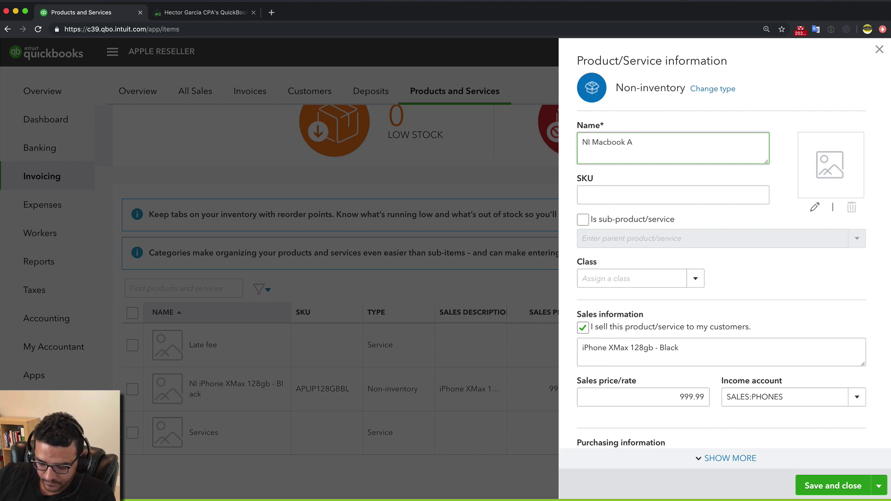
pyautogui.write('ir ')
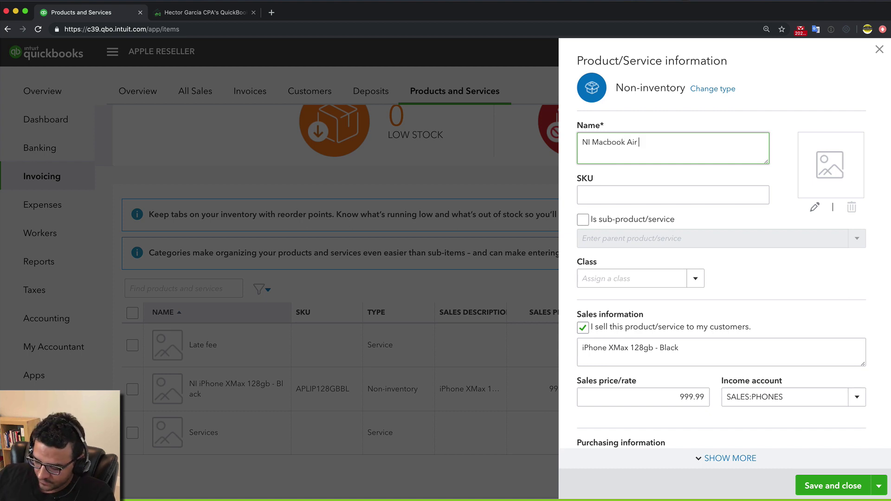
pyautogui.write('128gb')
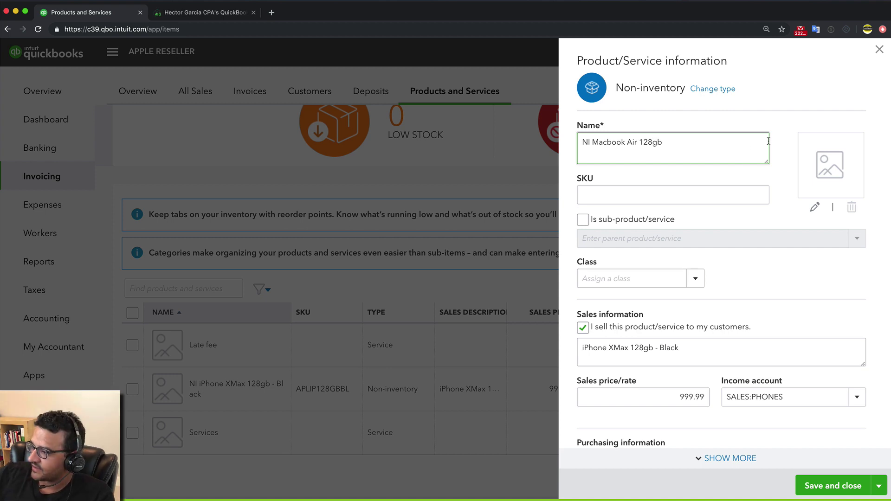
# - Copy the item's name NI Macbook Air 128gb into both its sales description and its purchasing description
pyautogui.moveTo(662, 142); pyautogui.dragTo(475, 134)
pyautogui.moveTo(696, 349); pyautogui.dragTo(493, 345)
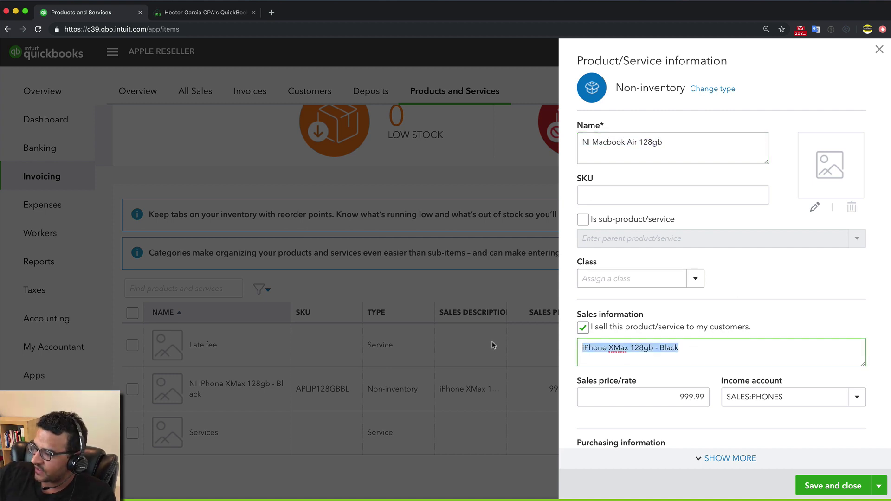
pyautogui.hotkey('ctrl', 'v')
pyautogui.scroll(-3, 656, 371)
pyautogui.moveTo(711, 354); pyautogui.dragTo(433, 343)
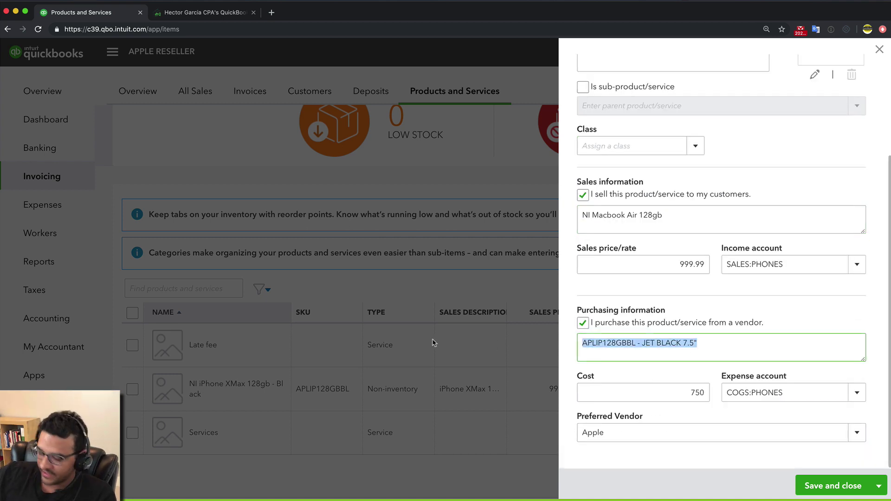
pyautogui.press('cmd+v')
# - Set the Macbook item's sales price to 1,199.99
pyautogui.click(663, 264)
pyautogui.write('1')
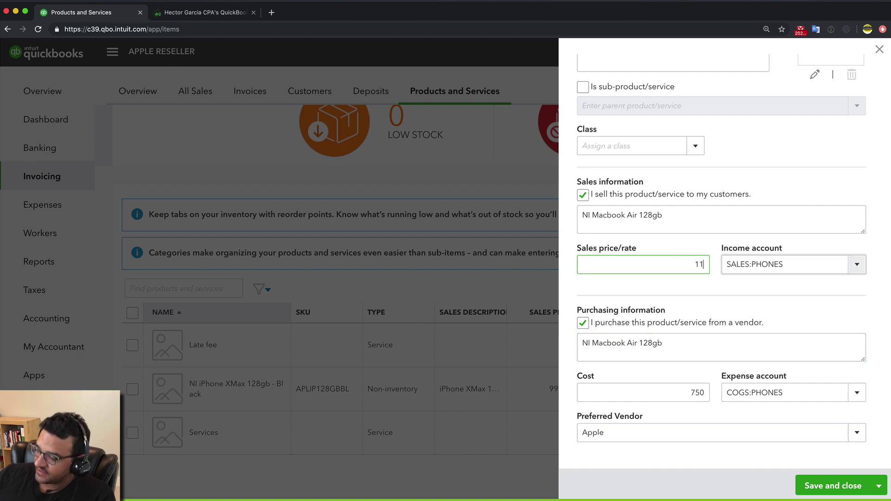
pyautogui.write(',199.99')
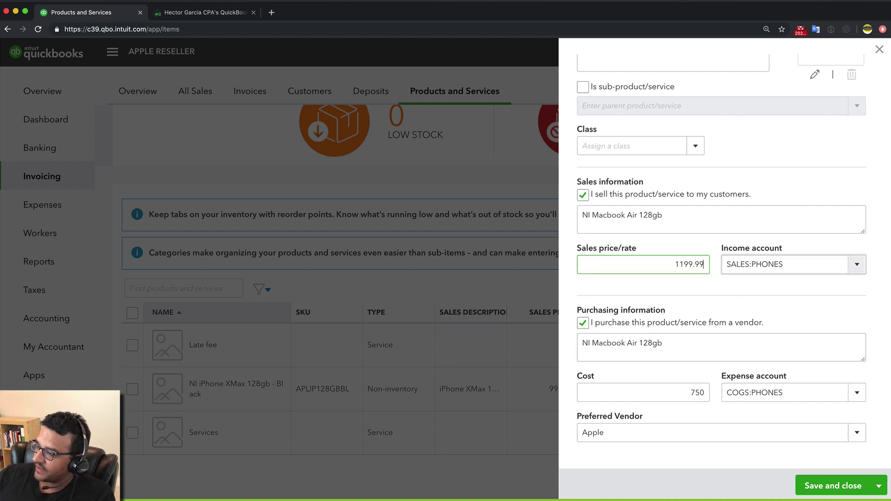
# - Start a new income account named LAPTOPS for the Macbook item's sales information
pyautogui.click(814, 265)
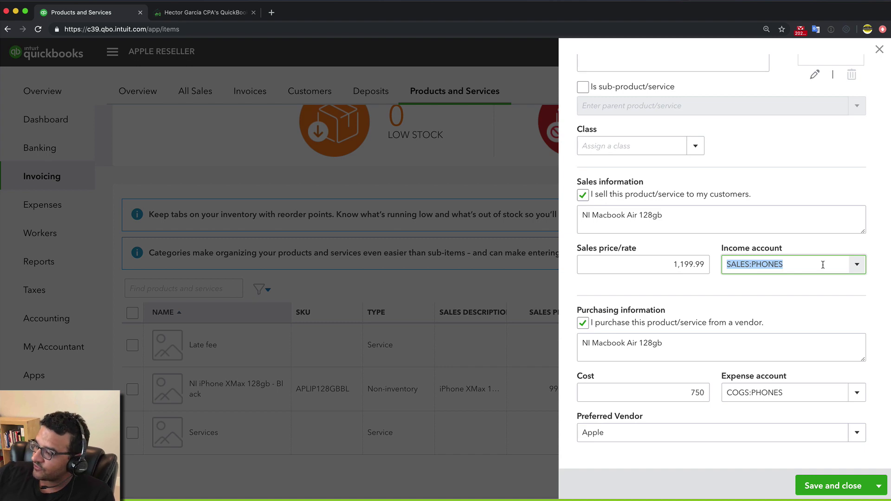
pyautogui.click(856, 264)
pyautogui.scroll(-5, 720, 331)
pyautogui.scroll(5, 720, 331)
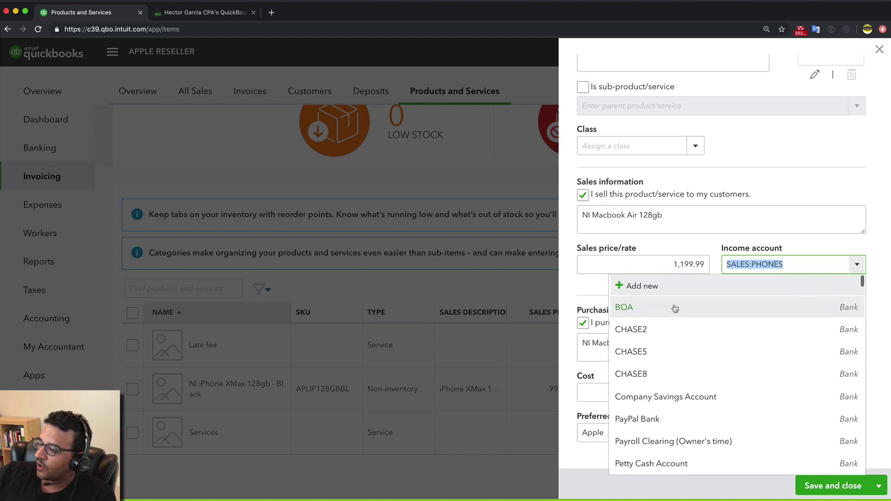
pyautogui.click(651, 286)
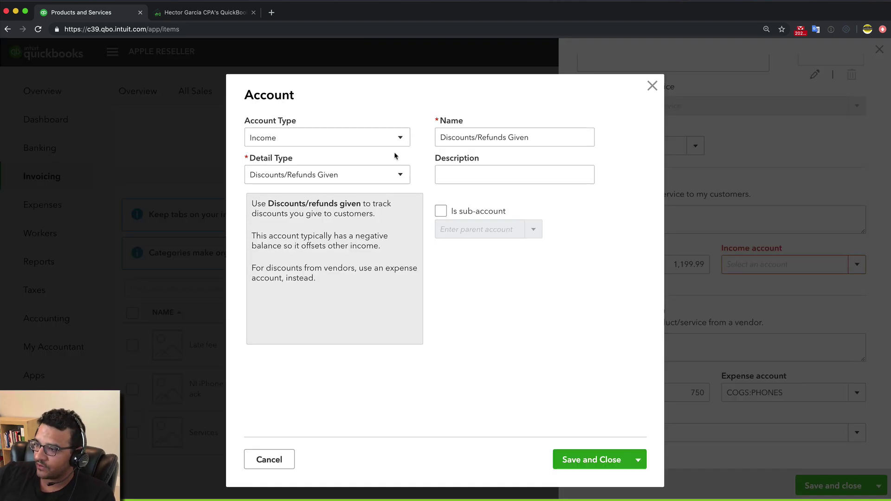
pyautogui.tripleClick(543, 136)
pyautogui.write('LA')
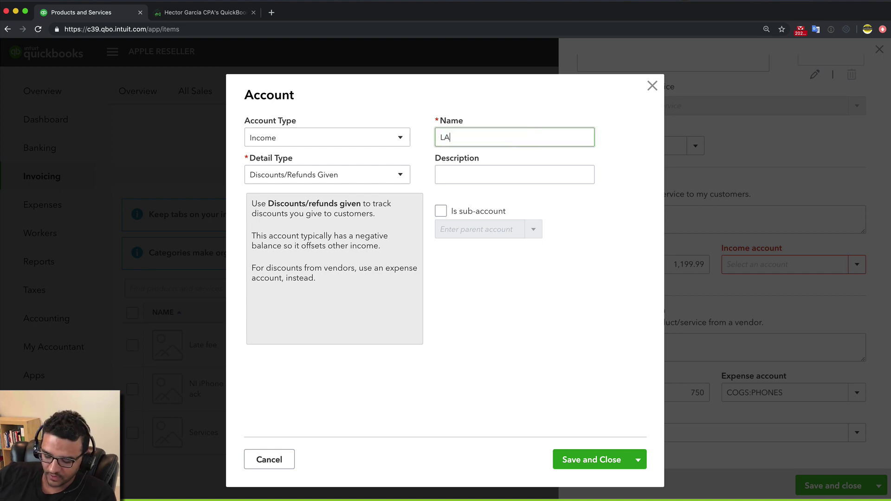
pyautogui.write('PTO')
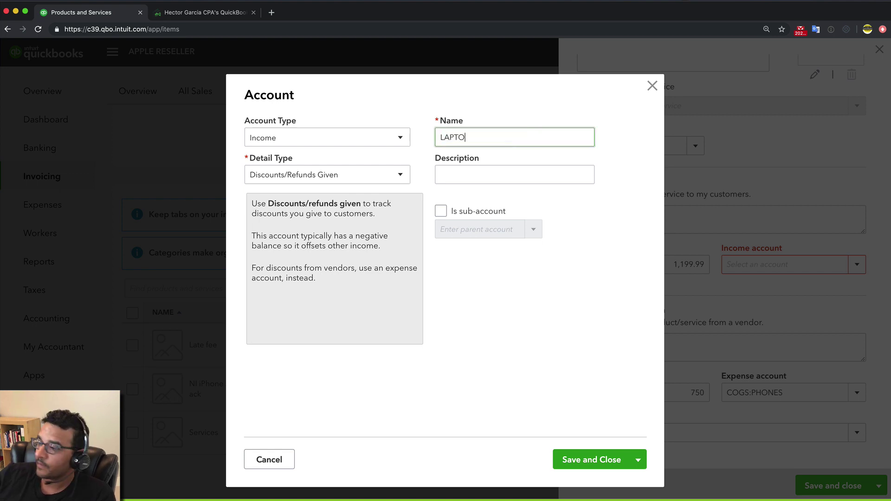
pyautogui.write('OPS')
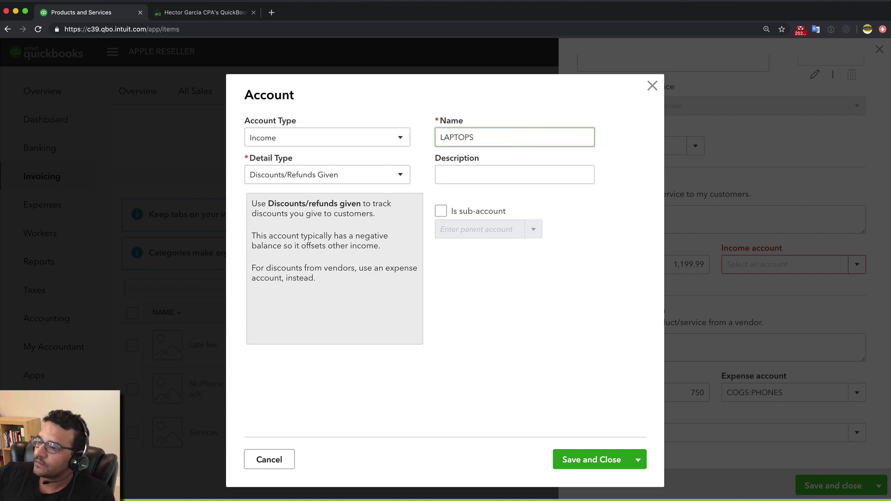
# - Make the LAPTOPS income account a sub-account of SALES and save it
pyautogui.click(440, 211)
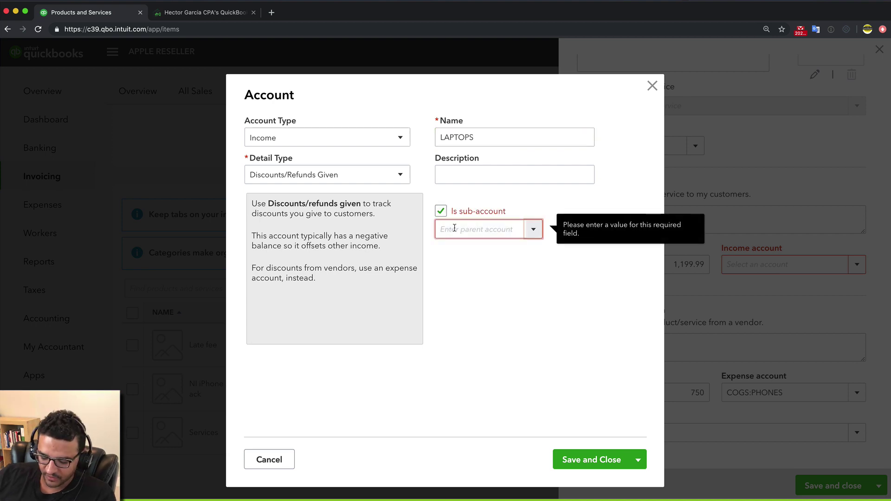
pyautogui.write('sale')
pyautogui.click(486, 275)
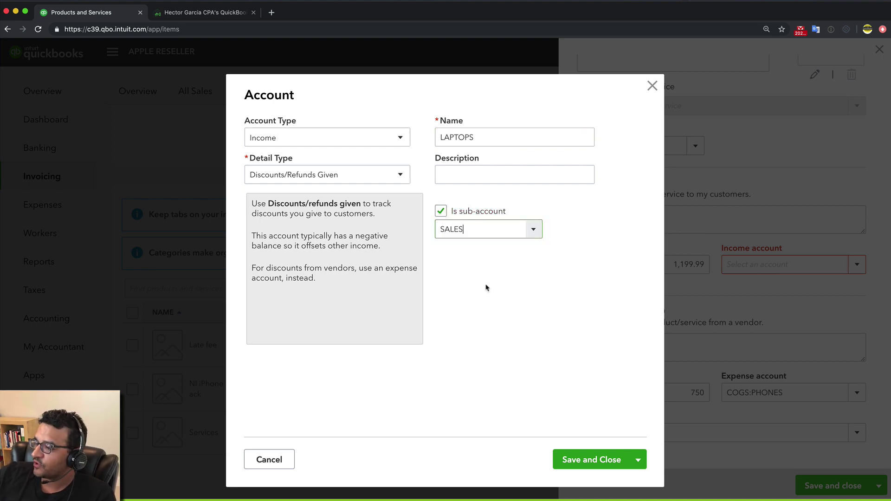
pyautogui.click(593, 460)
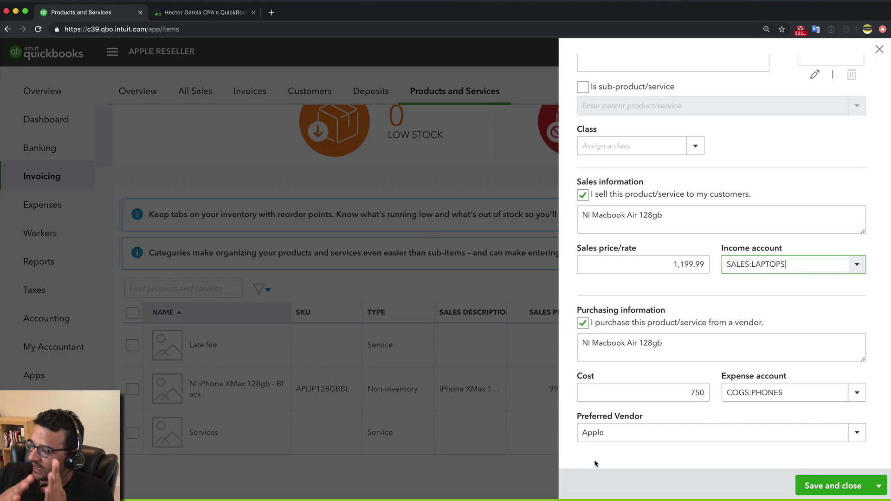
# - Set the Macbook item's purchase cost to 1,050
pyautogui.click(683, 392)
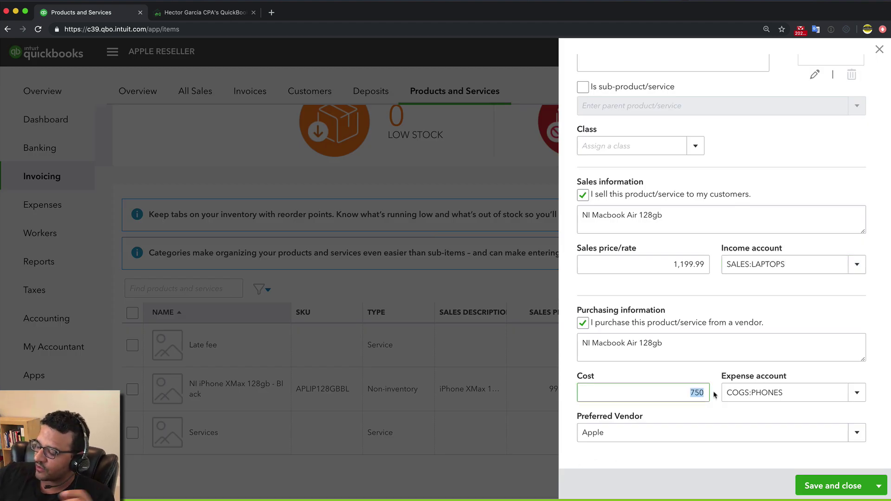
pyautogui.write('1,05')
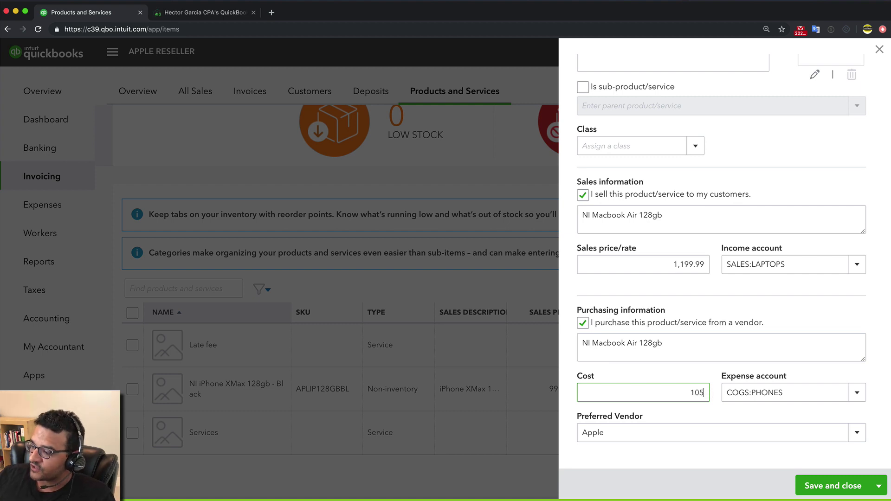
pyautogui.write('0')
# - Start adding a new laptops account as the Macbook item's expense account
pyautogui.click(756, 397)
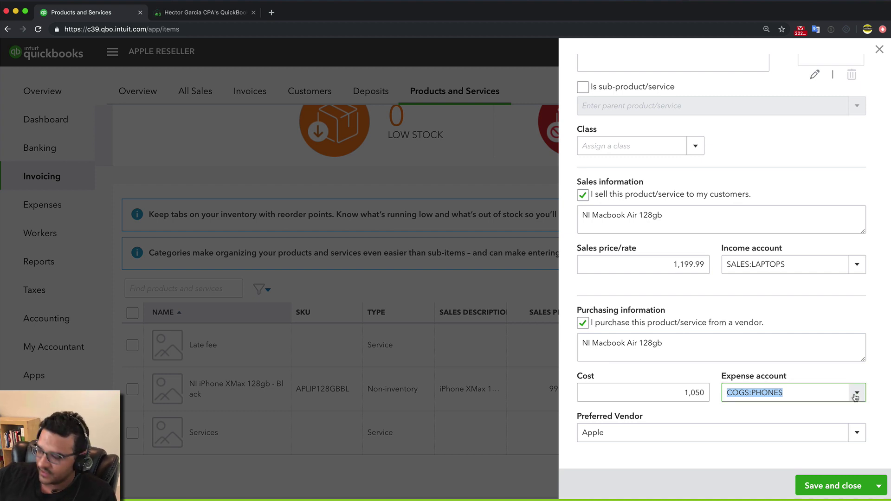
pyautogui.write('LAPTOO')
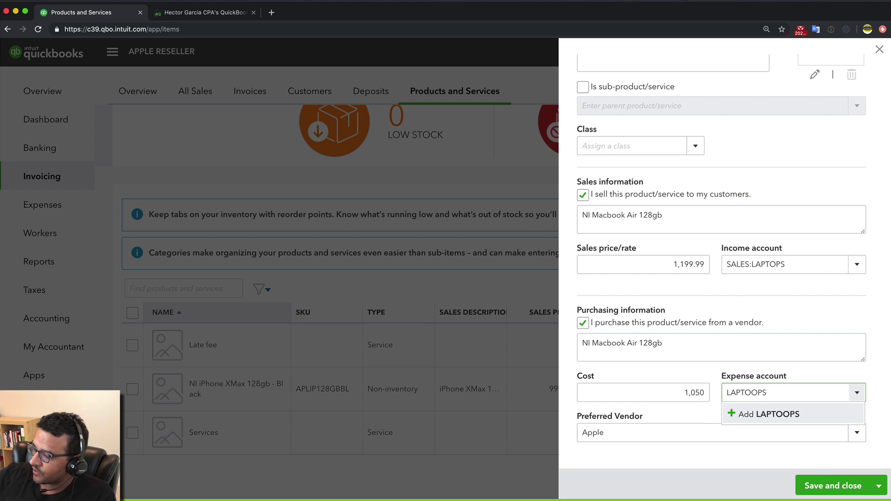
pyautogui.press('BackSpace')
pyautogui.write('PS')
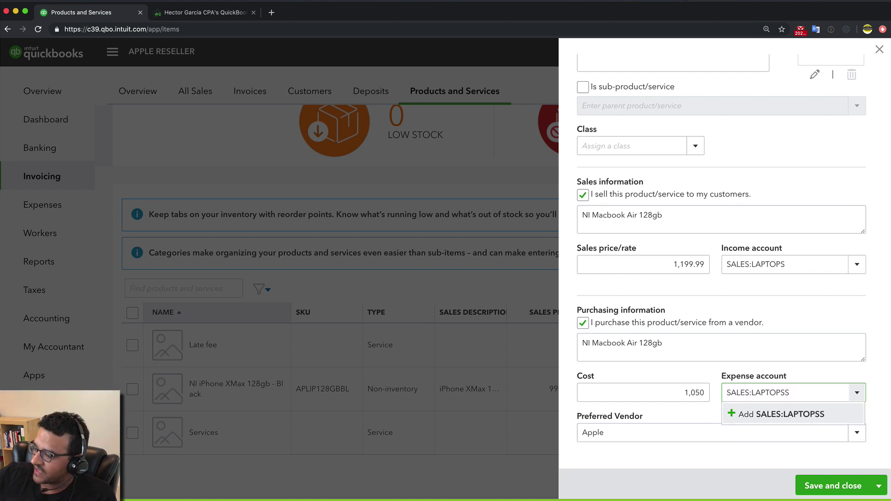
pyautogui.click(856, 393)
pyautogui.scroll(3, 837, 420)
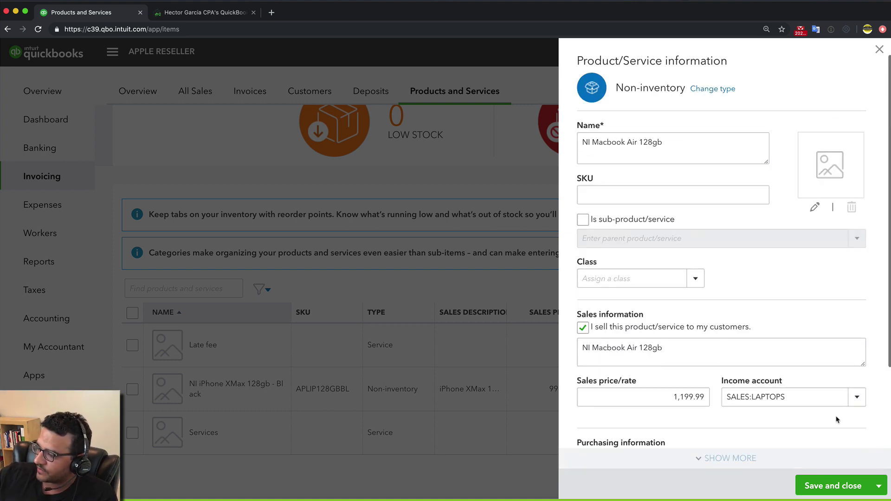
pyautogui.scroll(-3, 838, 420)
pyautogui.click(857, 393)
pyautogui.scroll(3, 779, 350)
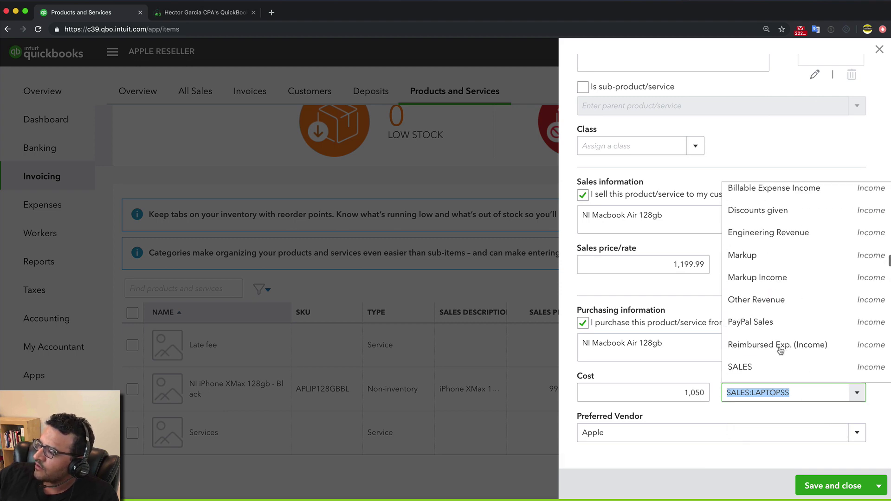
pyautogui.scroll(5, 780, 350)
pyautogui.click(760, 196)
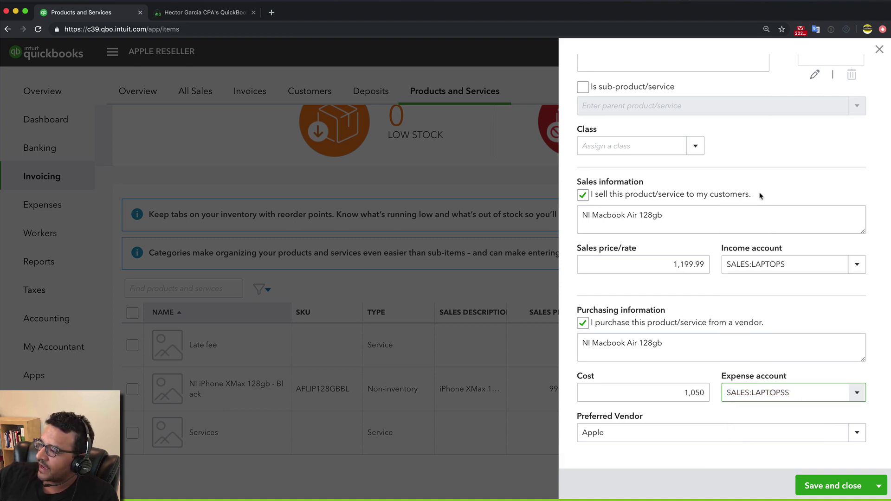
# - Correct the new expense account's name to LAPTOPS and set its account type to Cost of Goods Sold
pyautogui.click(500, 137)
pyautogui.doubleClick(499, 137)
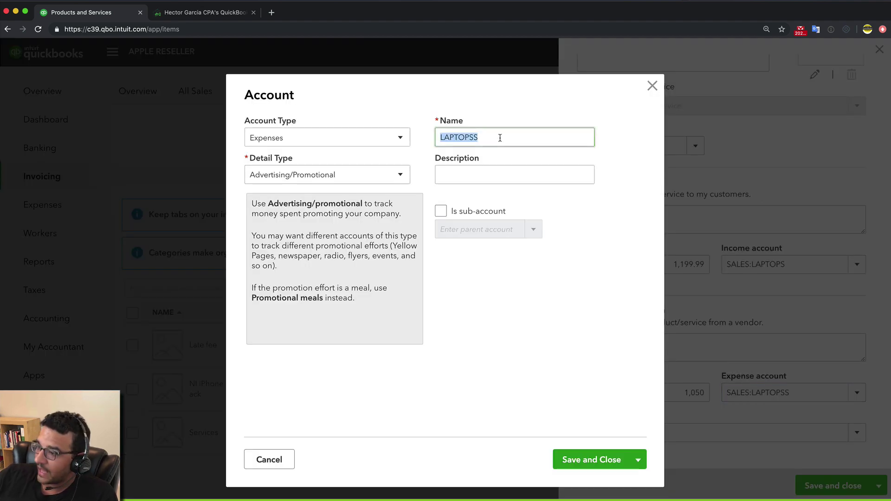
pyautogui.press('Right')
pyautogui.click(260, 142)
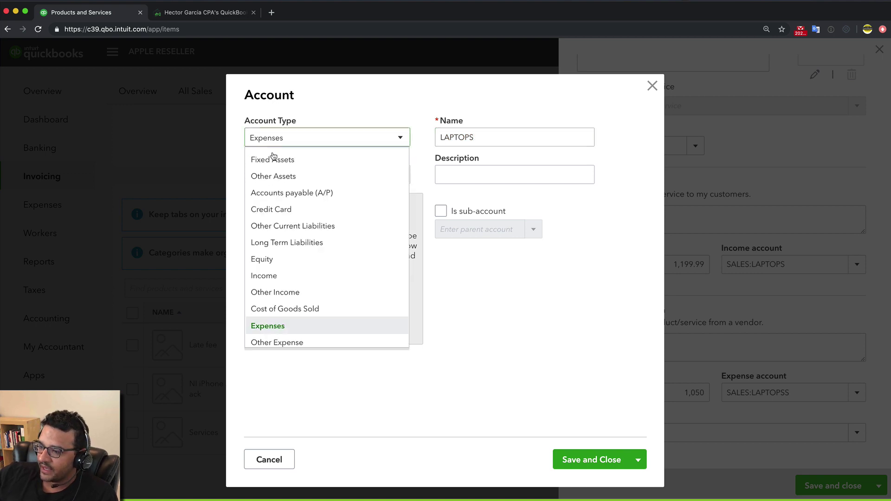
pyautogui.click(284, 309)
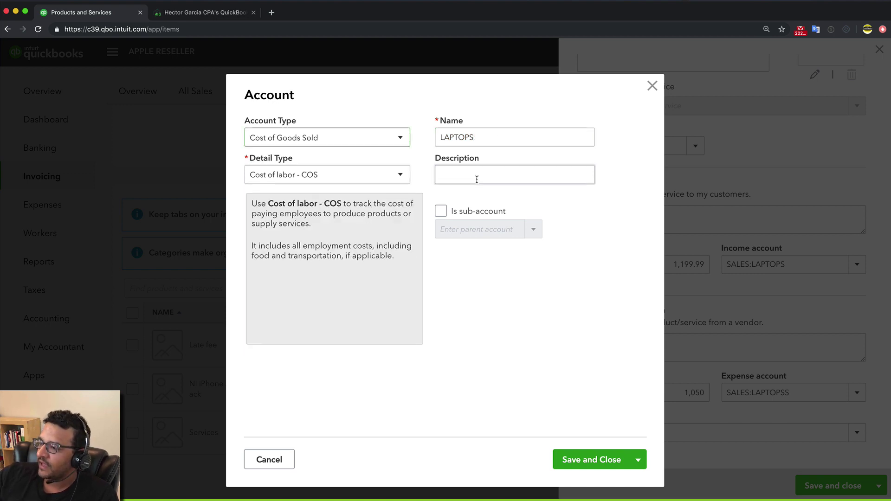
# - Make the LAPTOPS cost account a sub-account of COGS and save it
pyautogui.click(440, 211)
pyautogui.write('COGS')
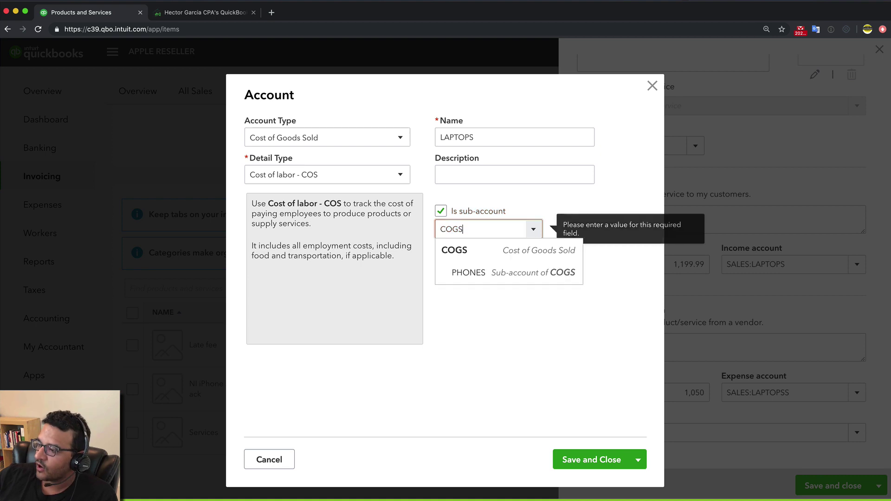
pyautogui.click(455, 251)
pyautogui.click(590, 460)
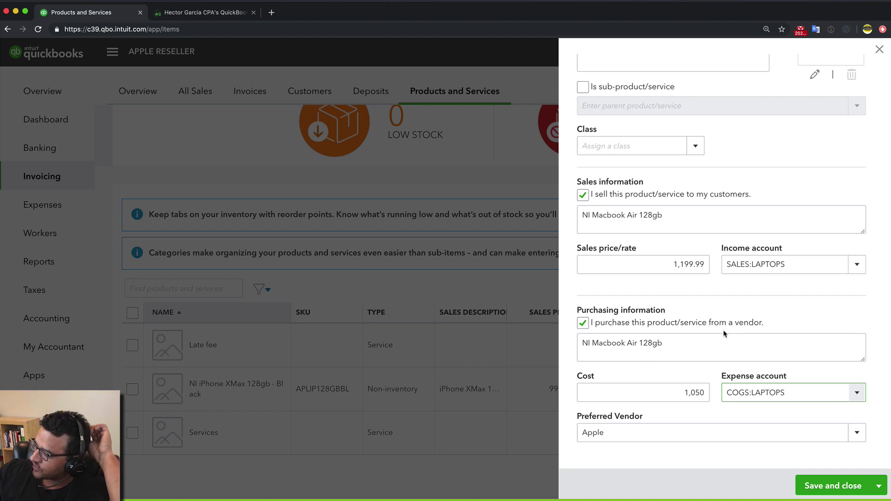
# - Review the NI Macbook Air 128gb item's details and save the item
pyautogui.scroll(5, 656, 139)
pyautogui.scroll(-3, 651, 119)
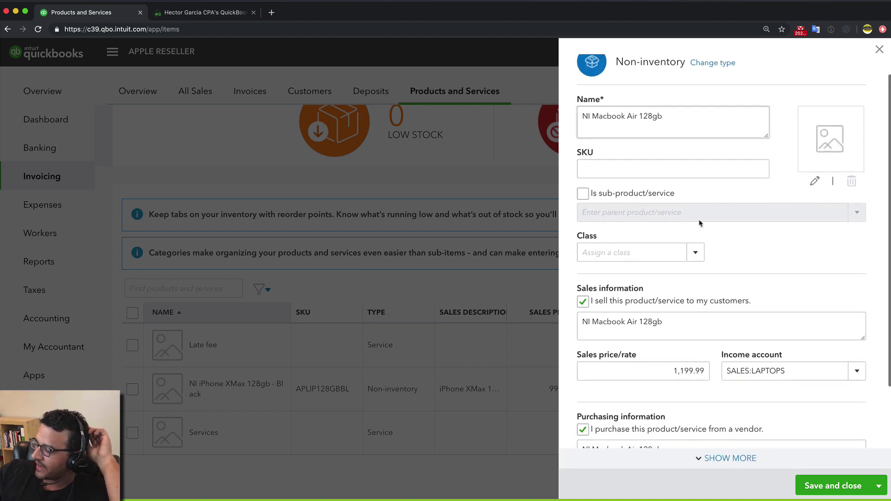
pyautogui.click(818, 480)
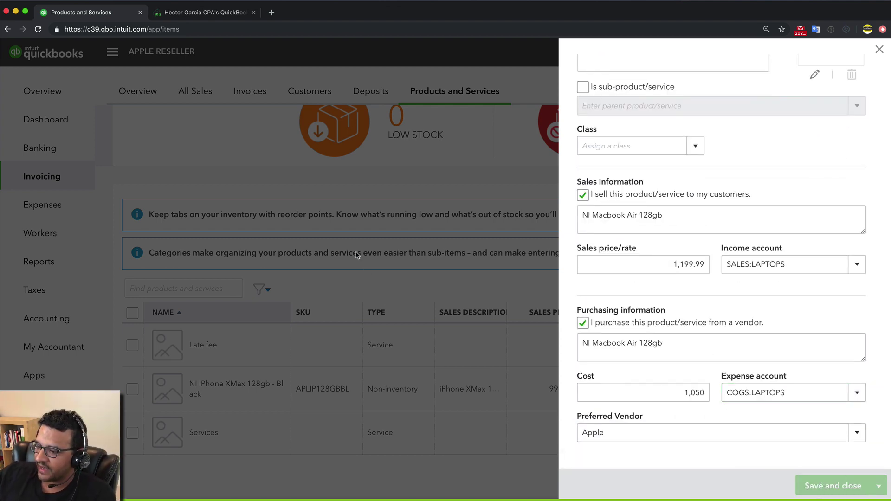
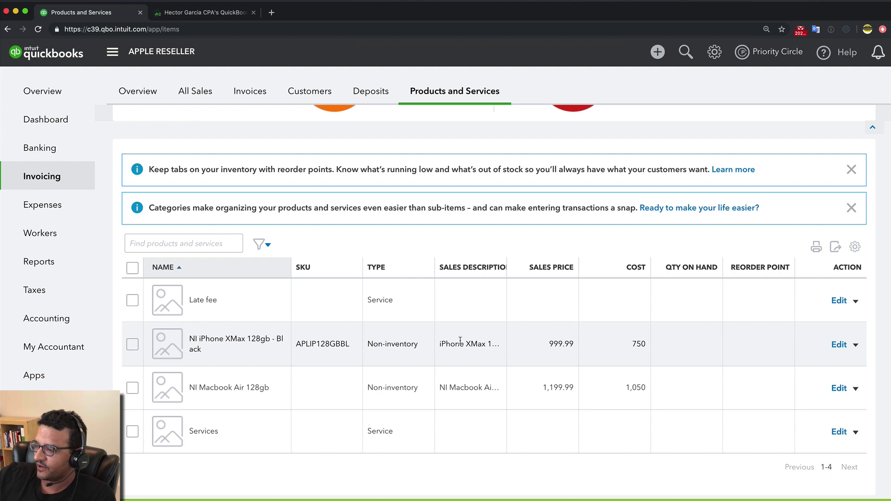
# - Look over the products list and create a new purchase order
pyautogui.scroll(3, 351, 253)
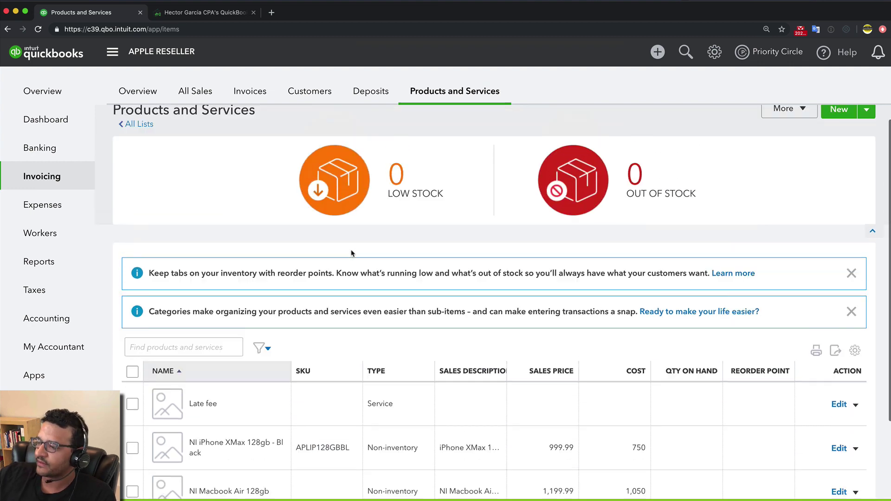
pyautogui.scroll(1, 351, 253)
pyautogui.scroll(-3, 416, 272)
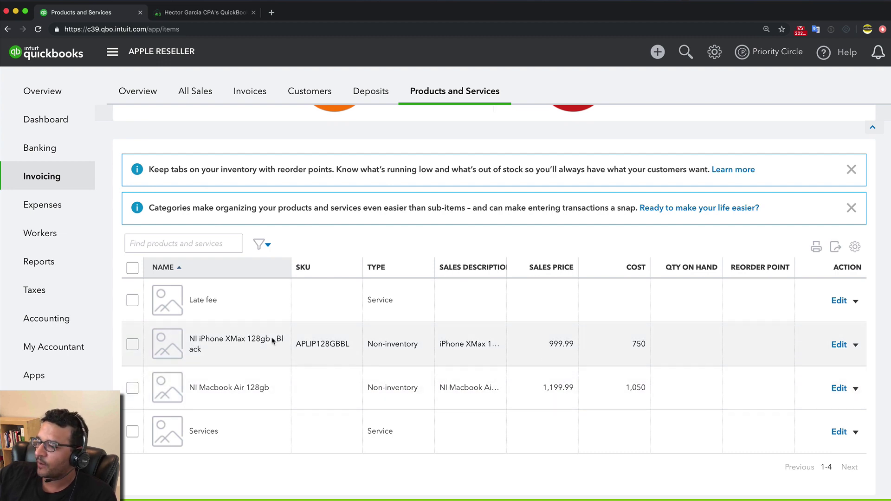
pyautogui.scroll(3, 258, 356)
pyautogui.click(658, 53)
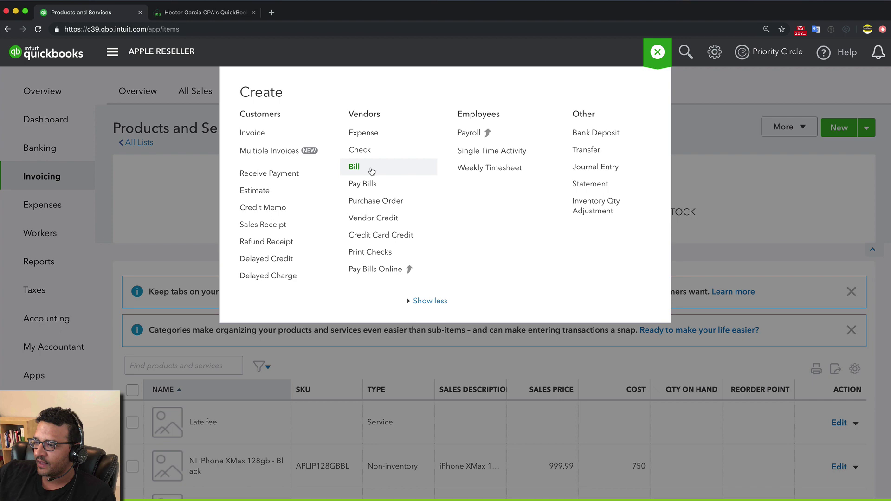
pyautogui.click(380, 202)
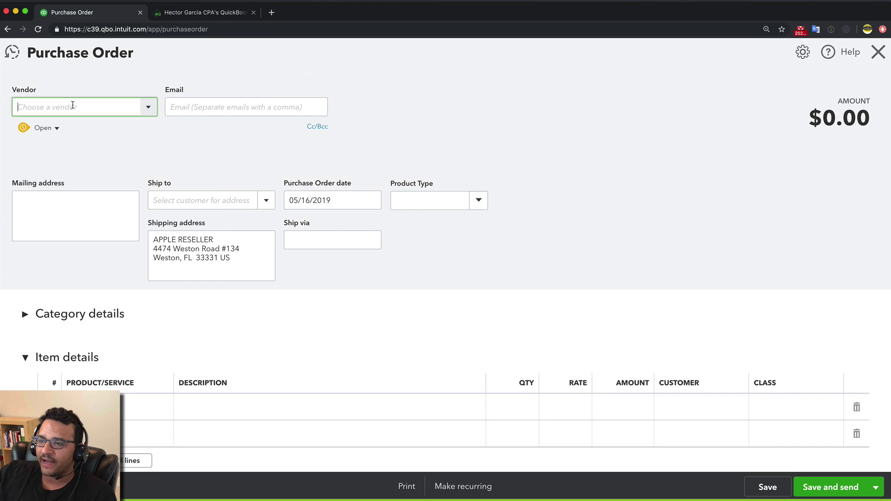
# - Add NI iPhone XMax 128gb - Black as the first item line of the purchase order
pyautogui.scroll(-2, 193, 231)
pyautogui.click(123, 357)
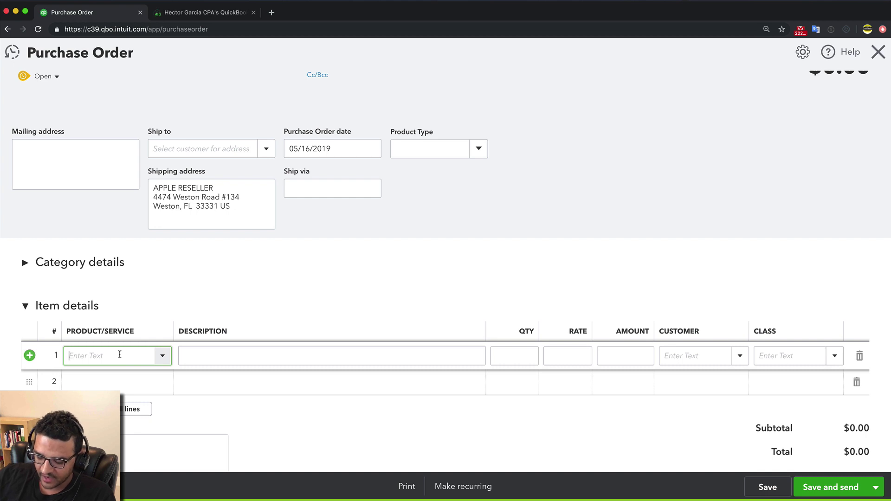
pyautogui.write('i')
pyautogui.click(132, 404)
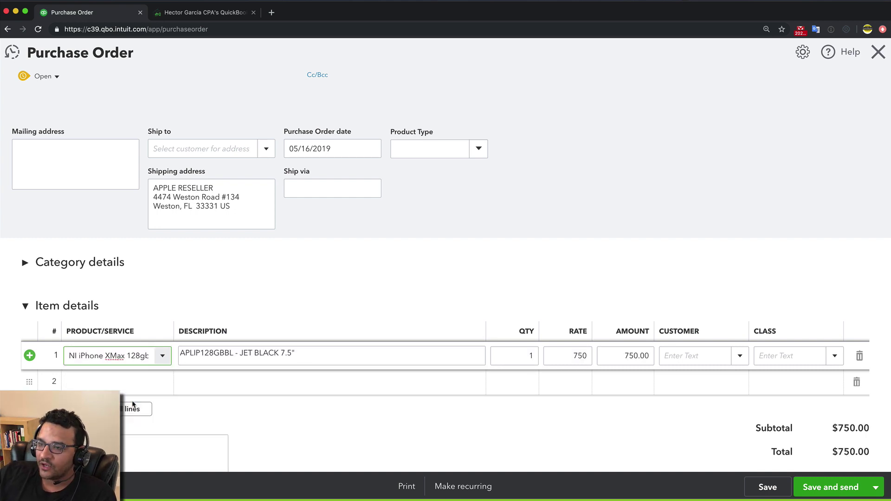
# - Add NI Macbook Air 128gb as the second item line of the purchase order
pyautogui.scroll(2, 143, 337)
pyautogui.scroll(-2, 186, 352)
pyautogui.scroll(2, 228, 366)
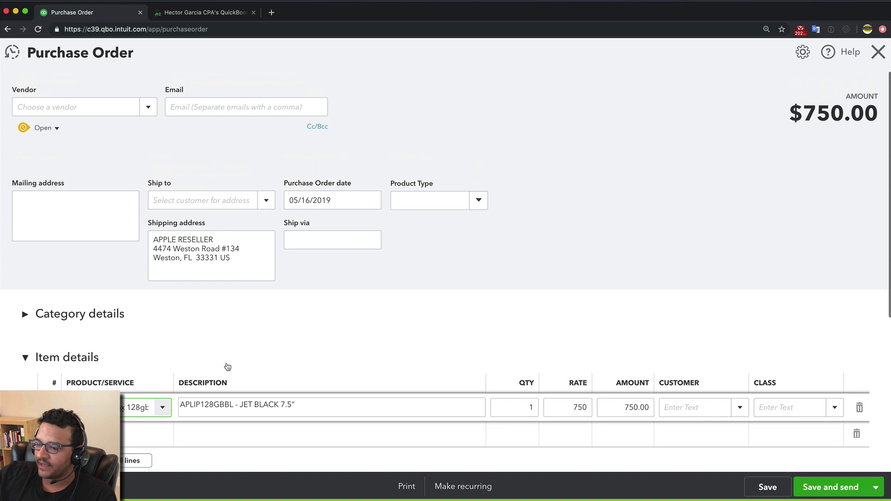
pyautogui.scroll(-2, 175, 237)
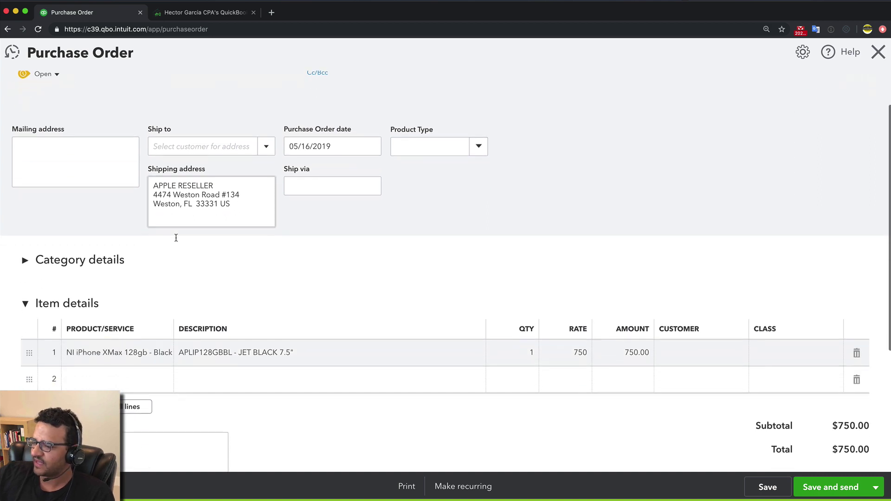
pyautogui.click(110, 376)
pyautogui.write('No')
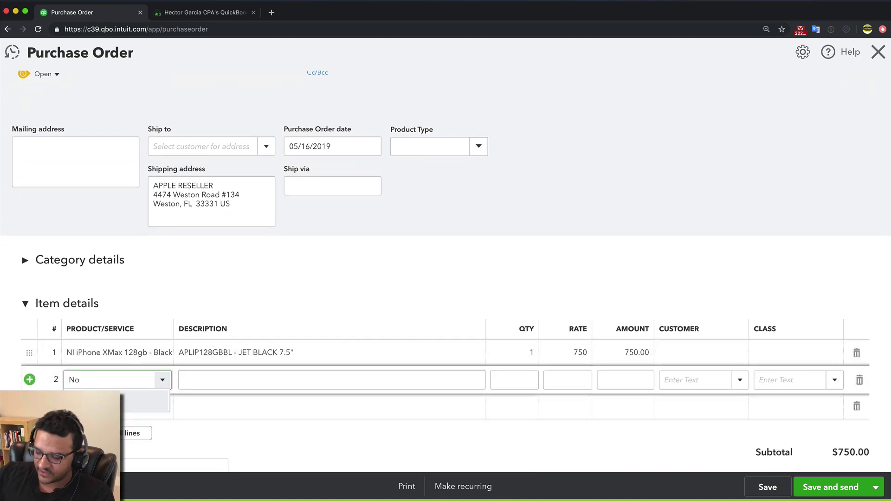
pyautogui.write('I')
pyautogui.click(139, 469)
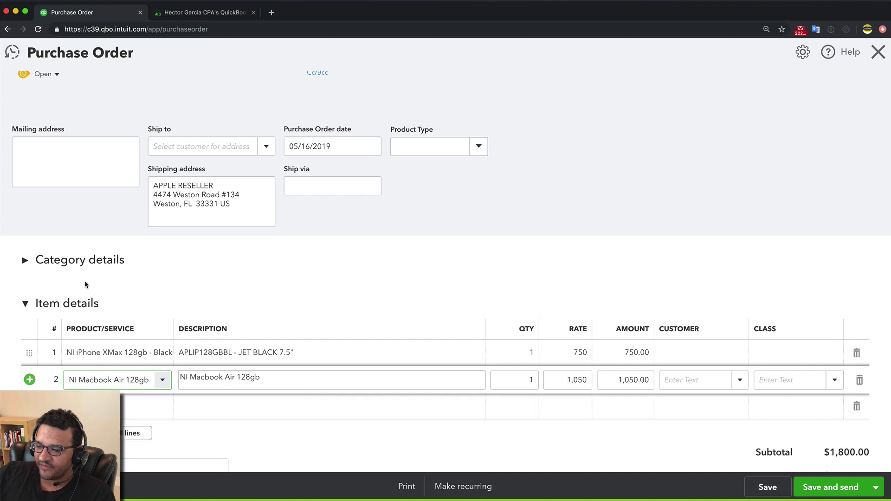
# - Set Apple as the vendor of the purchase order
pyautogui.scroll(2, 94, 168)
pyautogui.click(73, 108)
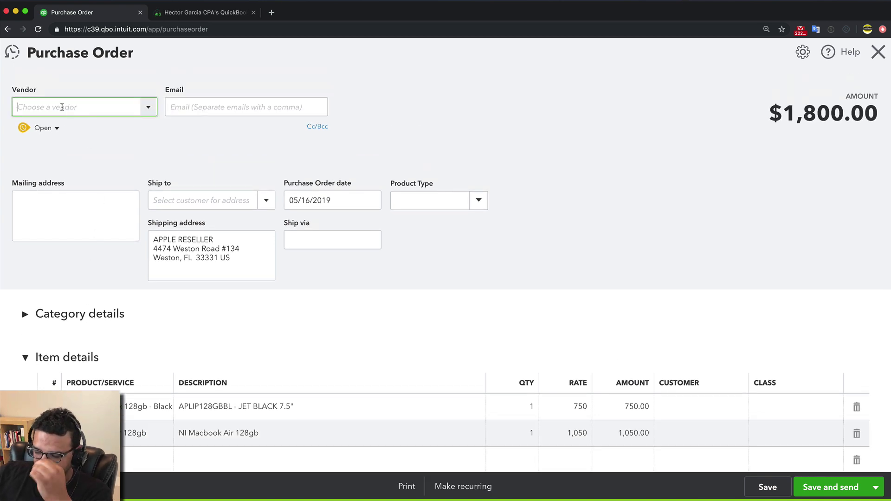
pyautogui.click(149, 109)
pyautogui.click(30, 216)
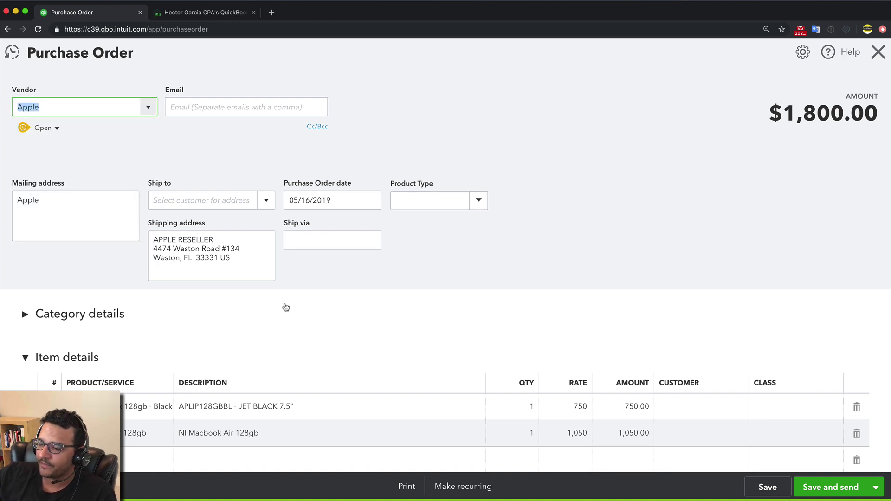
# - Set the quantity to 10 on both the iPhone and Macbook item lines of the purchase order
pyautogui.scroll(-2, 285, 308)
pyautogui.click(119, 347)
pyautogui.click(116, 376)
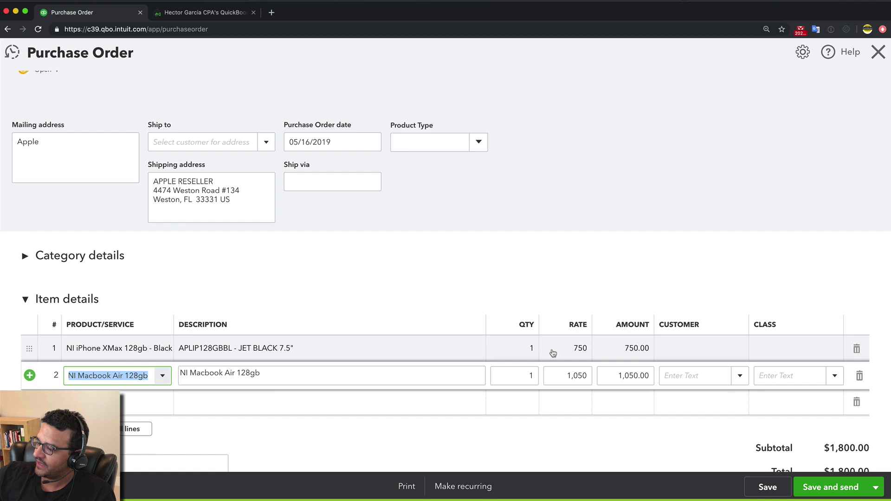
pyautogui.click(521, 349)
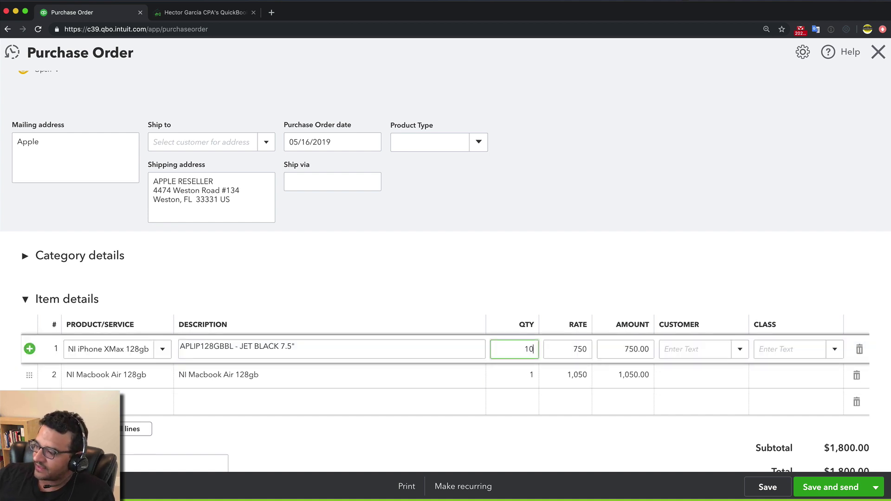
pyautogui.click(522, 373)
pyautogui.write('0')
pyautogui.press('Tab')
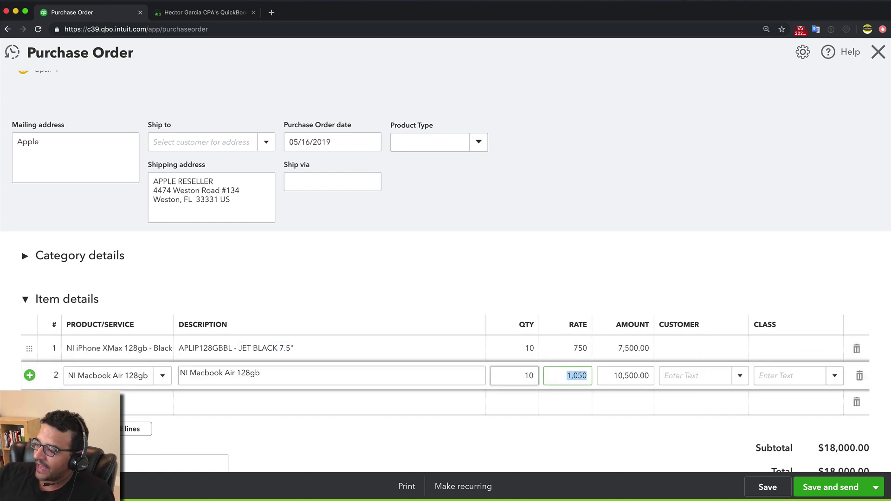
# - Set the purchase order date to 05/01/2019, then save and close the purchase order
pyautogui.scroll(-2, 446, 320)
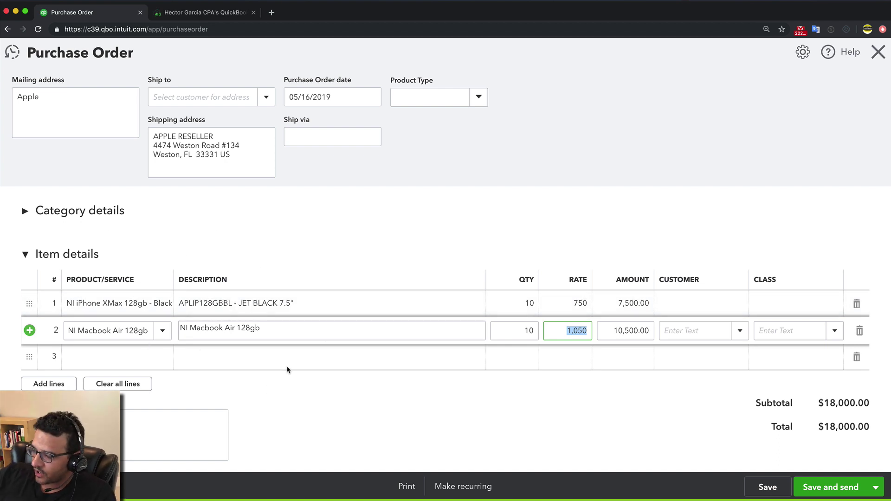
pyautogui.scroll(3, 229, 302)
pyautogui.click(324, 197)
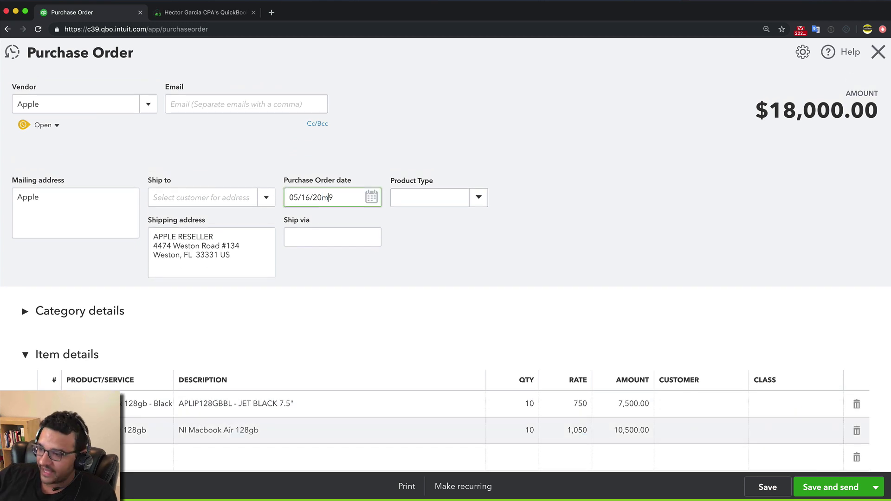
pyautogui.tripleClick(324, 198)
pyautogui.press('m')
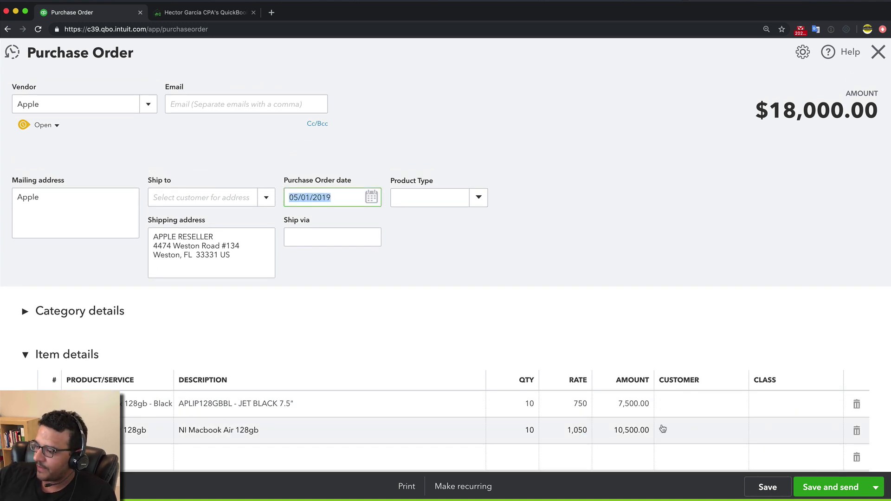
pyautogui.click(875, 487)
pyautogui.click(818, 466)
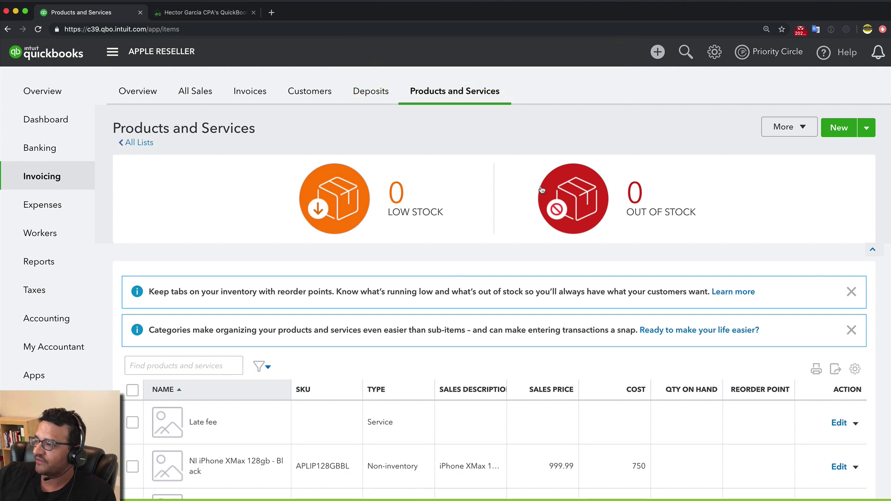
# - Reopen the Apple purchase order from the recent transactions and copy it to a bill
pyautogui.click(685, 52)
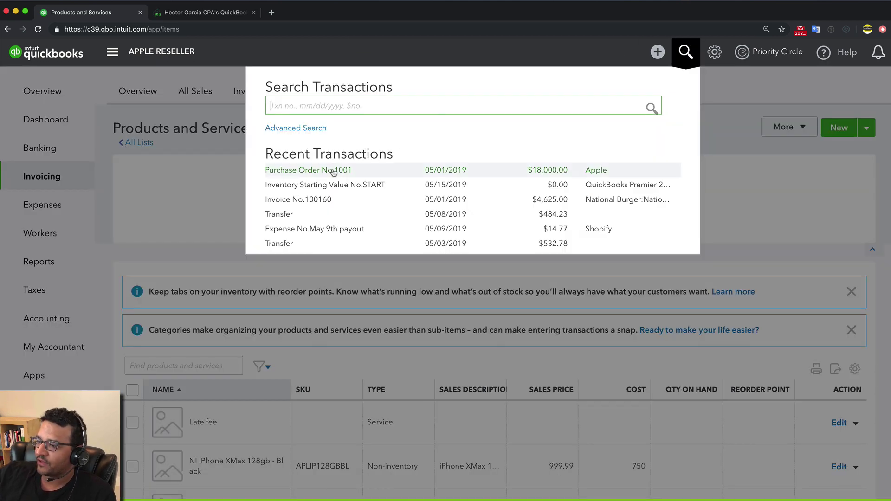
pyautogui.click(334, 171)
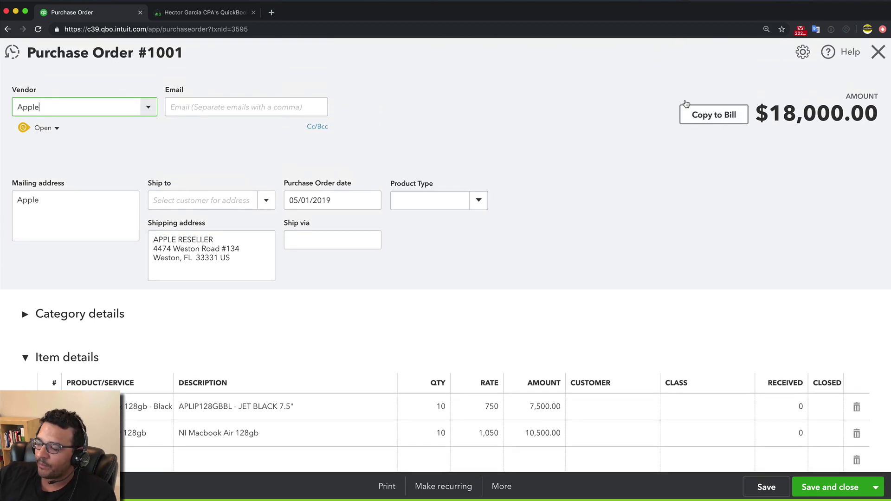
pyautogui.click(712, 116)
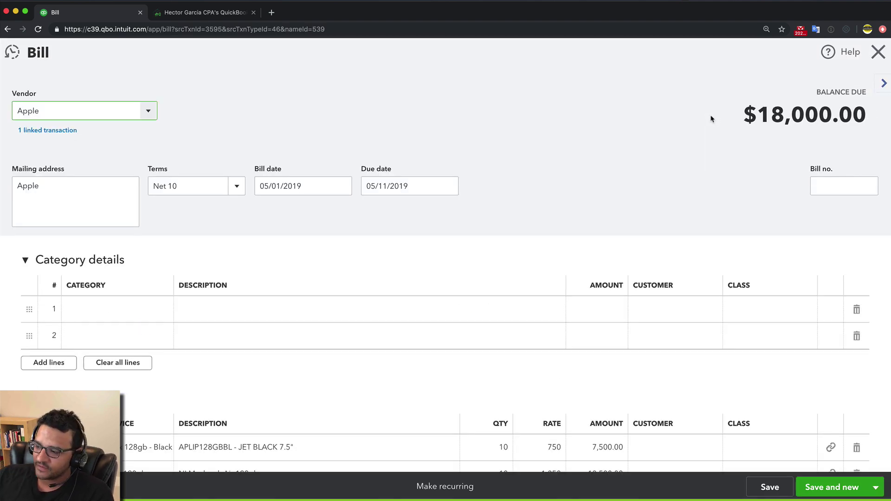
# - Look over the copied bill's dates and item lines and close the bill without saving it
pyautogui.scroll(-5, 638, 255)
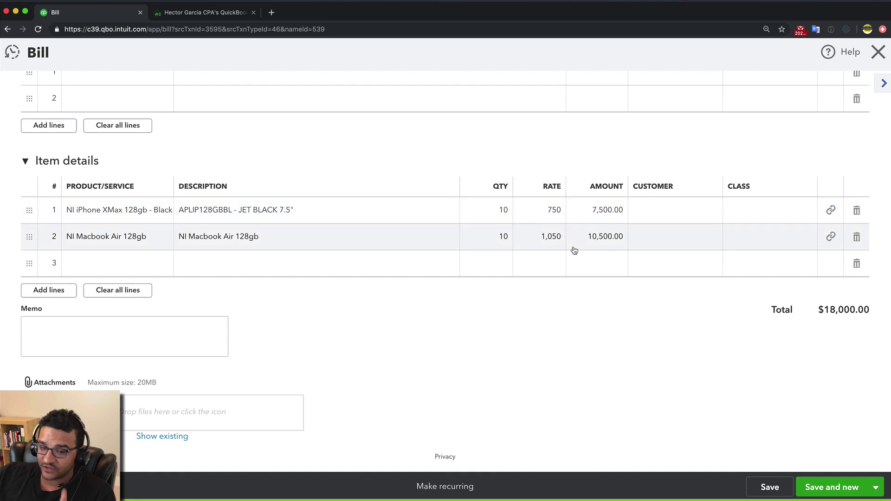
pyautogui.scroll(5, 574, 250)
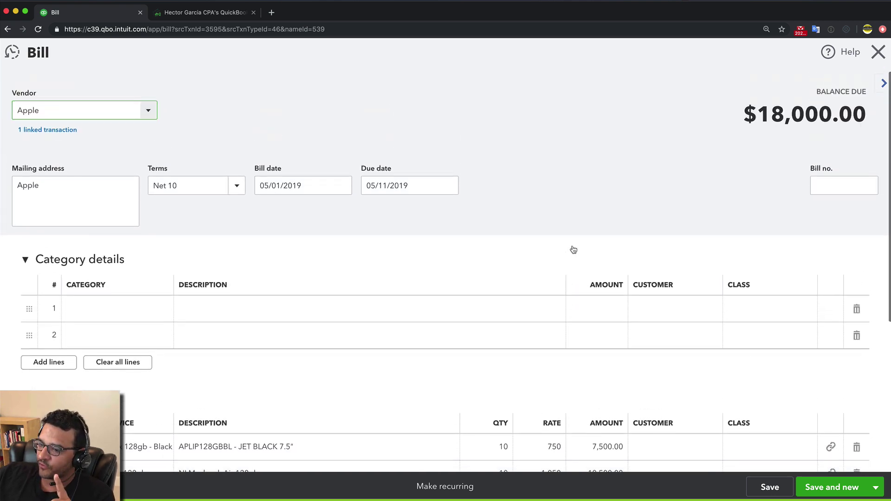
pyautogui.scroll(-1, 573, 250)
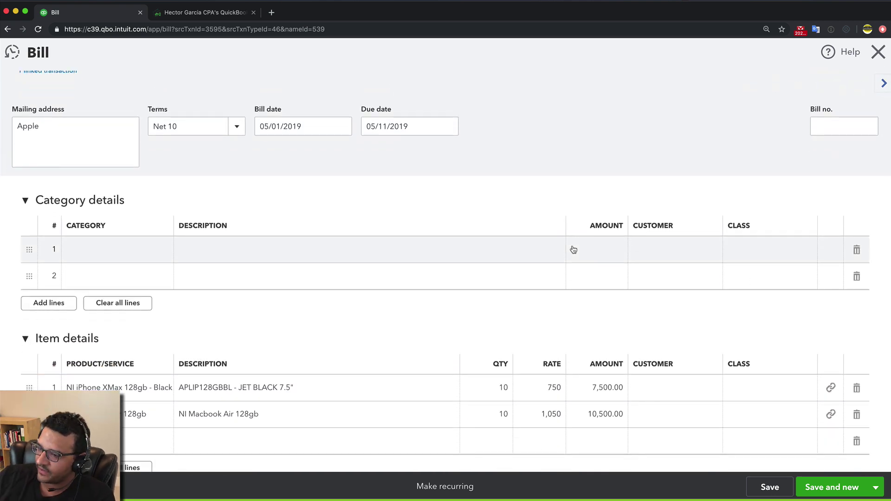
pyautogui.scroll(1, 570, 241)
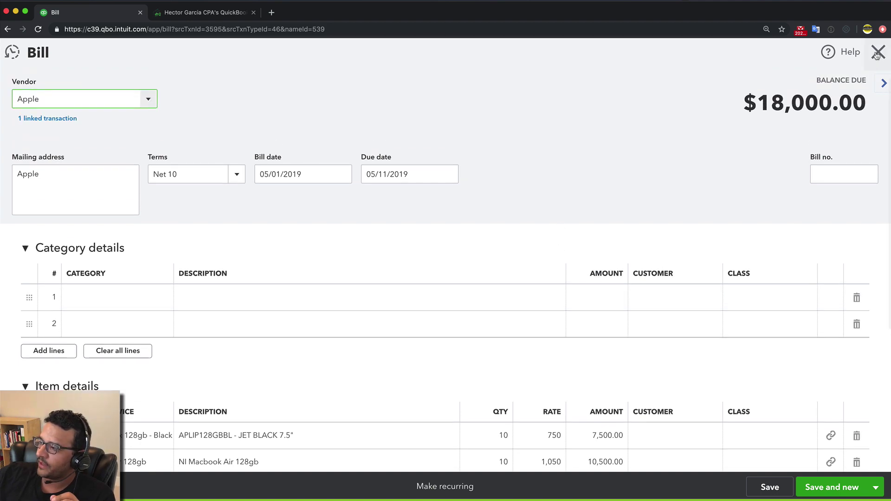
pyautogui.click(877, 53)
pyautogui.click(506, 287)
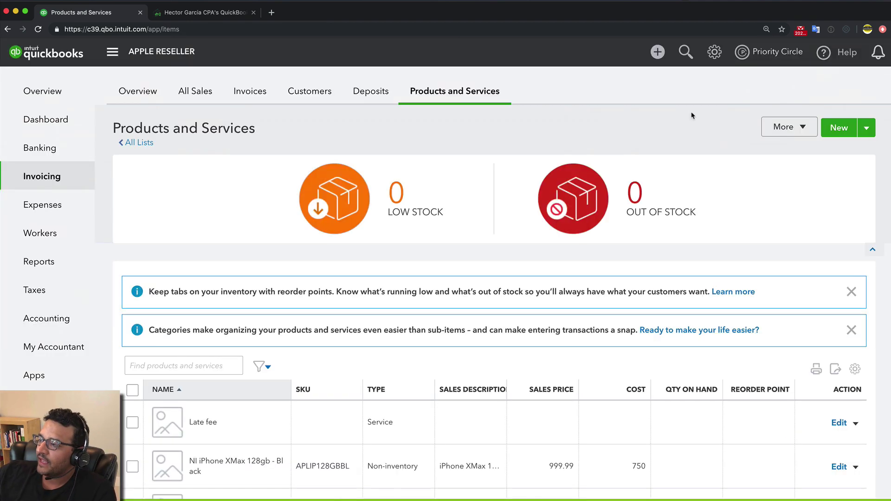
# - Create a new bill for the vendor Apple
pyautogui.click(655, 55)
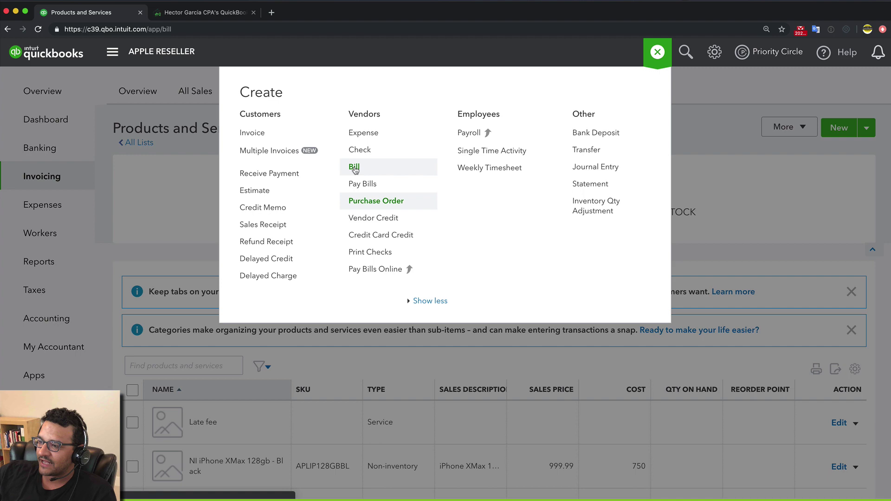
pyautogui.click(353, 167)
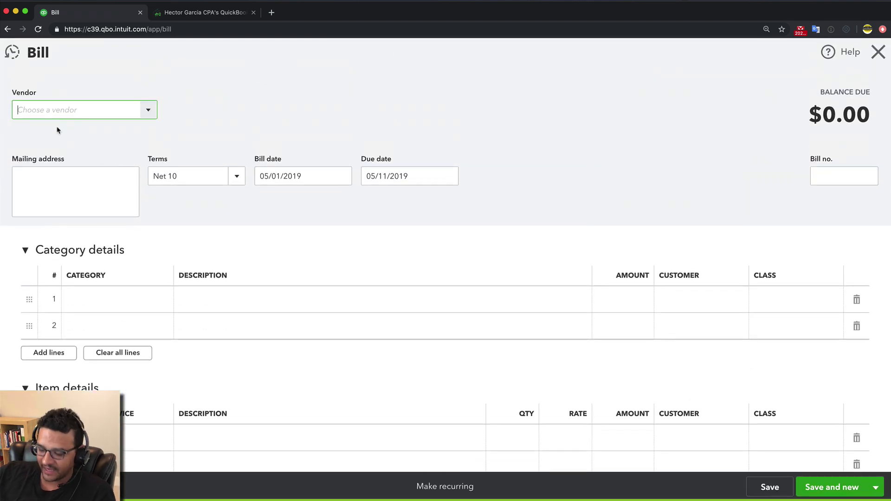
pyautogui.write('Apple')
pyautogui.click(54, 153)
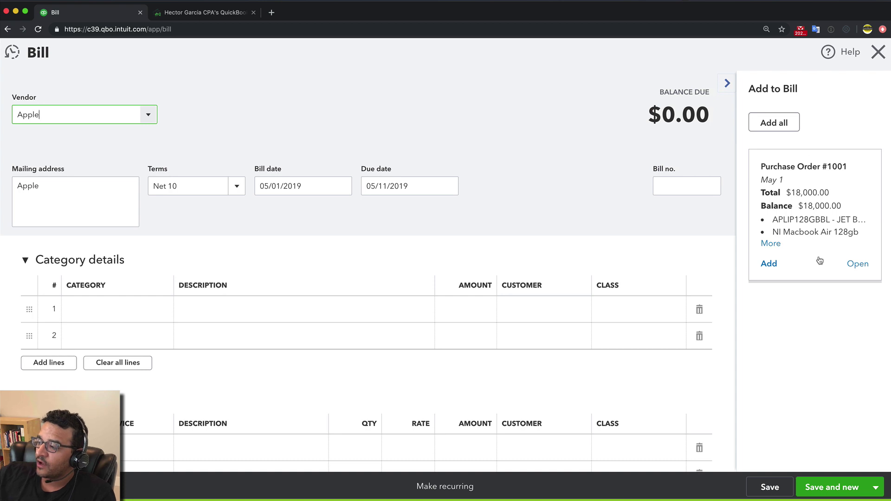
# - Preview the item amounts on the suggested Apple purchase order and add it to the bill, keeping the bill open
pyautogui.click(770, 244)
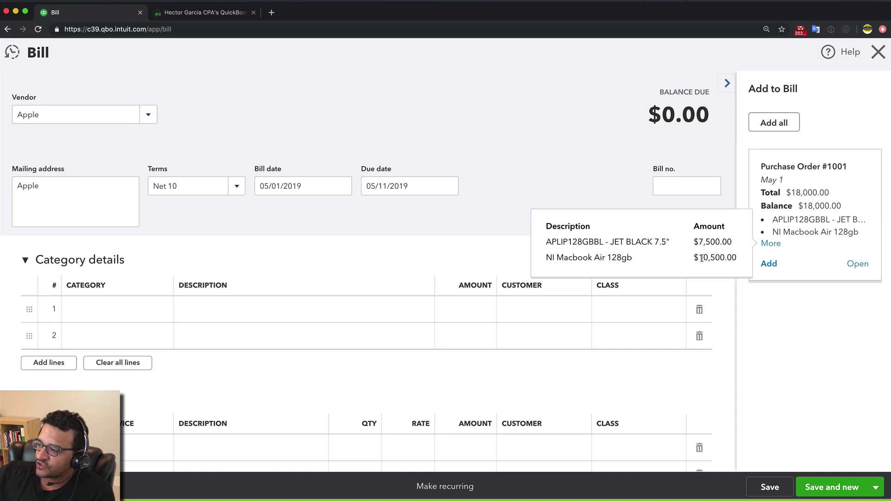
pyautogui.click(798, 266)
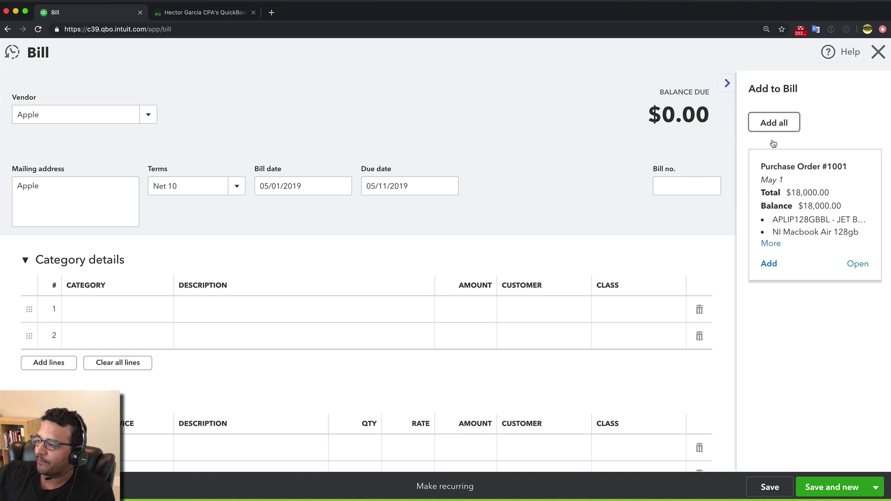
pyautogui.click(769, 263)
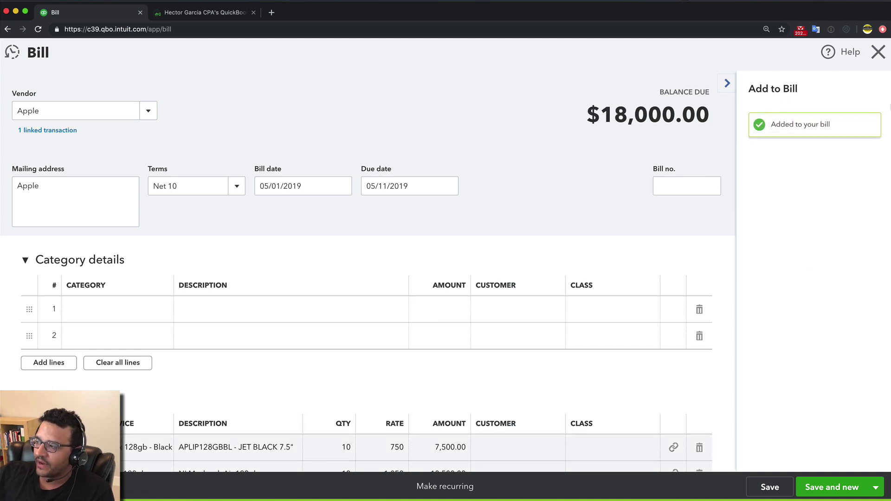
pyautogui.click(881, 47)
pyautogui.click(379, 286)
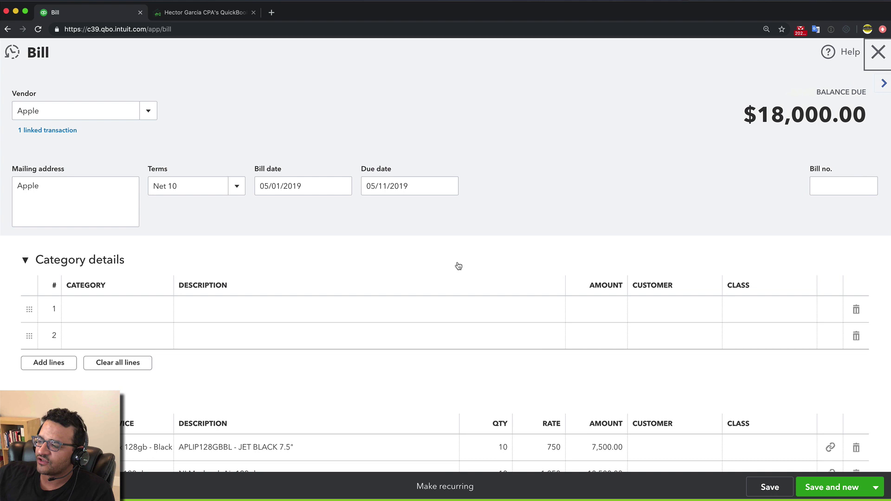
# - Start a new Service item named Freight from the third item line of the bill
pyautogui.scroll(-2, 480, 267)
pyautogui.scroll(1, 480, 267)
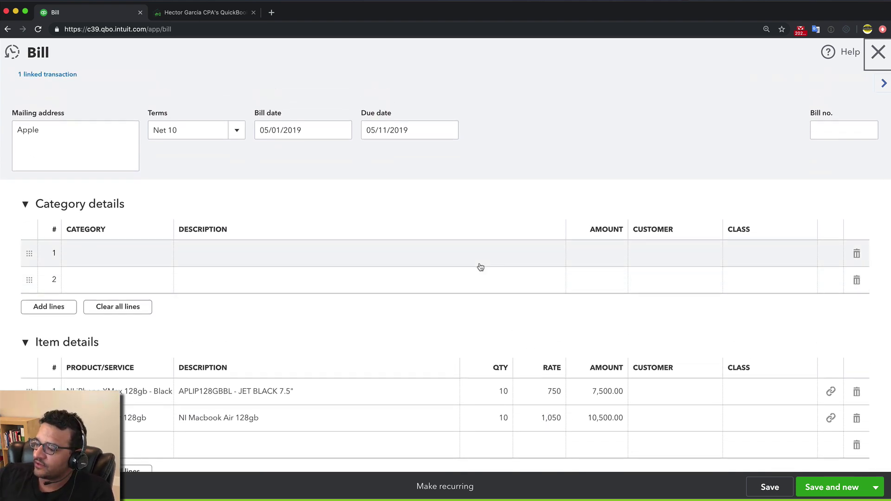
pyautogui.scroll(-3, 408, 275)
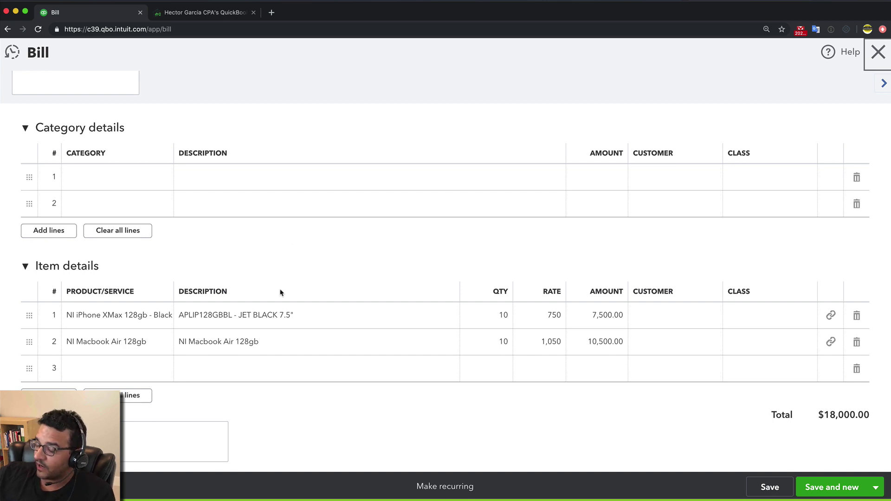
pyautogui.scroll(1, 280, 292)
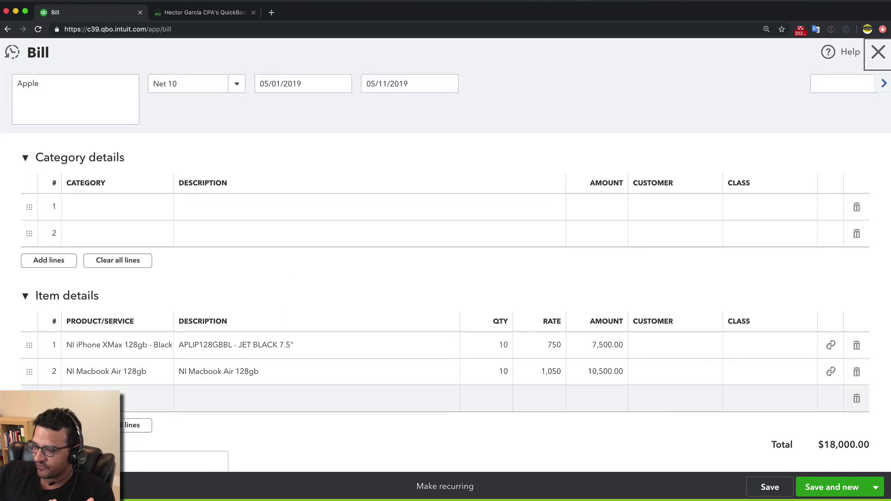
pyautogui.click(128, 399)
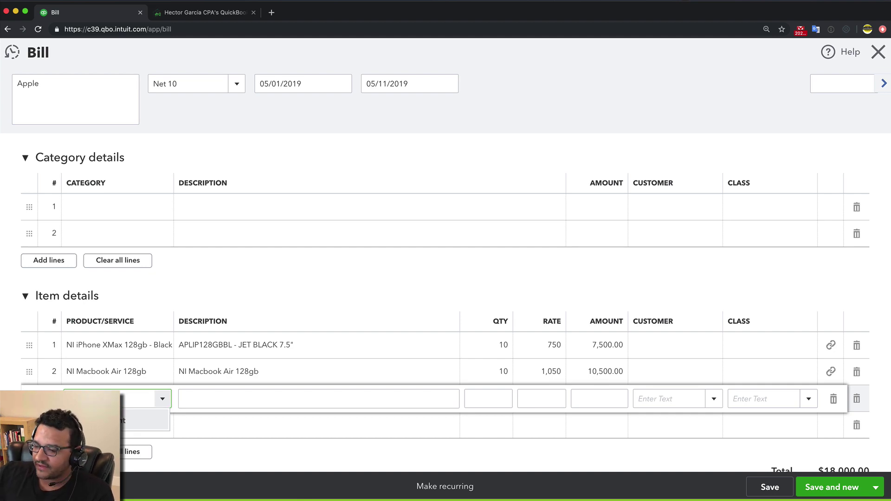
pyautogui.click(129, 415)
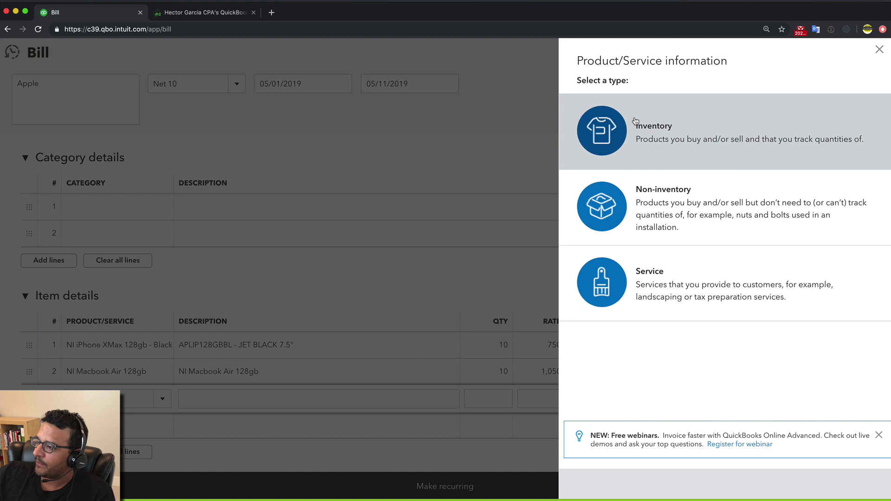
pyautogui.click(675, 282)
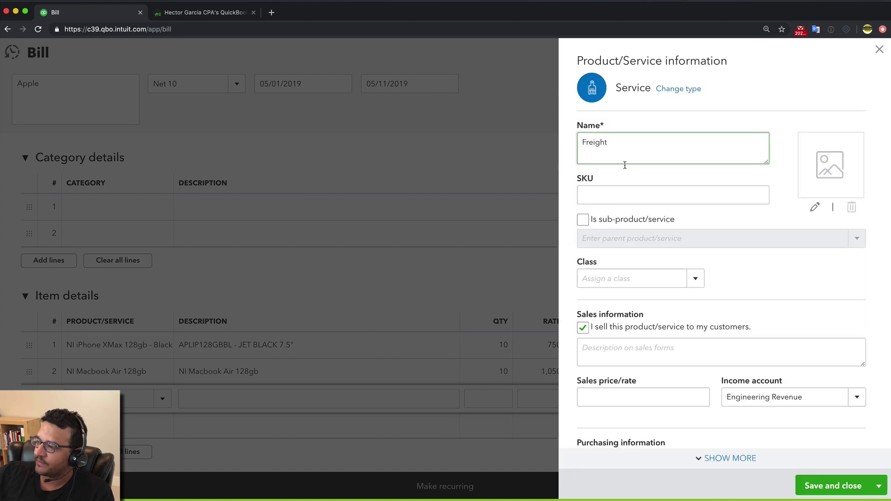
# - Start a new income account named Shipping Income for the Freight item's sales information
pyautogui.scroll(-3, 662, 348)
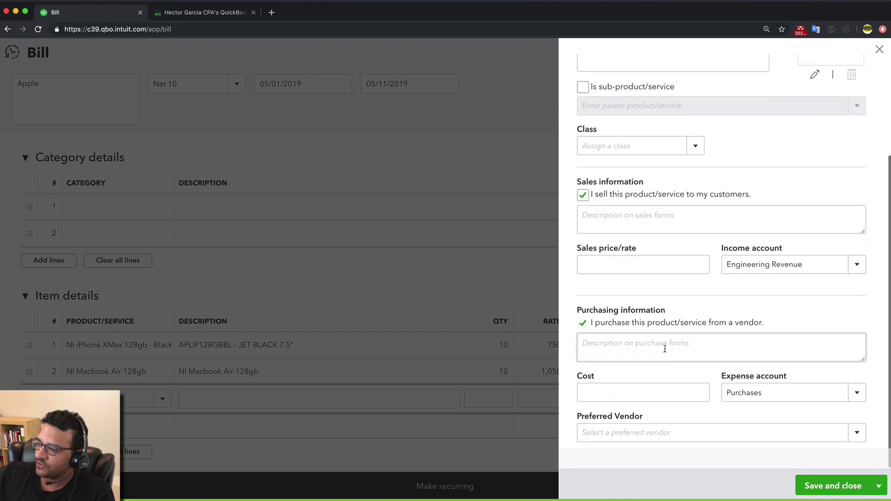
pyautogui.click(817, 264)
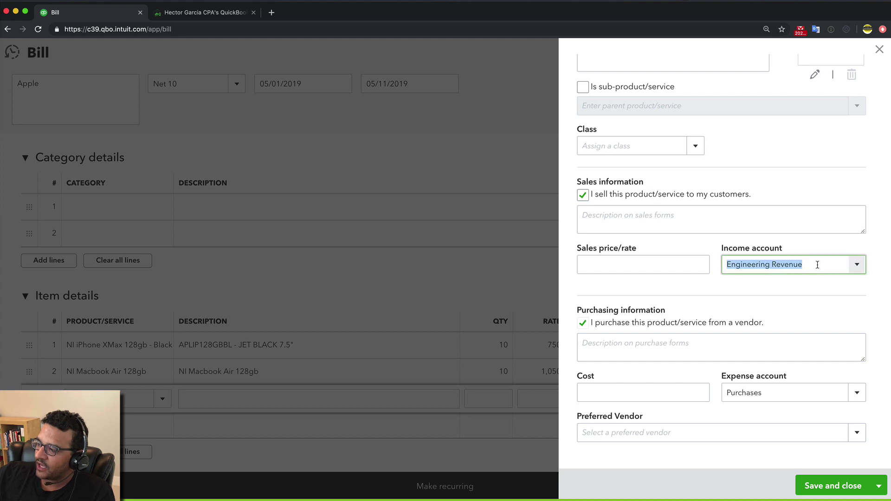
pyautogui.write('S')
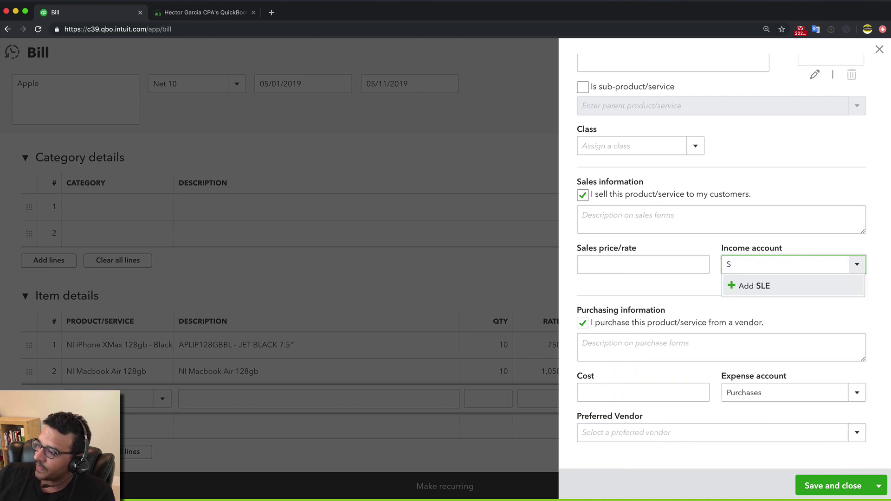
pyautogui.write('LEALES')
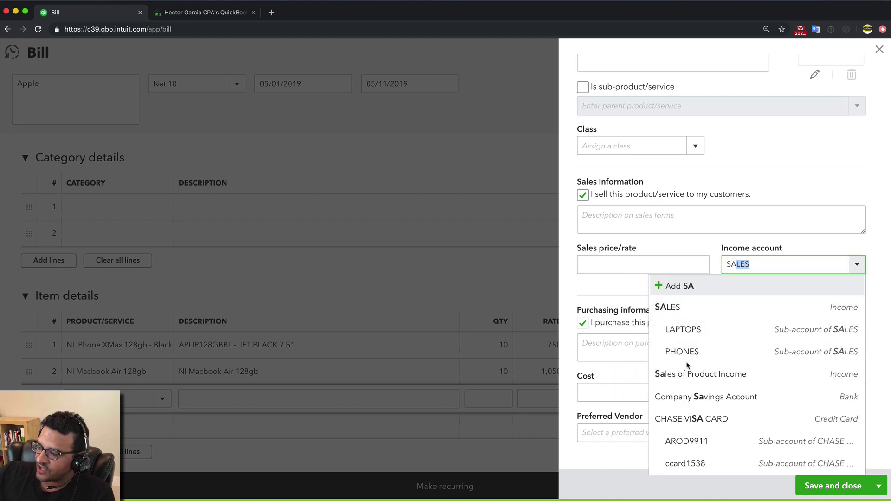
pyautogui.click(687, 286)
pyautogui.doubleClick(482, 135)
pyautogui.write('Shippinh I')
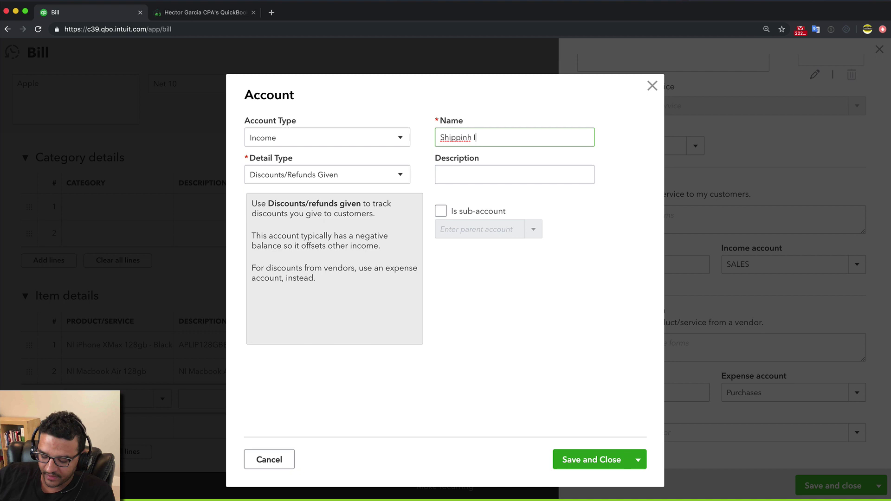
pyautogui.write('e')
pyautogui.rightClick(457, 137)
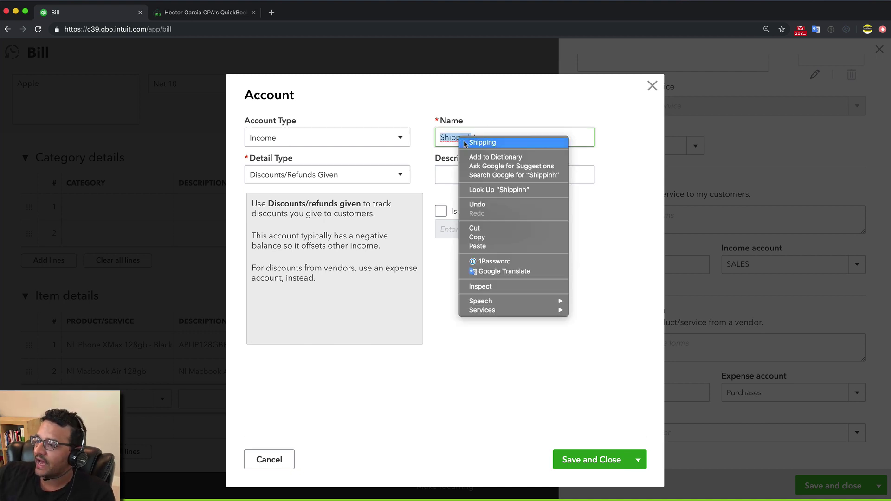
pyautogui.click(483, 142)
# - Make Shipping Income a sub-account of SALES and save the account
pyautogui.click(441, 211)
pyautogui.write('sal')
pyautogui.click(474, 273)
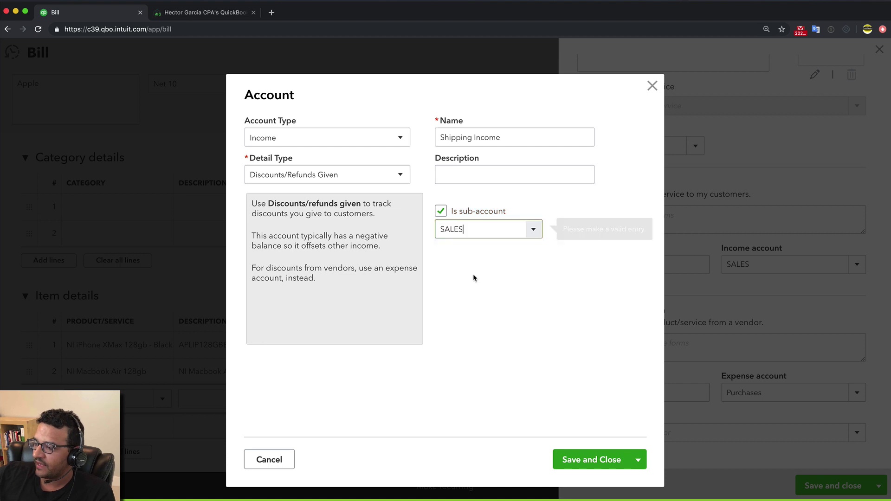
pyautogui.click(603, 460)
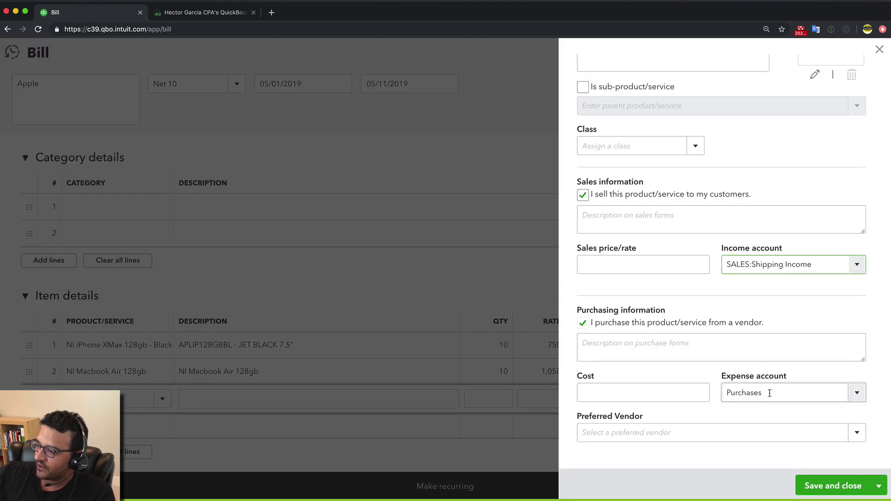
# - Start a new account named Shipping Costs as the Freight item's expense account
pyautogui.click(779, 393)
pyautogui.write('S')
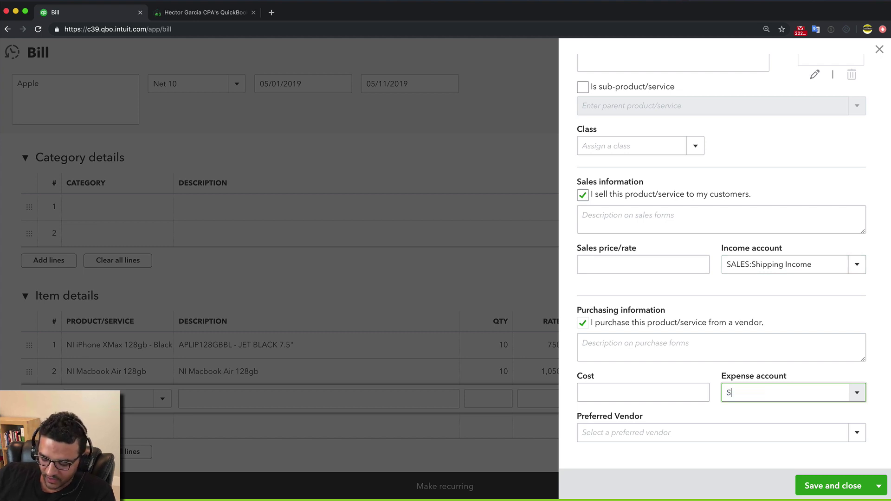
pyautogui.write('hipping Costs')
pyautogui.click(779, 413)
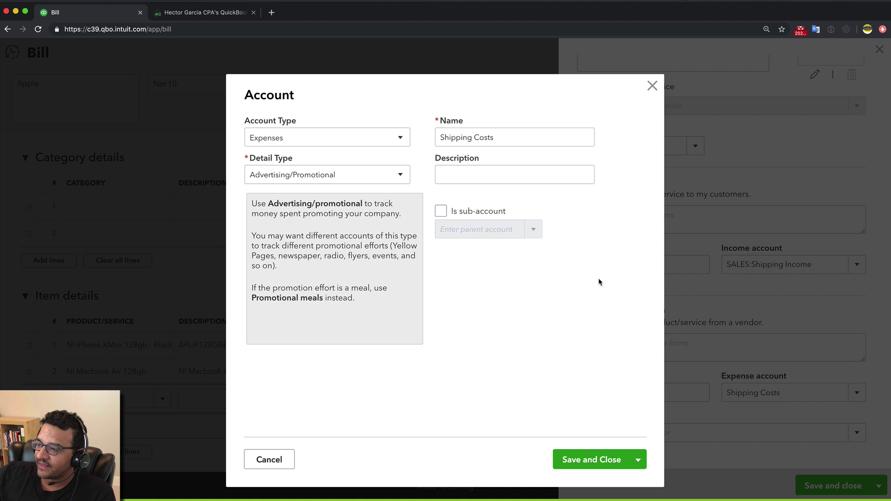
# - Set Shipping Costs to the Cost of Goods Sold type, make it a sub-account of COGS, and save it
pyautogui.click(282, 142)
pyautogui.click(283, 308)
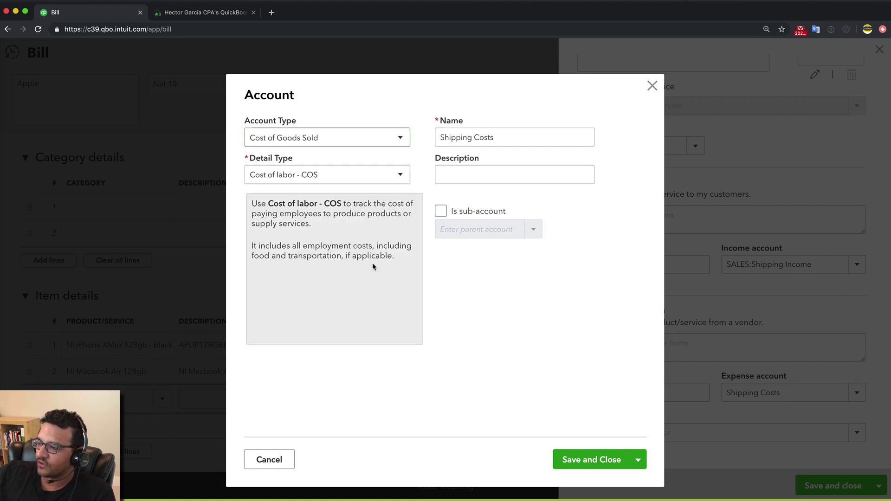
pyautogui.click(441, 211)
pyautogui.write('COGS')
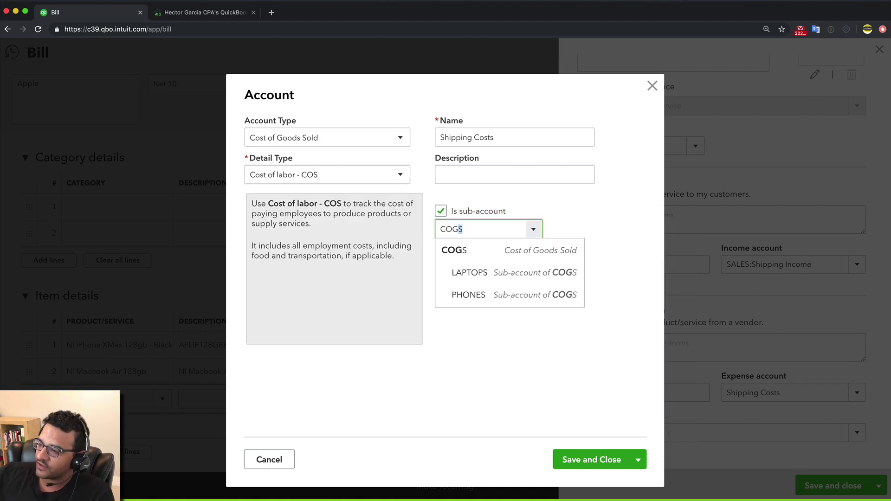
pyautogui.click(474, 257)
pyautogui.click(591, 460)
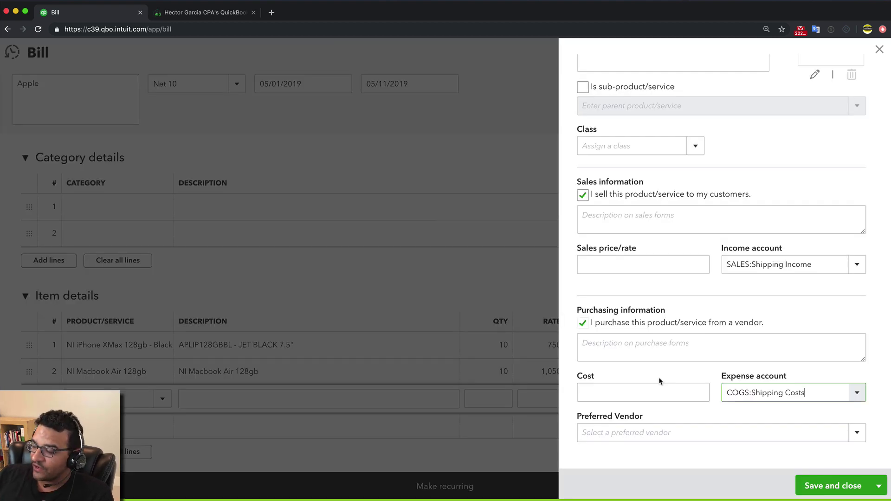
# - Review the Freight item's sales and purchasing information, leave price and cost blank, and save the item
pyautogui.scroll(3, 656, 379)
pyautogui.scroll(-3, 594, 310)
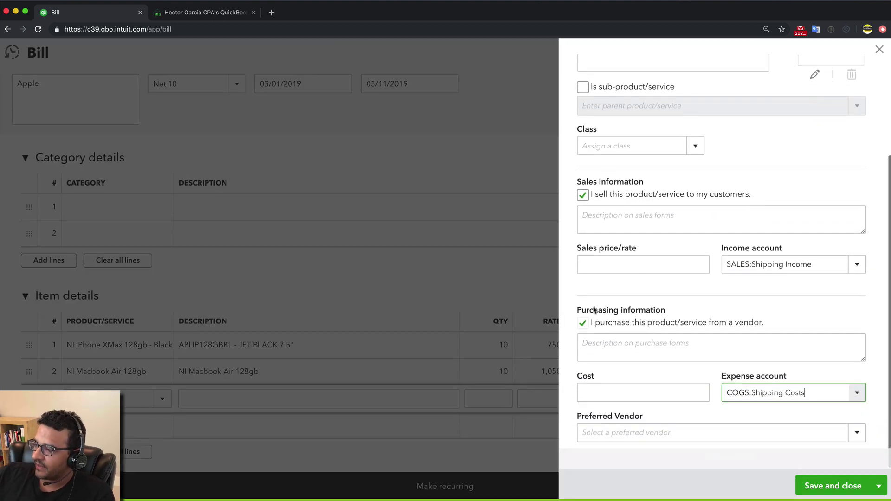
pyautogui.click(644, 228)
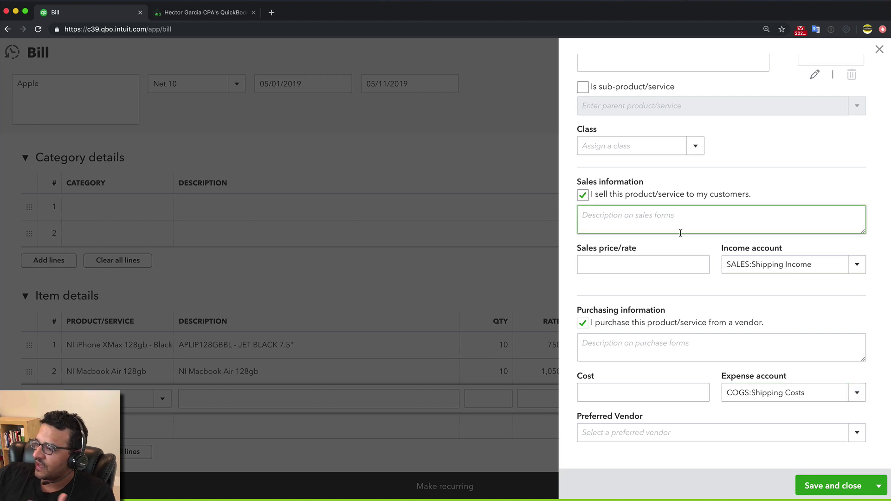
pyautogui.click(621, 263)
pyautogui.click(612, 396)
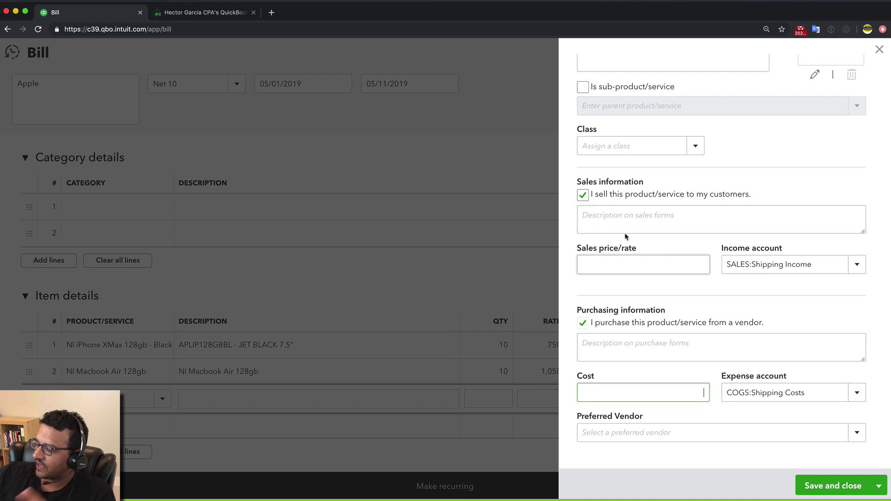
pyautogui.scroll(1, 675, 302)
pyautogui.scroll(3, 675, 303)
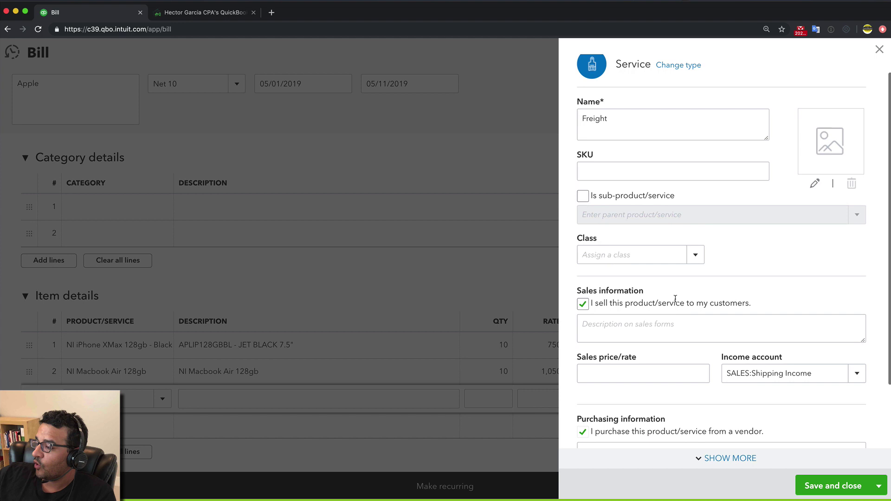
pyautogui.scroll(-3, 724, 403)
pyautogui.click(845, 486)
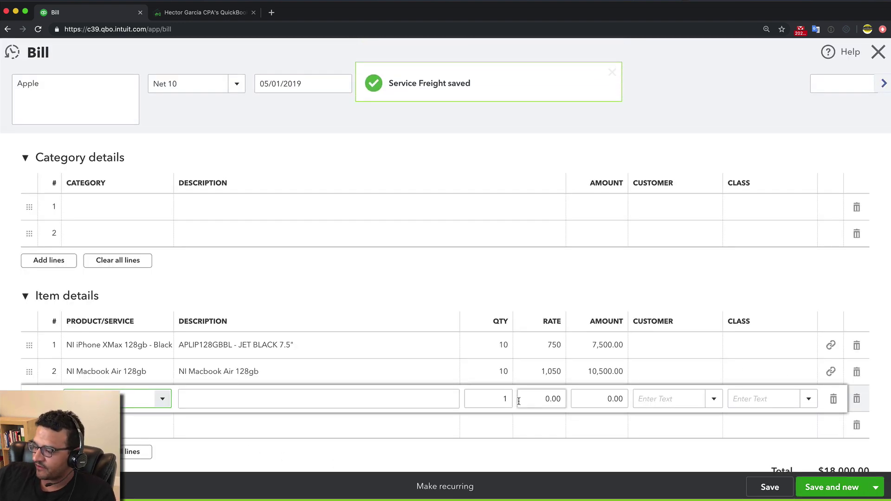
# - Set the Freight line's rate to 986 on the Apple bill, check the total, and save and close the bill
pyautogui.click(532, 400)
pyautogui.write('986')
pyautogui.press('Tab')
pyautogui.scroll(-3, 517, 354)
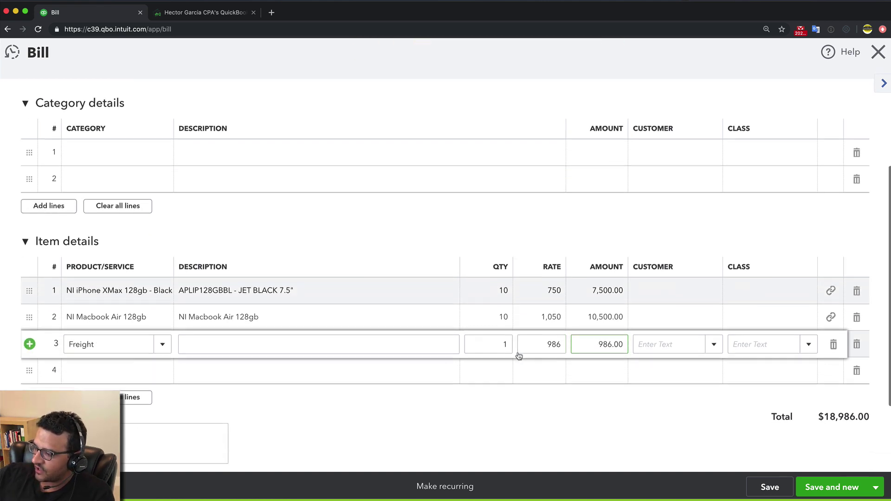
pyautogui.moveTo(821, 395); pyautogui.dragTo(875, 398)
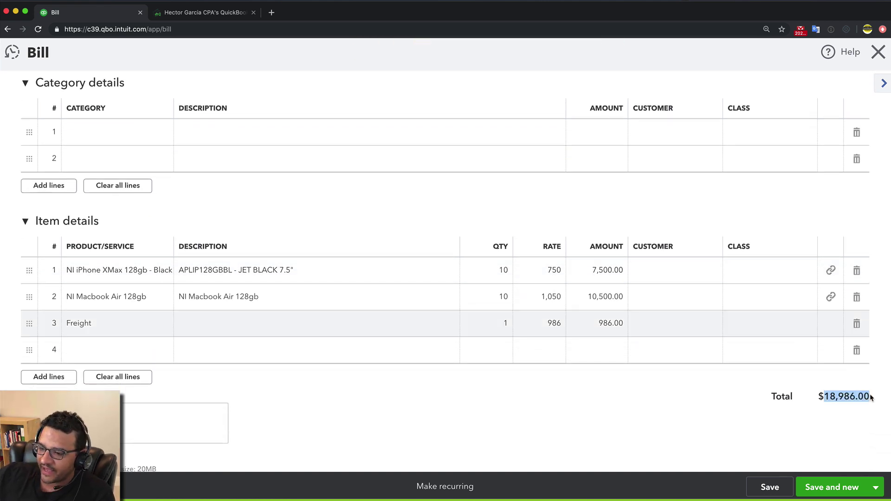
pyautogui.scroll(1, 511, 441)
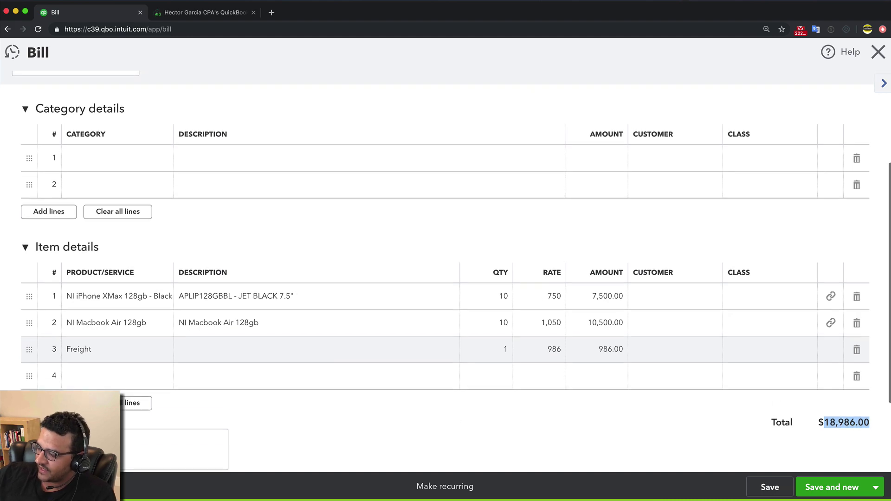
pyautogui.click(875, 487)
pyautogui.click(817, 466)
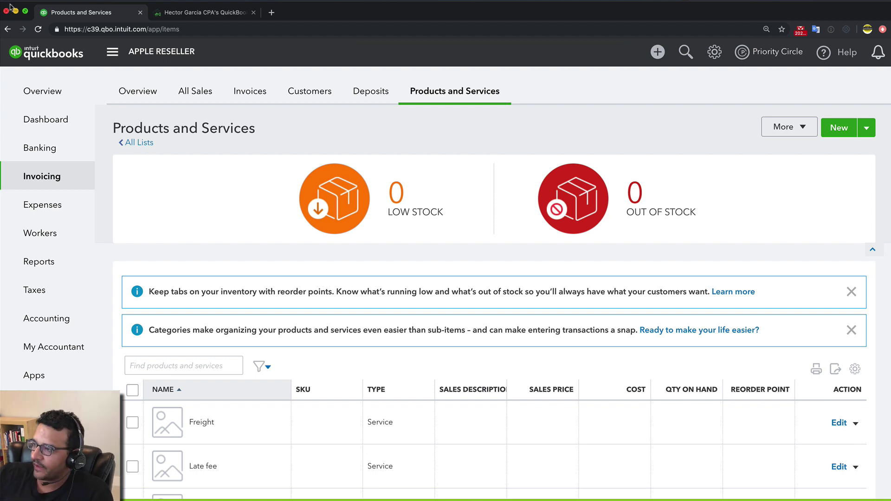
# - Create a new invoice for an existing customer with the invoice date 05/16/2019
pyautogui.click(658, 51)
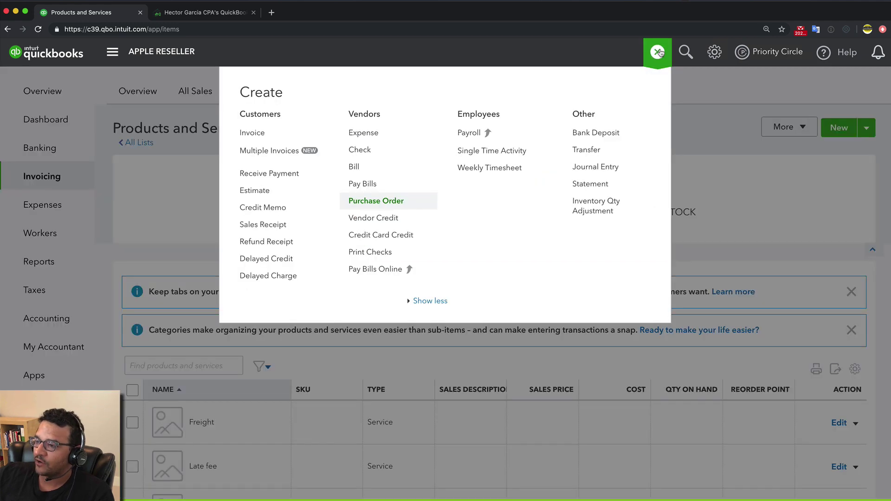
pyautogui.click(255, 134)
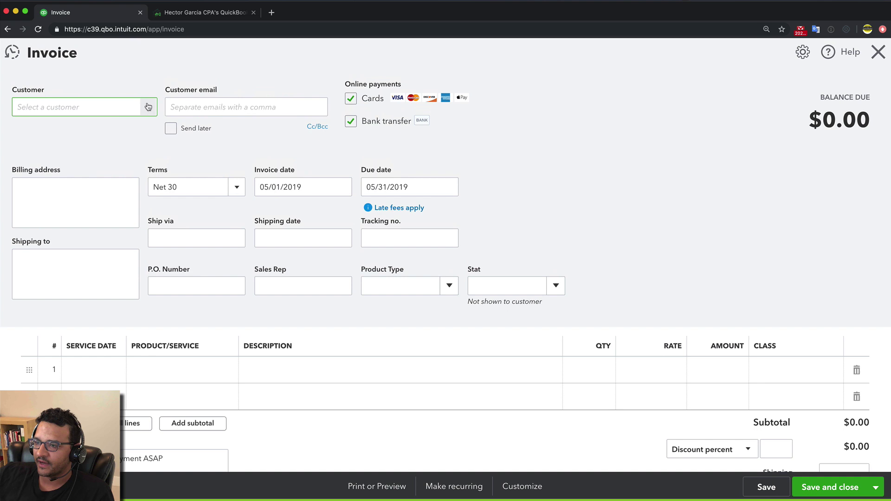
pyautogui.click(151, 106)
pyautogui.click(70, 242)
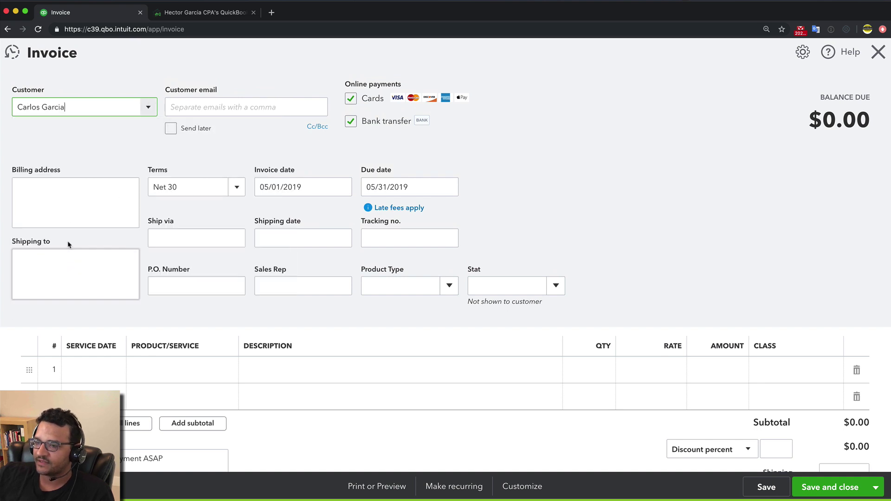
pyautogui.click(291, 171)
pyautogui.write('05/16/2019')
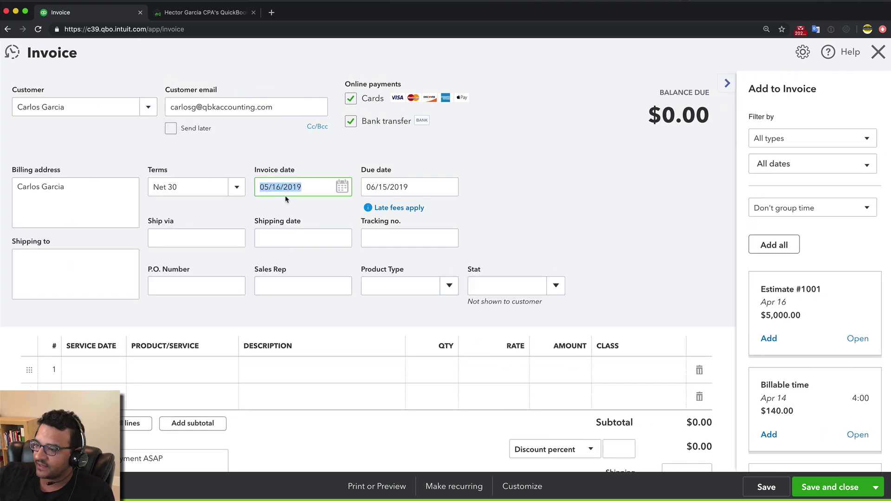
# - Add one NI iPhone XMax 128gb - Black to the invoice's first line and save and close the invoice
pyautogui.click(223, 370)
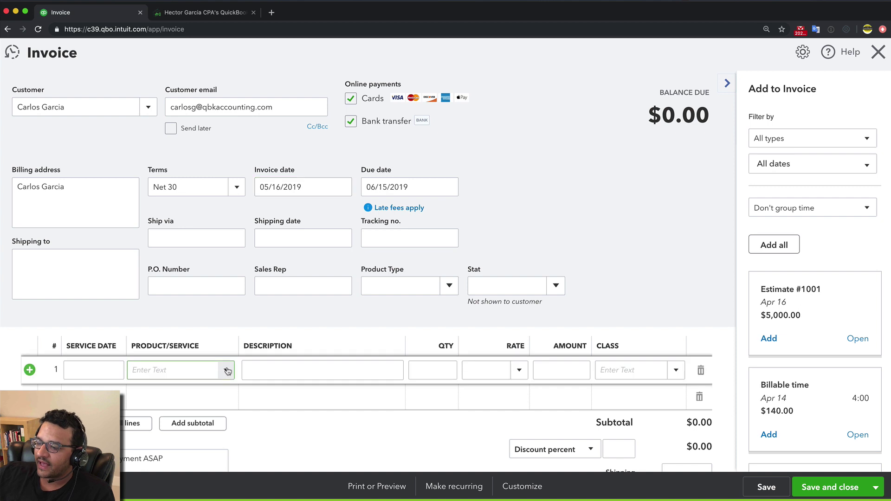
pyautogui.click(228, 371)
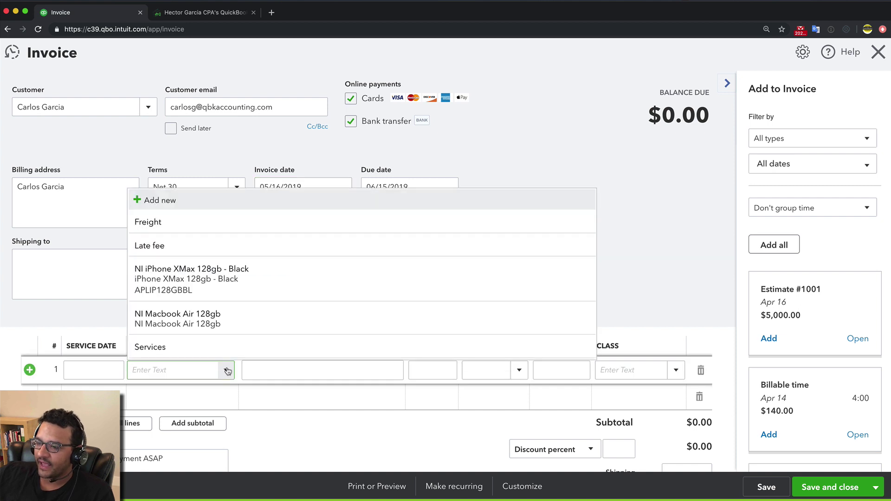
pyautogui.click(177, 276)
pyautogui.scroll(-1, 511, 364)
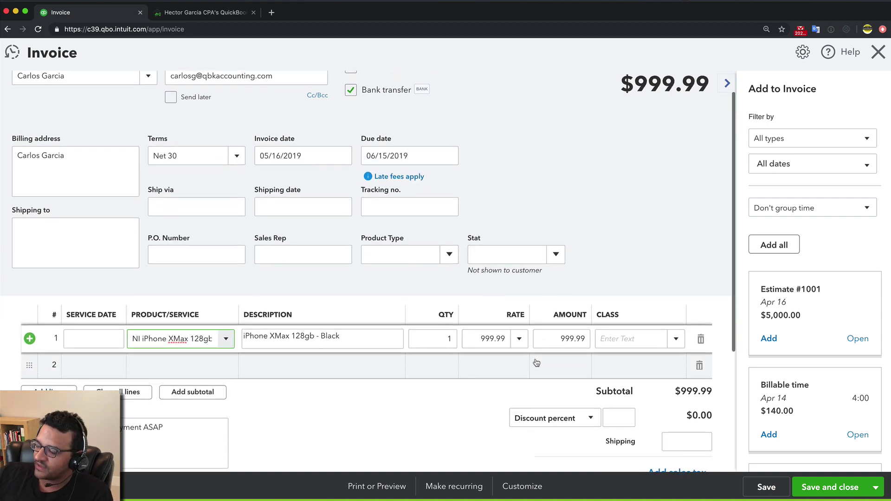
pyautogui.scroll(-1, 698, 391)
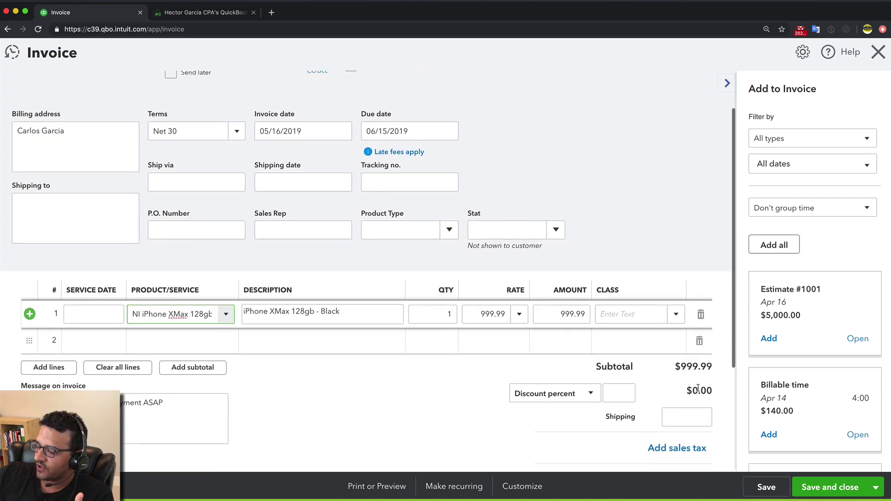
pyautogui.click(845, 492)
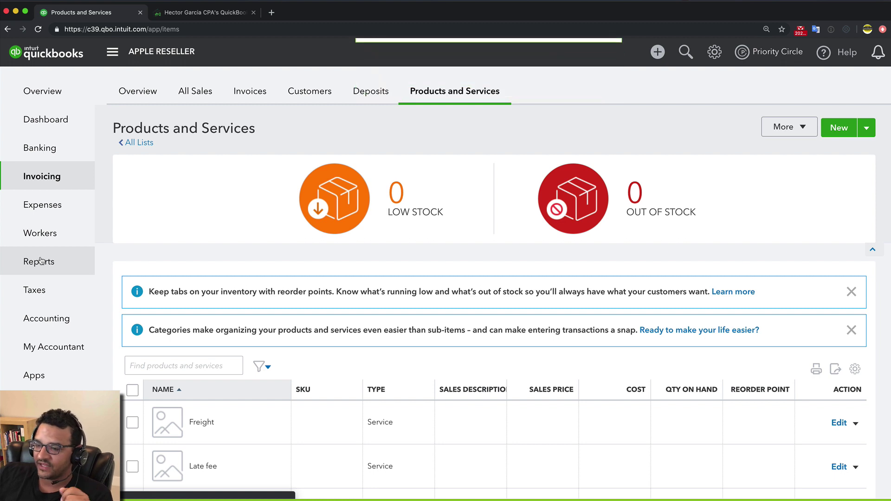
# - Open the Profit and Loss report and run it for This Month
pyautogui.click(33, 261)
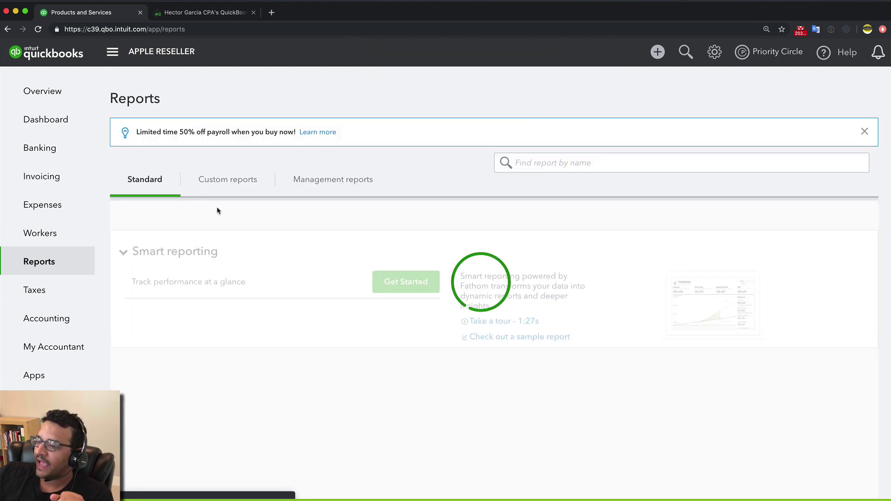
pyautogui.scroll(-2, 232, 329)
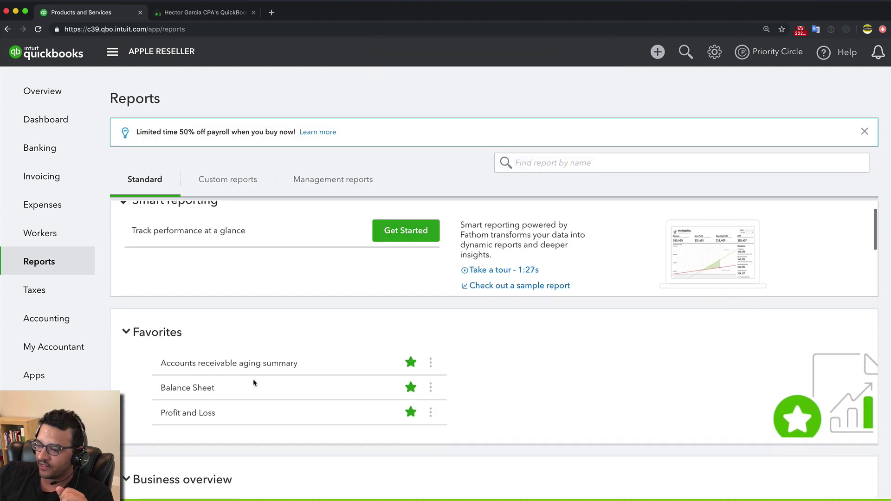
pyautogui.click(177, 413)
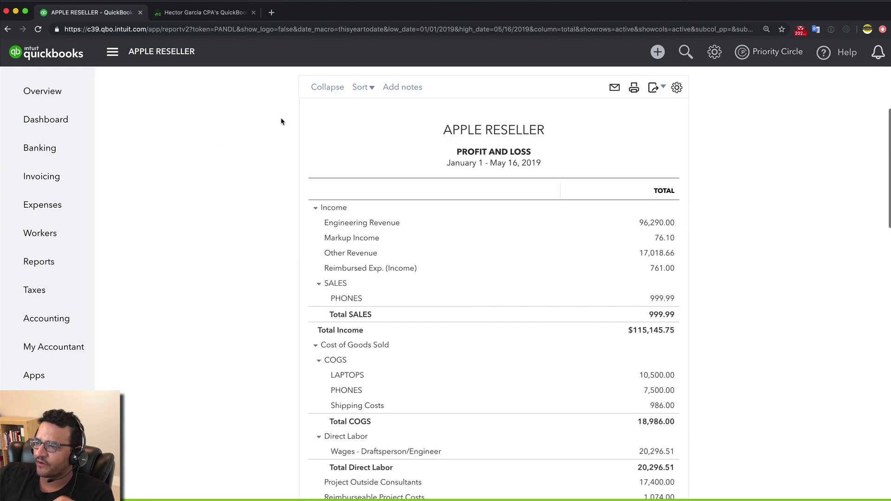
pyautogui.click(149, 144)
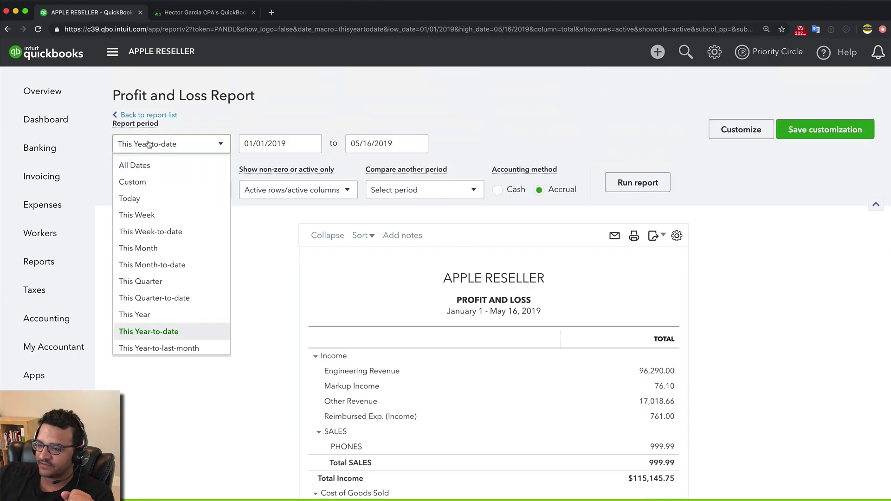
pyautogui.click(157, 253)
pyautogui.click(637, 182)
pyautogui.scroll(-3, 235, 255)
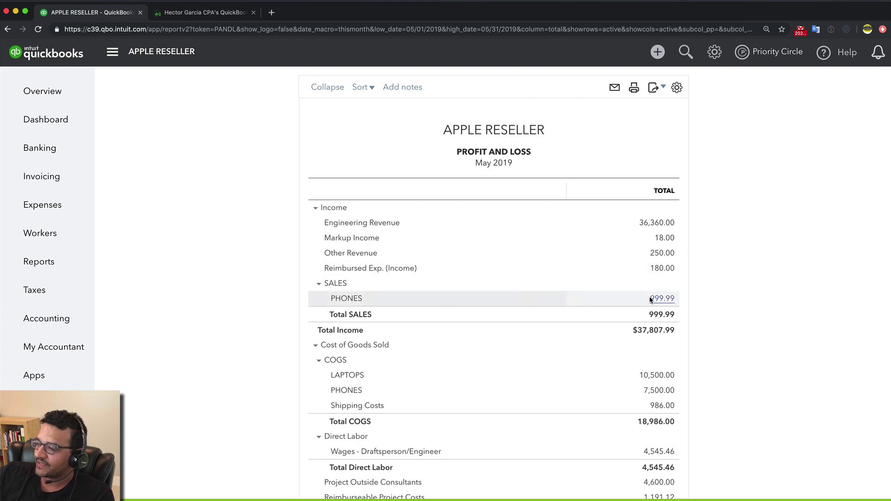
# - Compare the phone sales with the laptop, phone and shipping amounts and the total COGS in the monthly Profit and Loss report
pyautogui.scroll(-1, 510, 296)
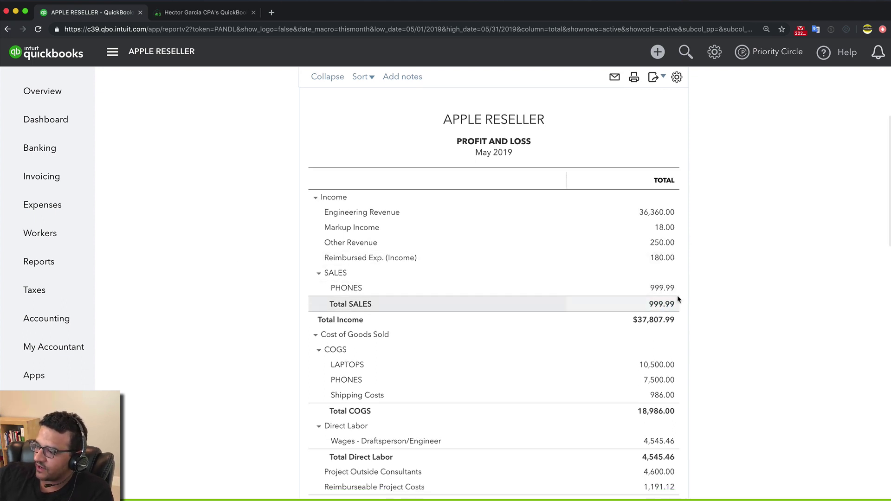
pyautogui.moveTo(675, 291); pyautogui.dragTo(739, 298)
pyautogui.click(740, 296)
pyautogui.scroll(-2, 613, 370)
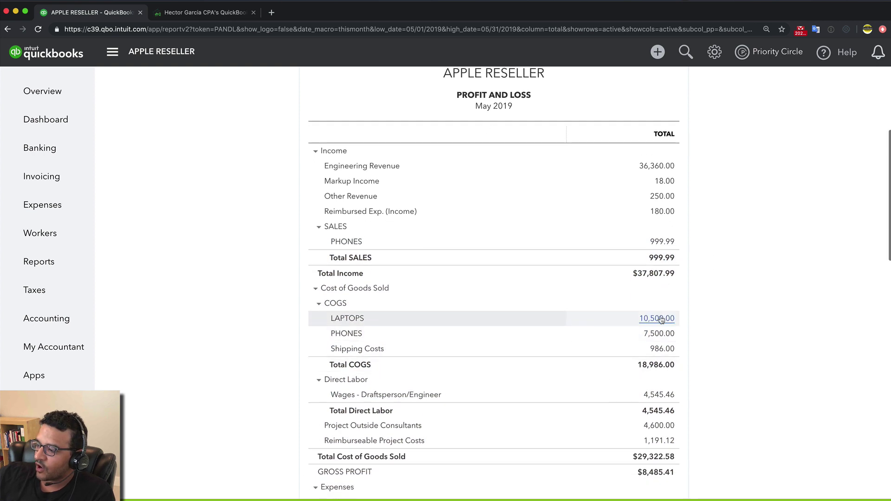
pyautogui.moveTo(654, 368); pyautogui.dragTo(637, 366)
pyautogui.click(708, 359)
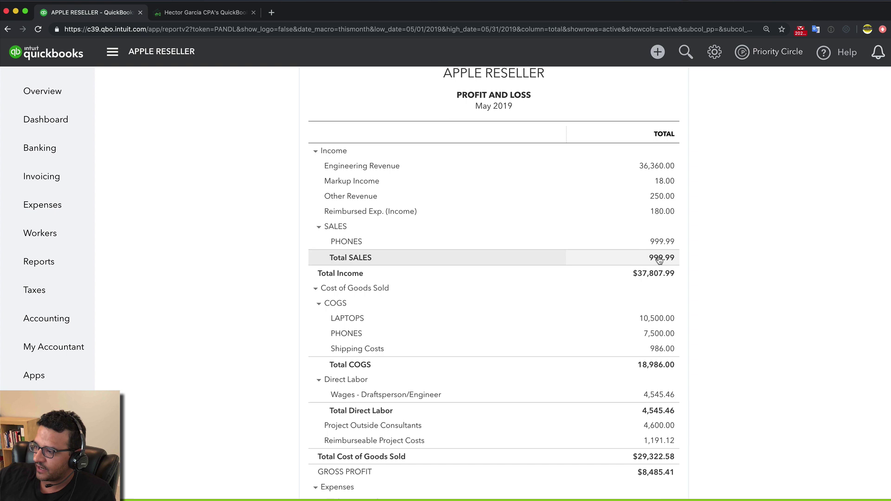
pyautogui.moveTo(327, 241); pyautogui.dragTo(674, 242)
pyautogui.moveTo(679, 368); pyautogui.dragTo(626, 367)
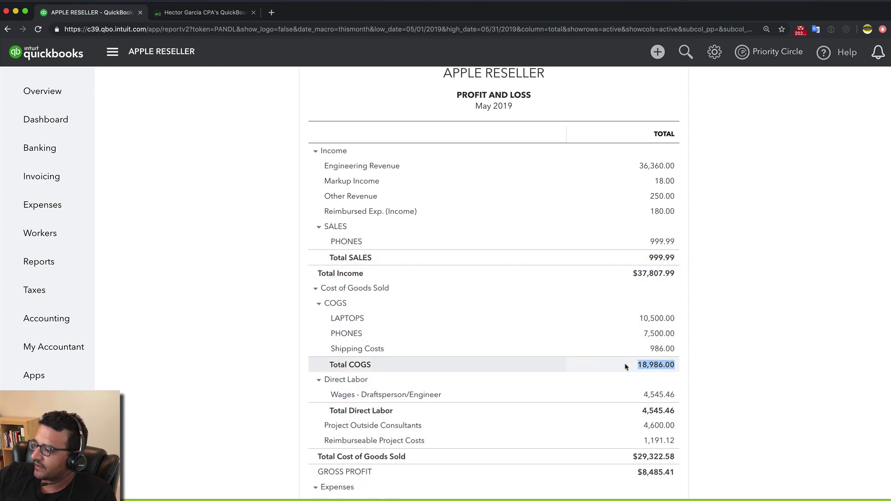
pyautogui.click(721, 356)
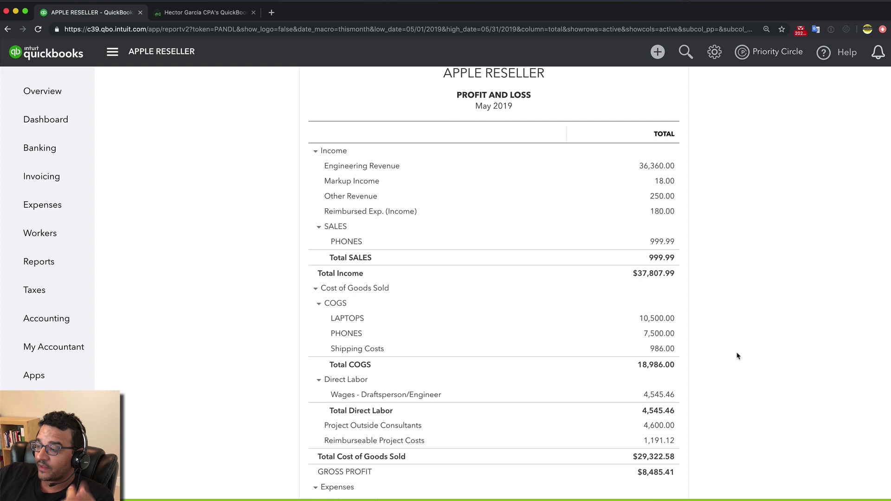
pyautogui.scroll(5, 720, 335)
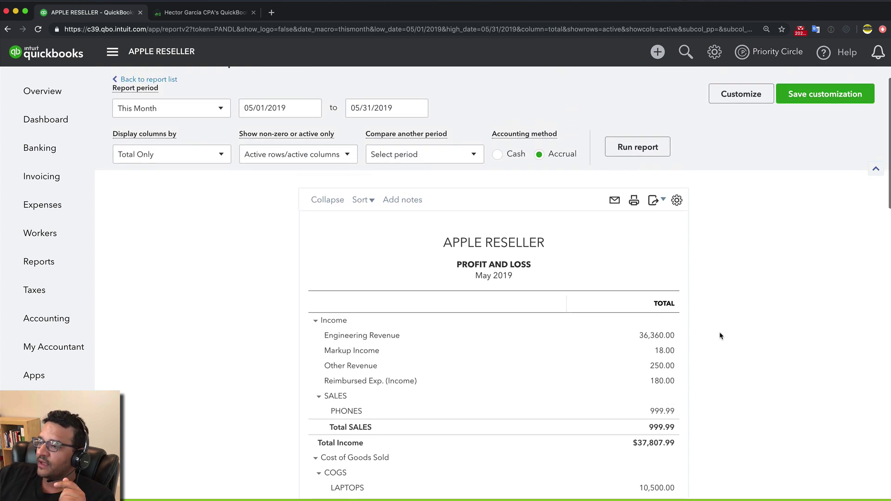
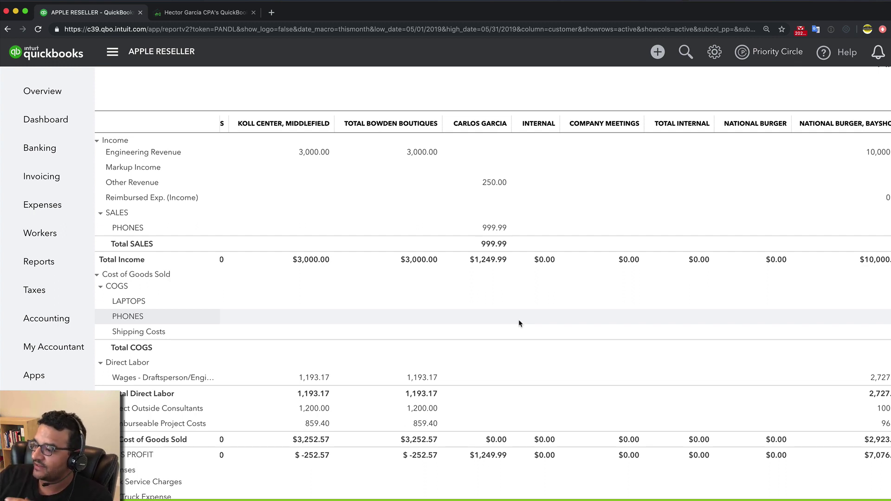
# - Open the recent Apple bill and move the blank item line directly below the iPhone line
pyautogui.click(686, 53)
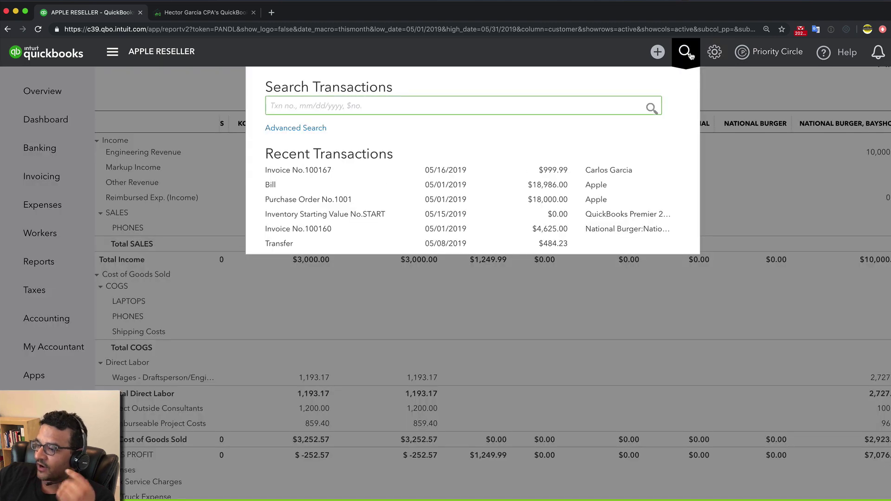
pyautogui.click(281, 187)
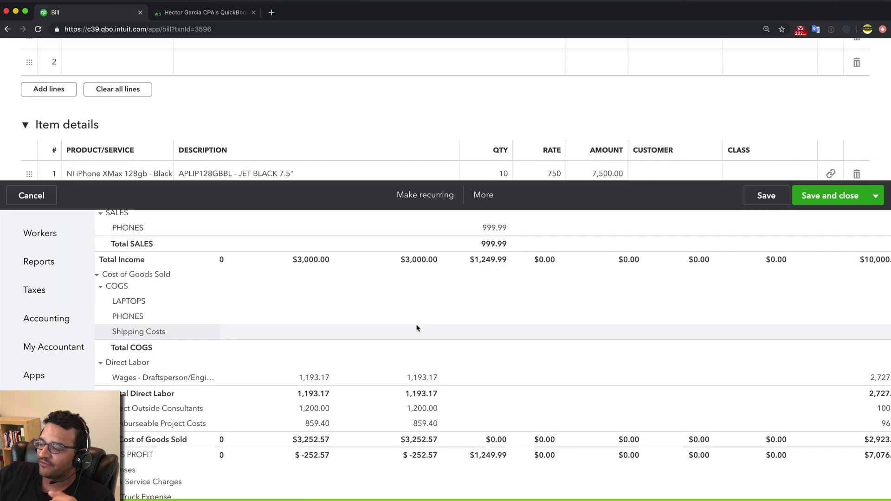
pyautogui.scroll(-3, 411, 330)
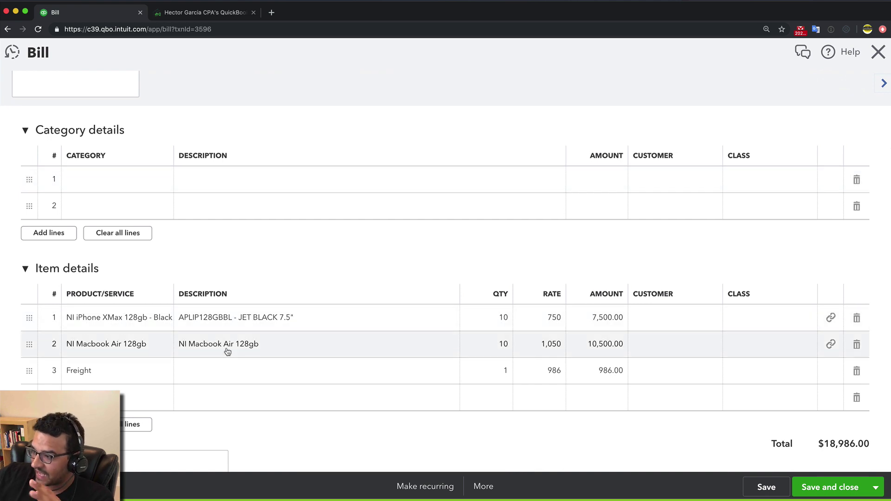
pyautogui.moveTo(29, 397); pyautogui.dragTo(47, 340)
# - Set the first iPhone line's quantity to 9 and add NI iPhone XMax 128gb - Black on the blank second line
pyautogui.click(491, 319)
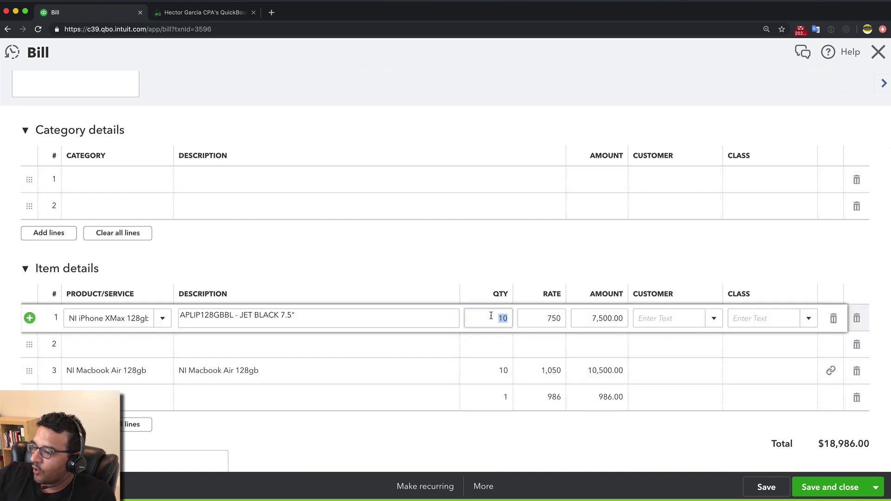
pyautogui.write('9')
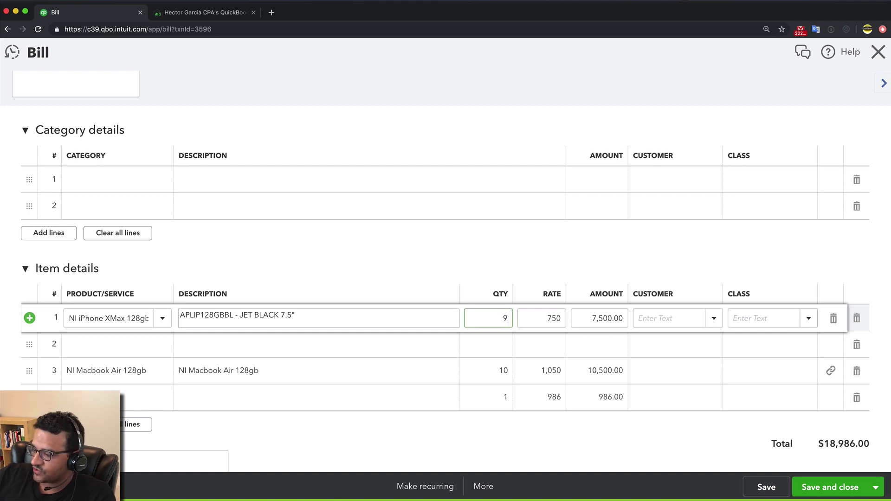
pyautogui.click(491, 344)
pyautogui.click(106, 345)
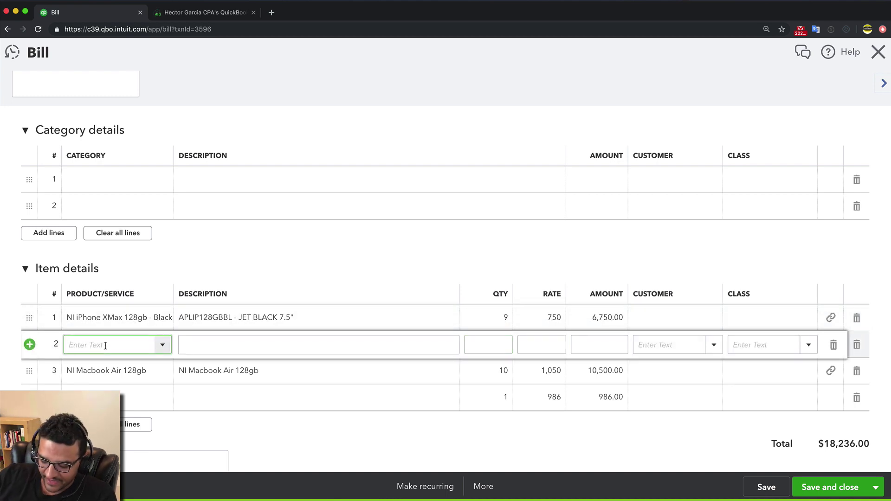
pyautogui.write('NI')
pyautogui.click(126, 394)
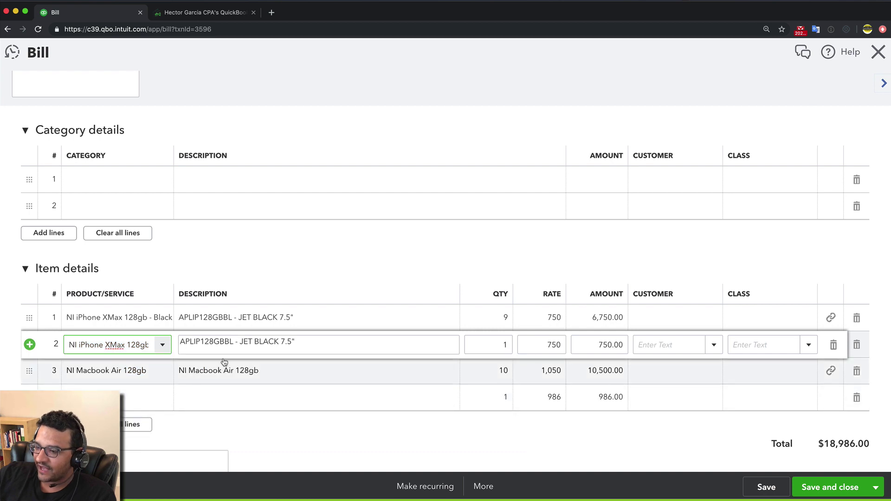
# - Assign the invoiced customer to the second iPhone line, then save and close the bill, accepting the change to the linked transactions
pyautogui.click(713, 346)
pyautogui.click(466, 256)
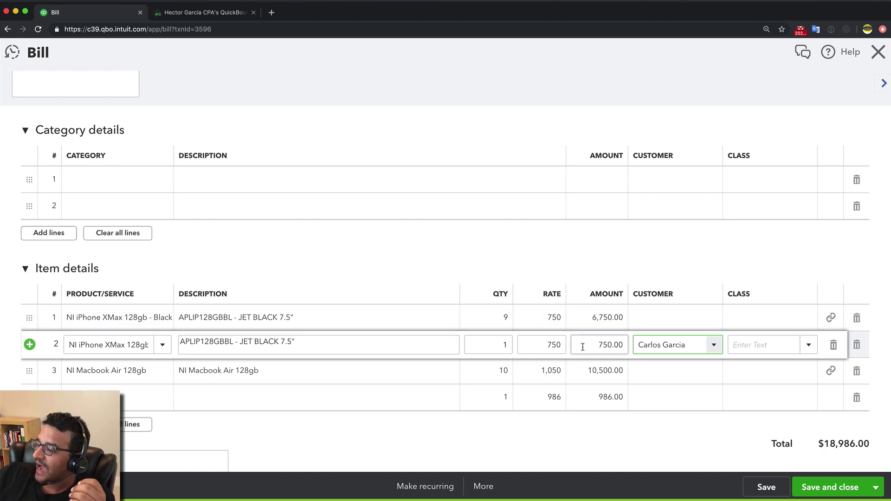
pyautogui.click(596, 437)
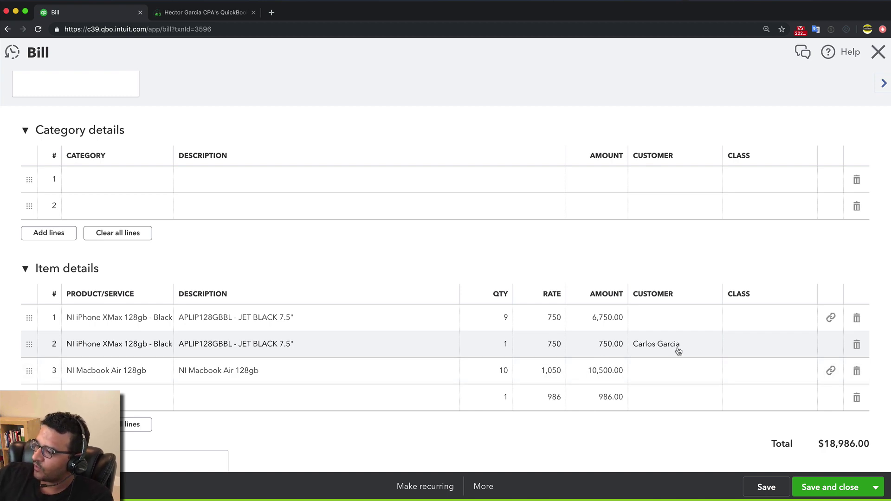
pyautogui.click(845, 486)
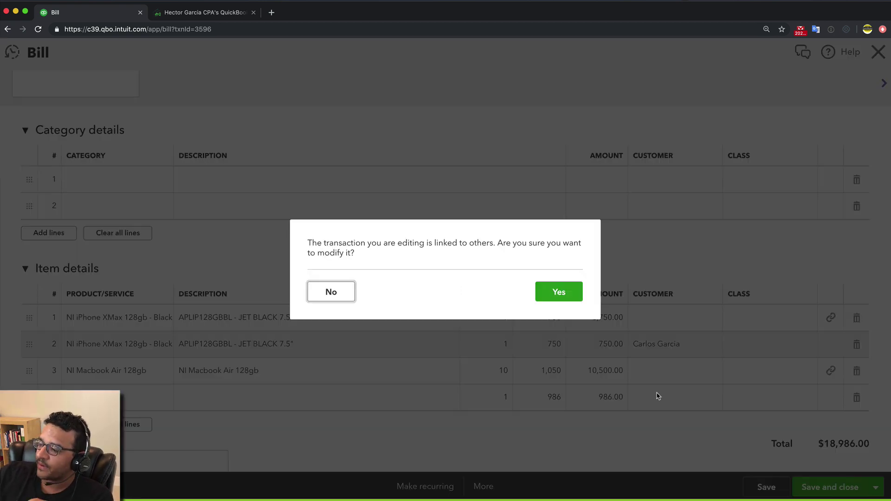
pyautogui.click(567, 296)
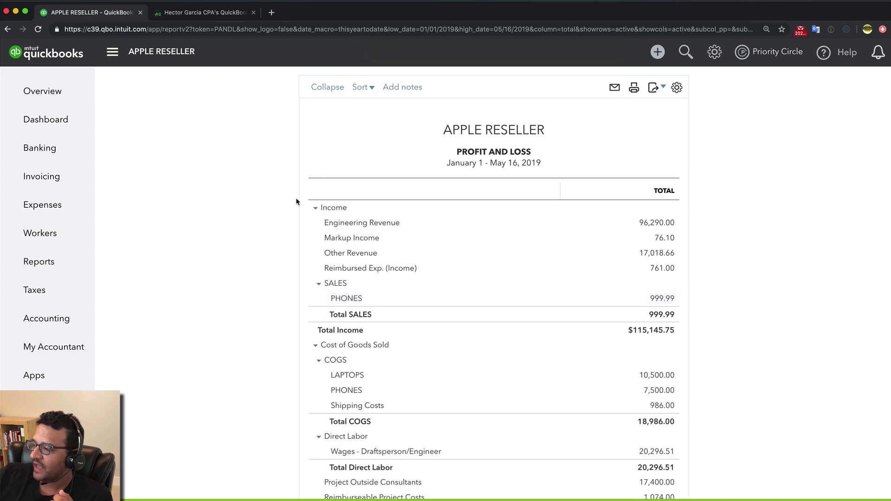
# - Run the year-to-date Profit and Loss report with columns displayed by Products/Services and look across the item columns
pyautogui.scroll(-1, 284, 196)
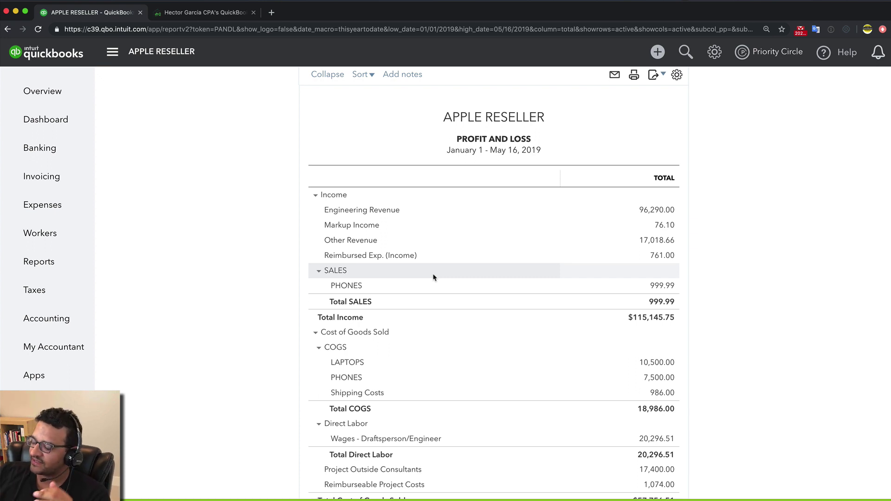
pyautogui.scroll(-2, 749, 353)
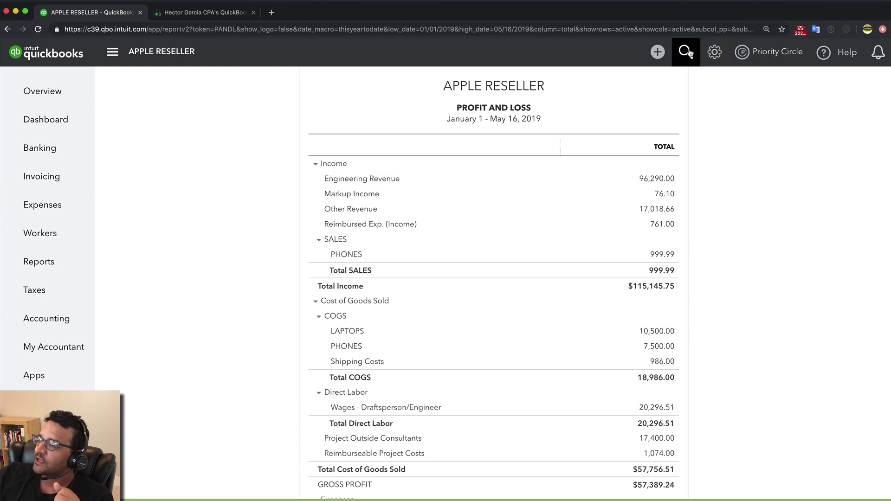
pyautogui.scroll(4, 609, 134)
pyautogui.click(173, 194)
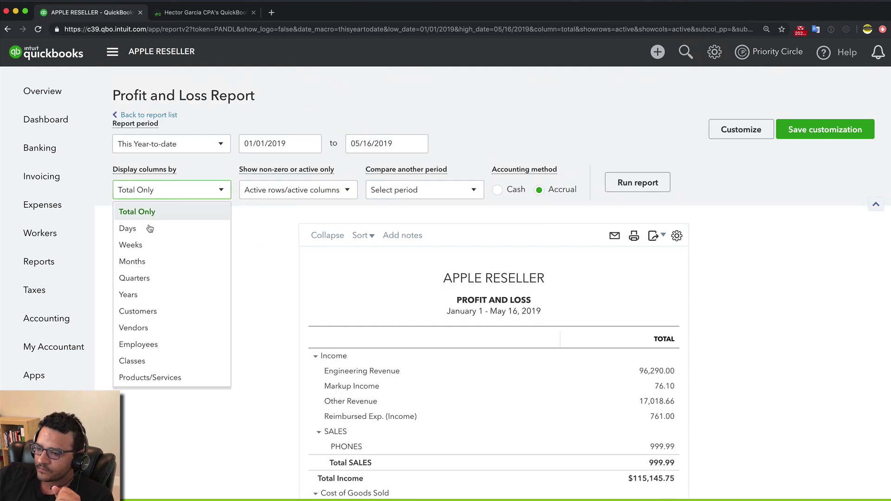
pyautogui.click(162, 377)
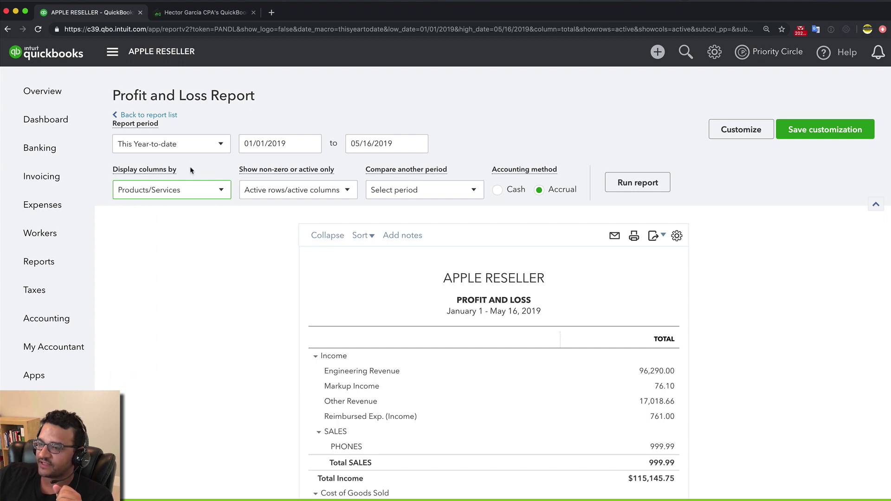
pyautogui.click(645, 183)
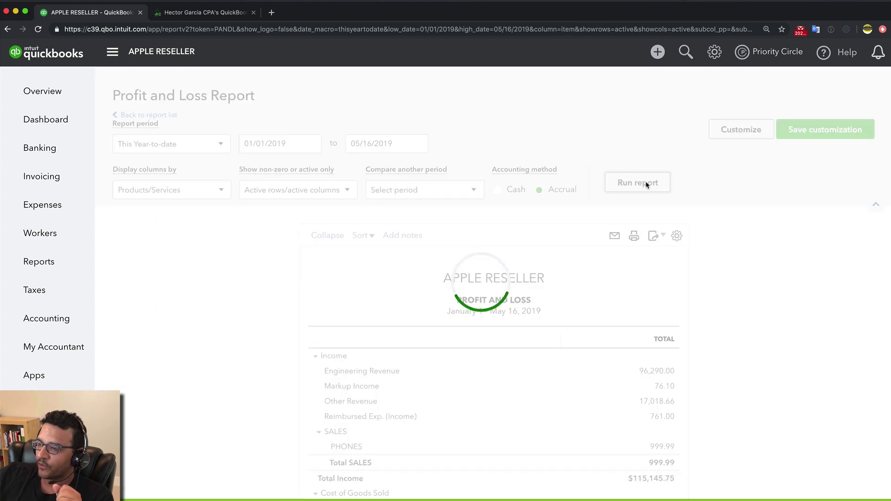
pyautogui.scroll(-3, 230, 249)
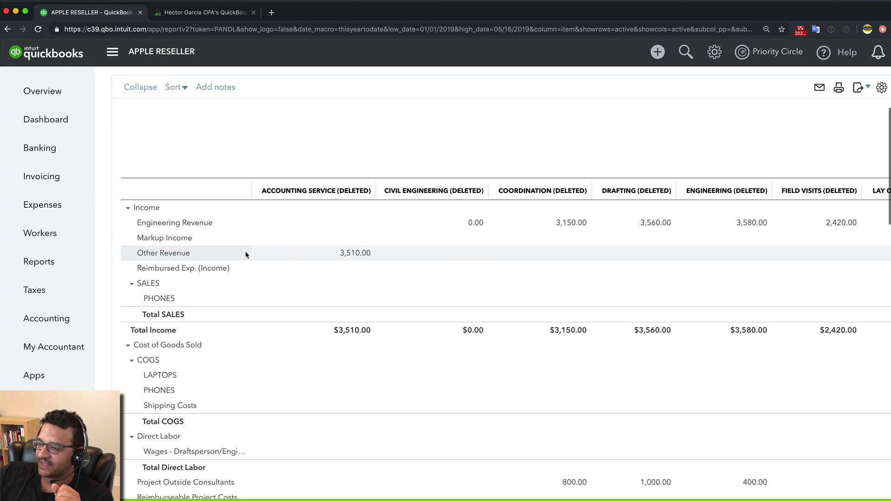
pyautogui.scroll(2, 288, 149)
pyautogui.scroll(-2, 593, 235)
pyautogui.hscroll(5, 594, 237)
pyautogui.hscroll(15, 593, 237)
pyautogui.hscroll(15, 593, 237)
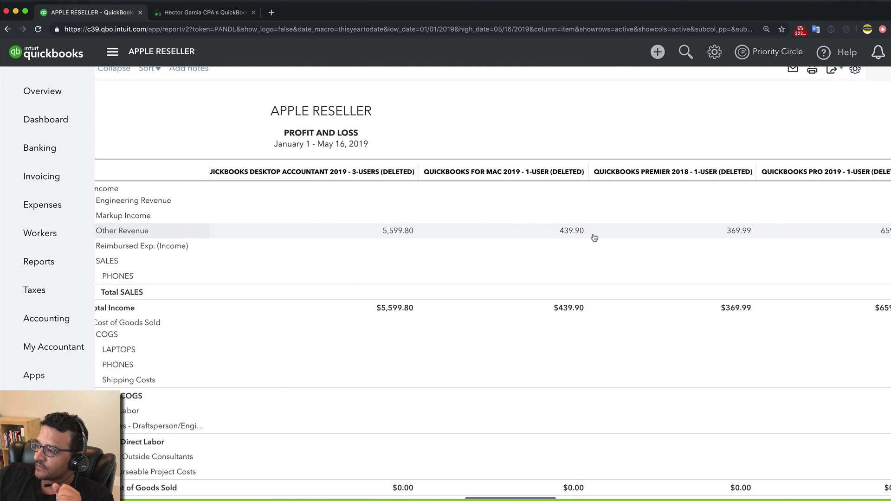
# - Open the report's customization and enable the Product/Service filter
pyautogui.scroll(3, 593, 237)
pyautogui.click(739, 129)
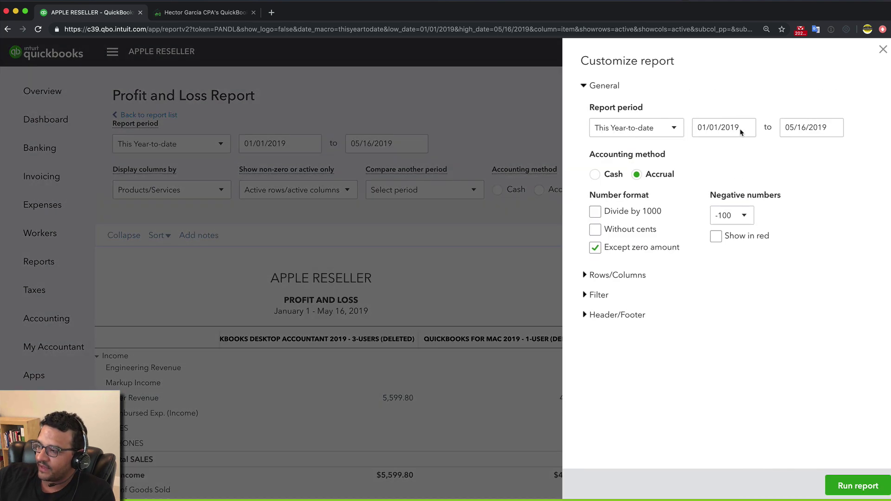
pyautogui.click(594, 295)
pyautogui.scroll(-2, 635, 404)
pyautogui.scroll(-1, 635, 404)
pyautogui.click(591, 408)
# - Filter the report to NI iPhone XMax 128gb - Black, run it, and check the item's sales against its cost
pyautogui.click(728, 256)
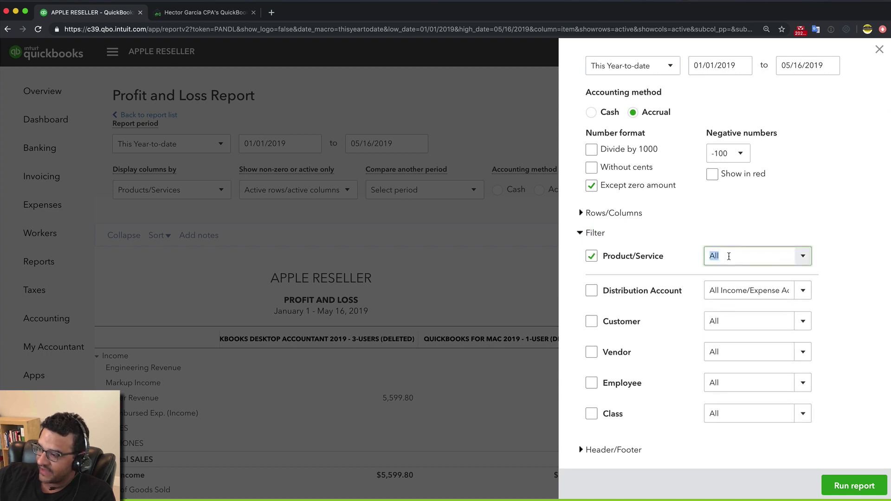
pyautogui.write('ip')
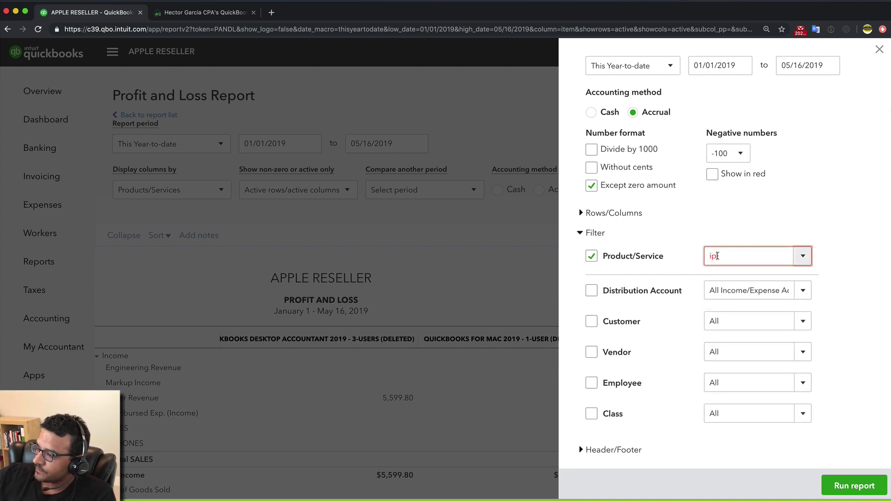
pyautogui.click(802, 256)
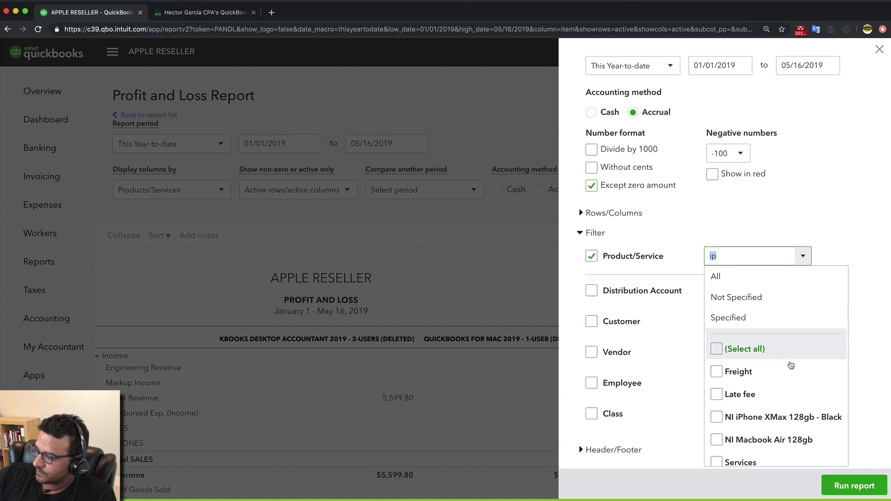
pyautogui.click(716, 409)
pyautogui.press('Return')
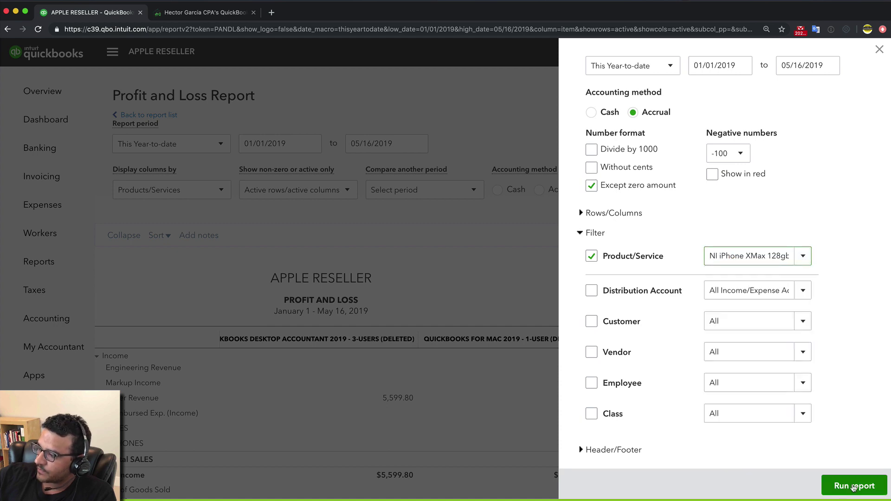
pyautogui.scroll(-1, 353, 279)
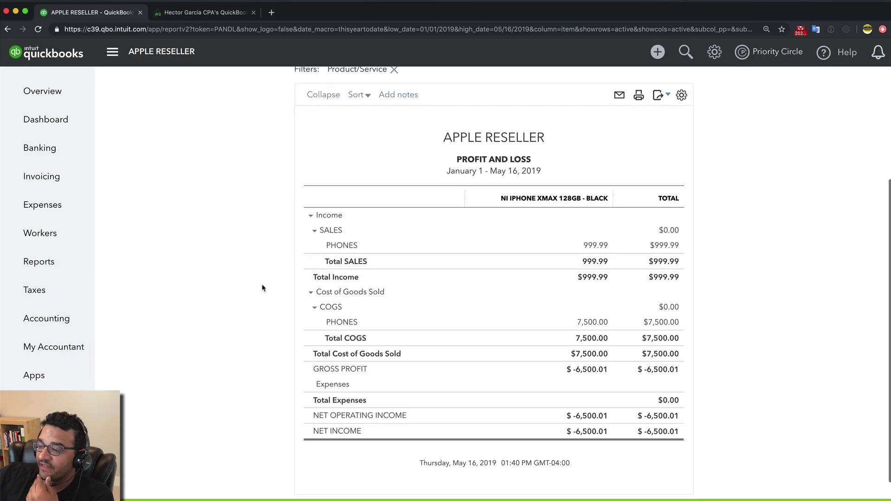
pyautogui.scroll(1, 279, 284)
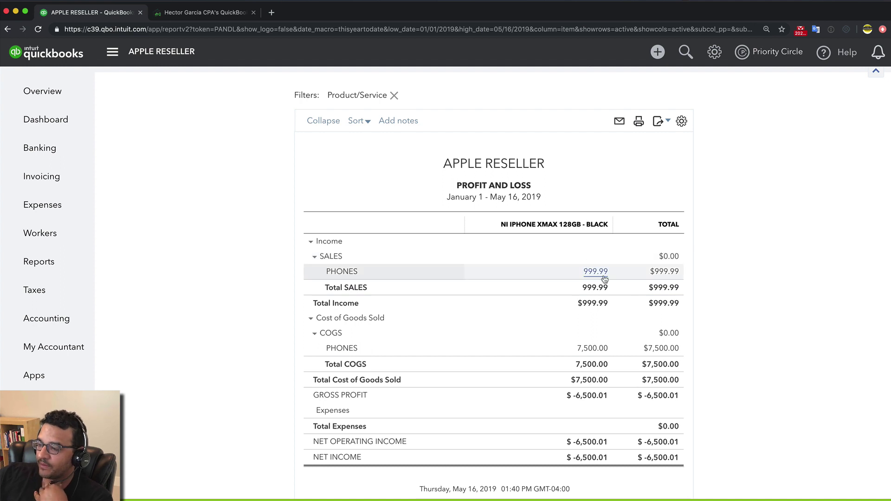